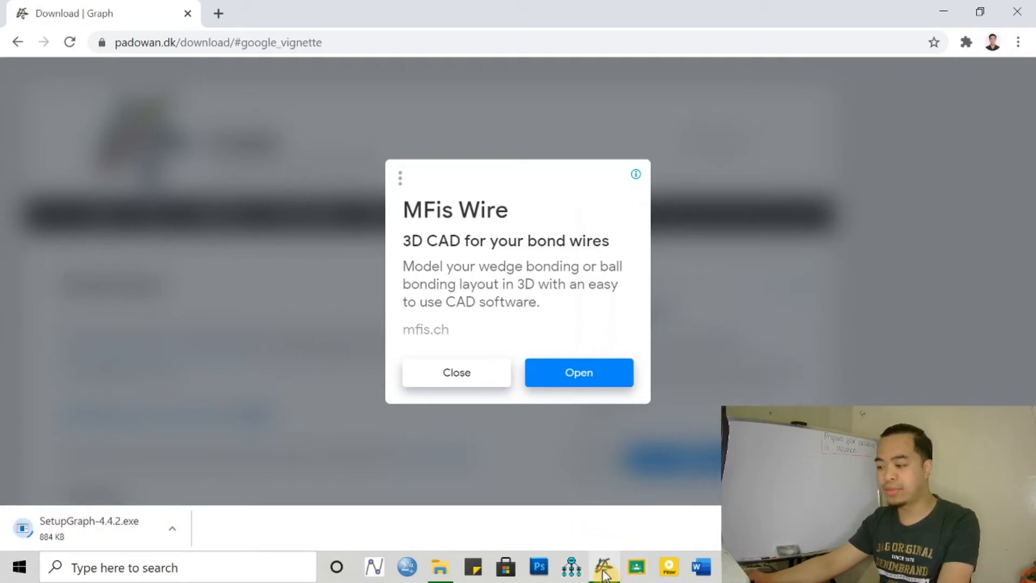
# - Close the browser's Graph download page and clear the OBS window away so Graph is in front
pyautogui.moveTo(605, 576)
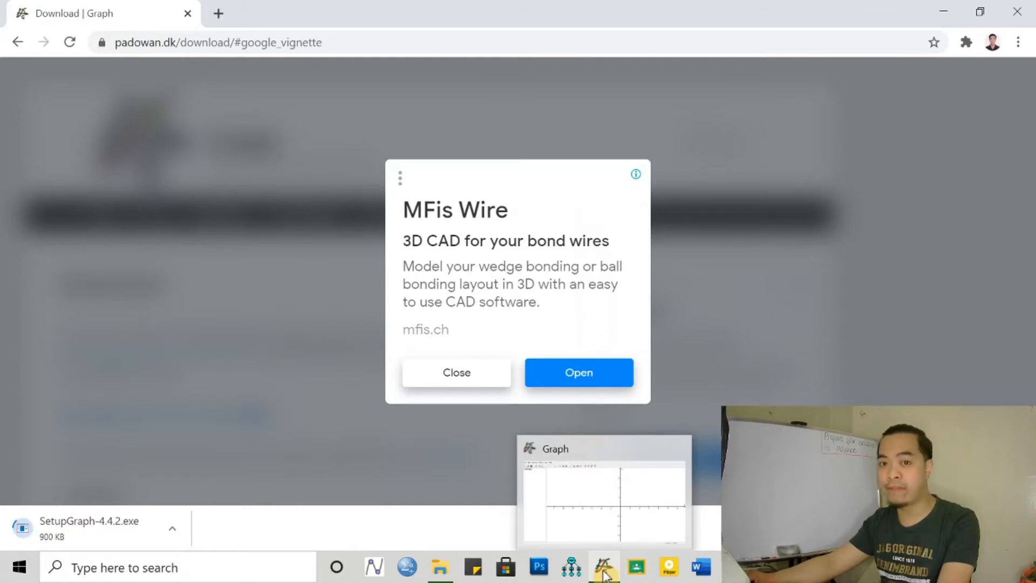
pyautogui.click(605, 575)
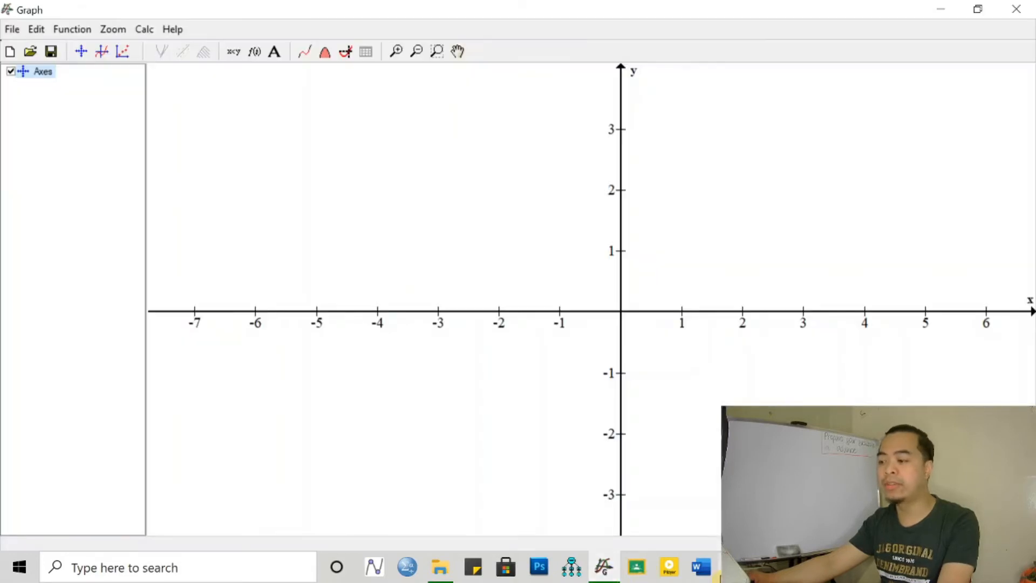
pyautogui.click(940, 9)
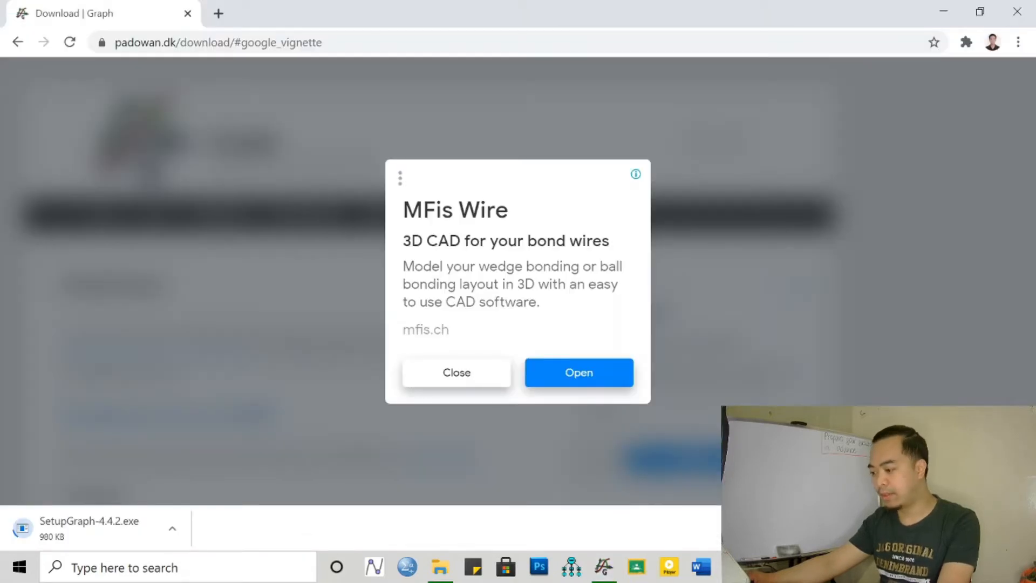
pyautogui.click(1017, 11)
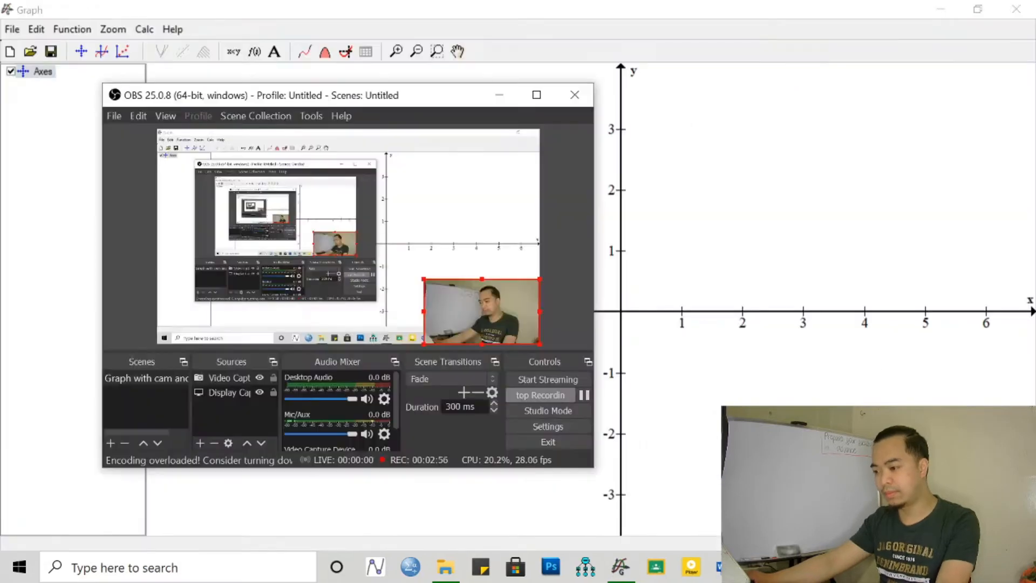
pyautogui.click(507, 94)
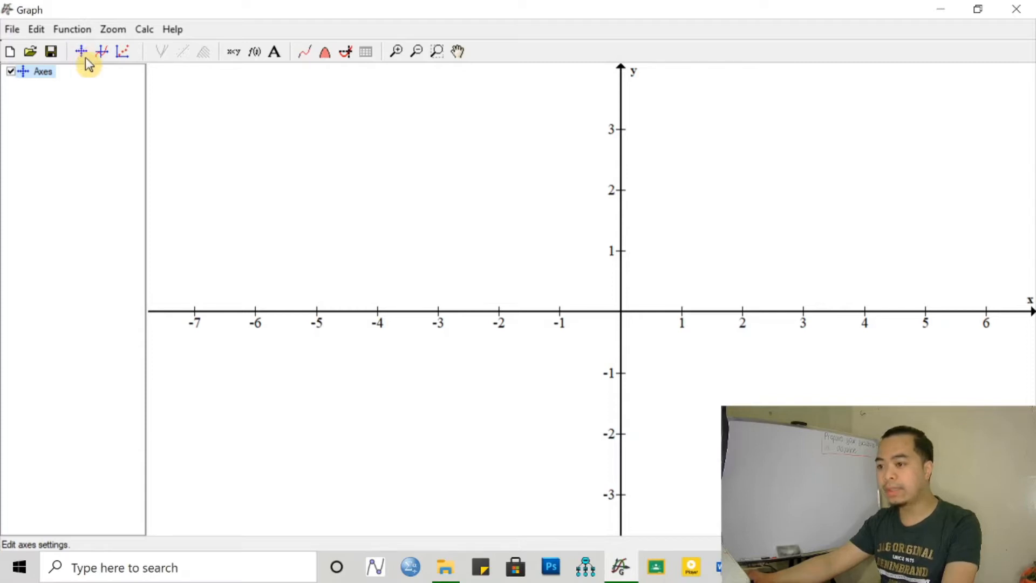
# - Turn off automatic ticks for the x-axis and set its tick unit to 10
pyautogui.click(82, 54)
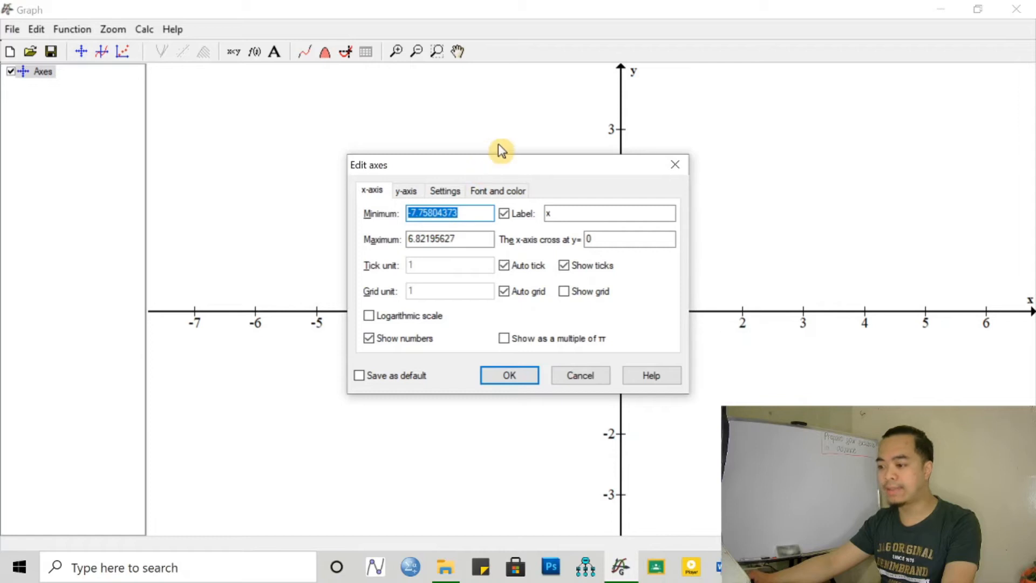
pyautogui.moveTo(500, 172); pyautogui.dragTo(349, 96)
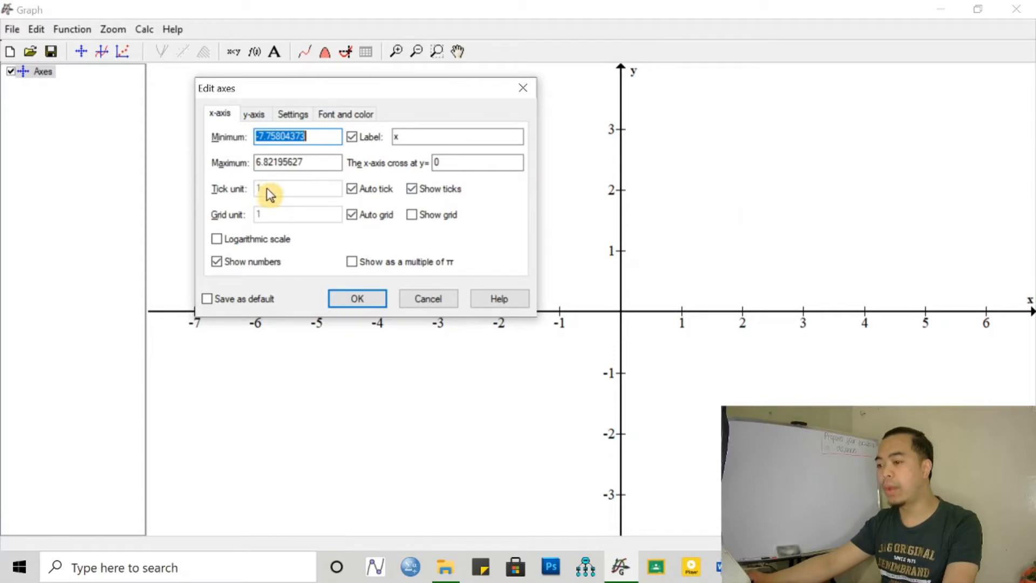
pyautogui.click(351, 191)
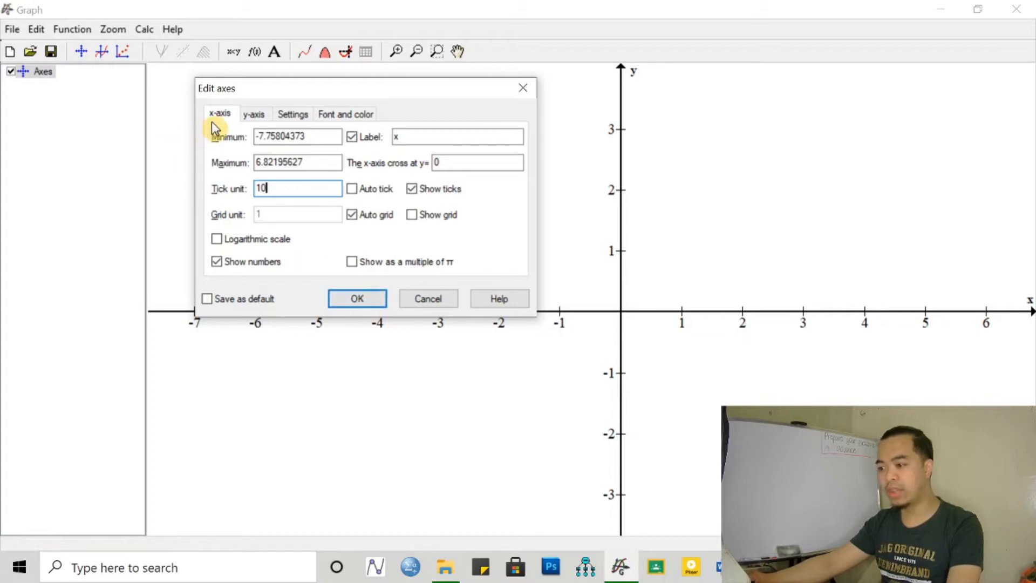
pyautogui.click(353, 299)
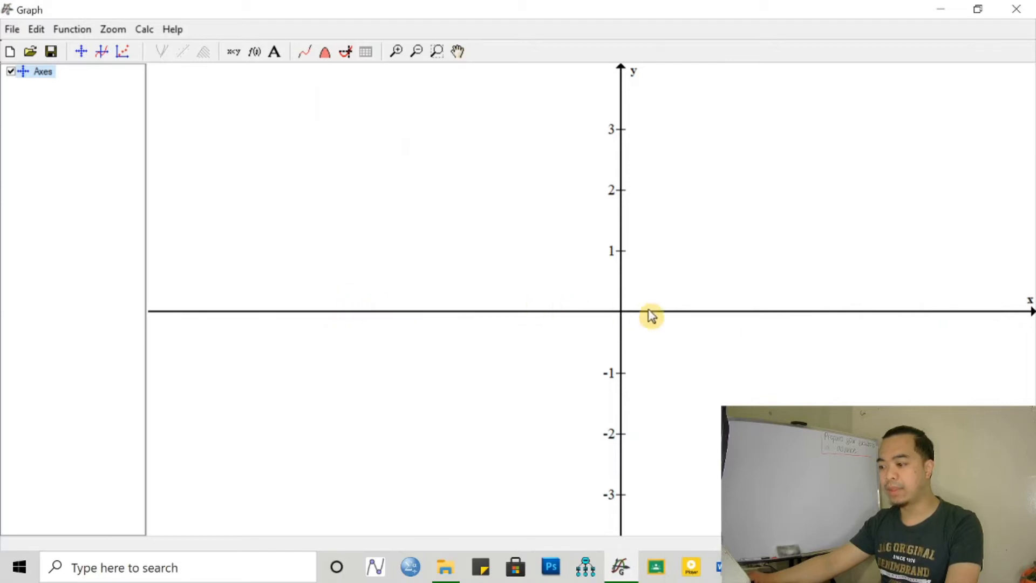
pyautogui.scroll(1, 641, 353)
pyautogui.scroll(-4, 641, 353)
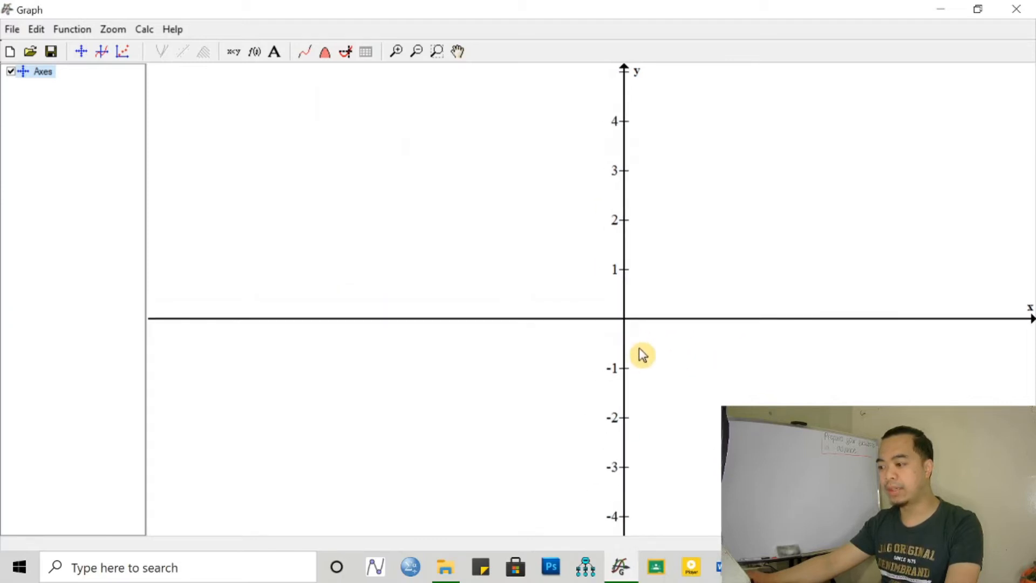
pyautogui.scroll(-2, 641, 353)
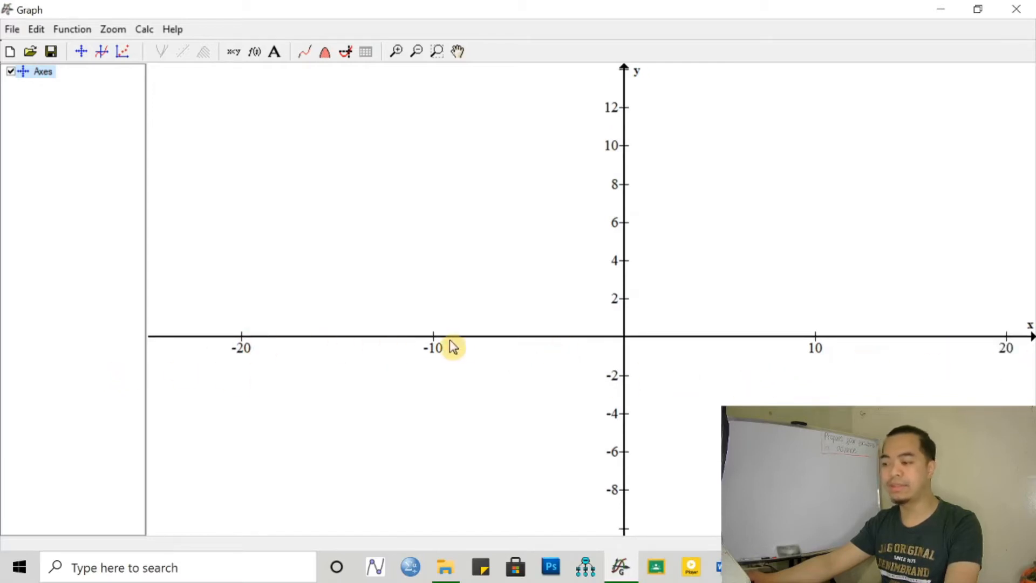
# - Set the x-axis tick unit to 1 and, with automatic grid off, its grid unit to 1
pyautogui.doubleClick(22, 73)
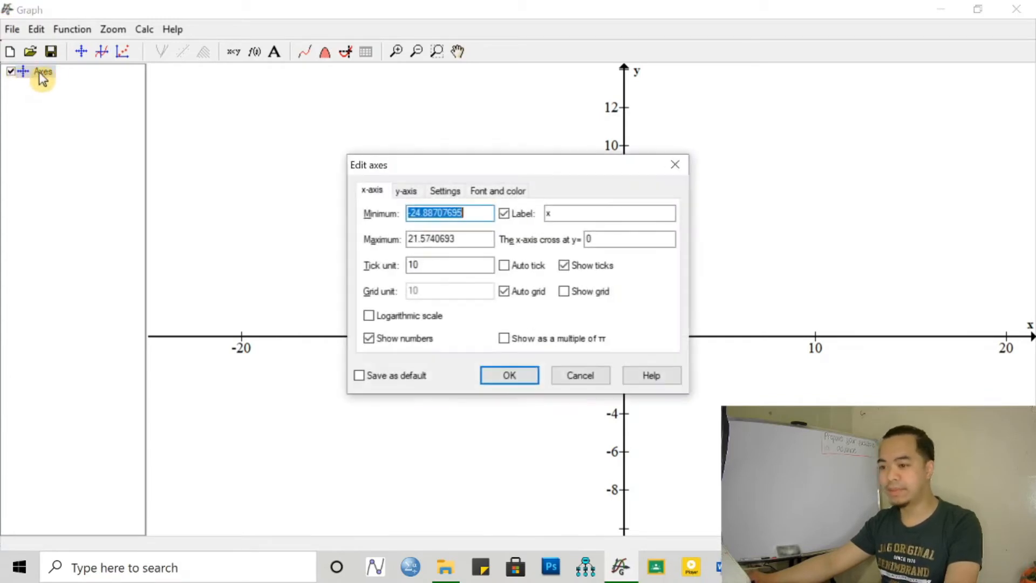
pyautogui.click(506, 266)
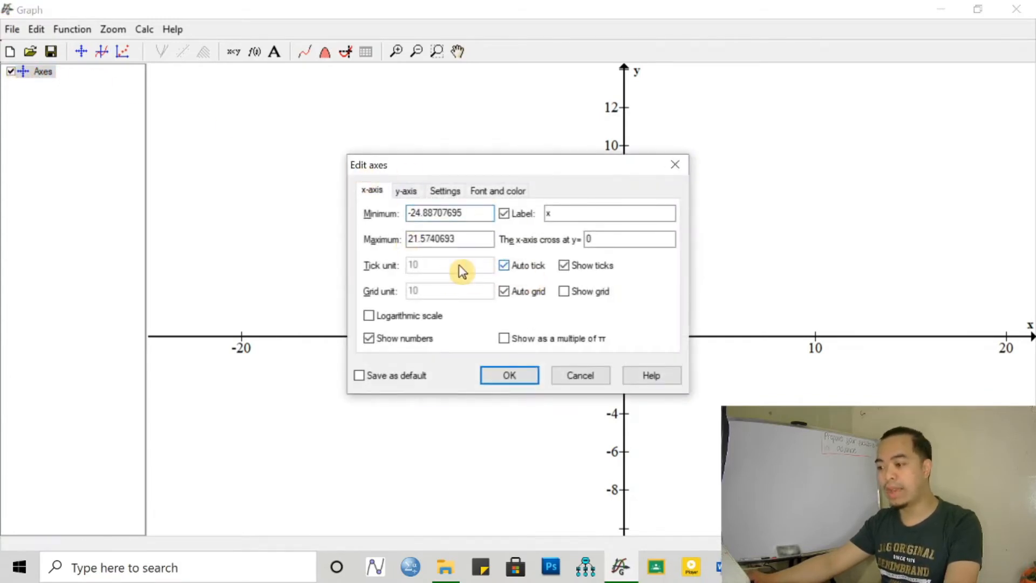
pyautogui.click(504, 266)
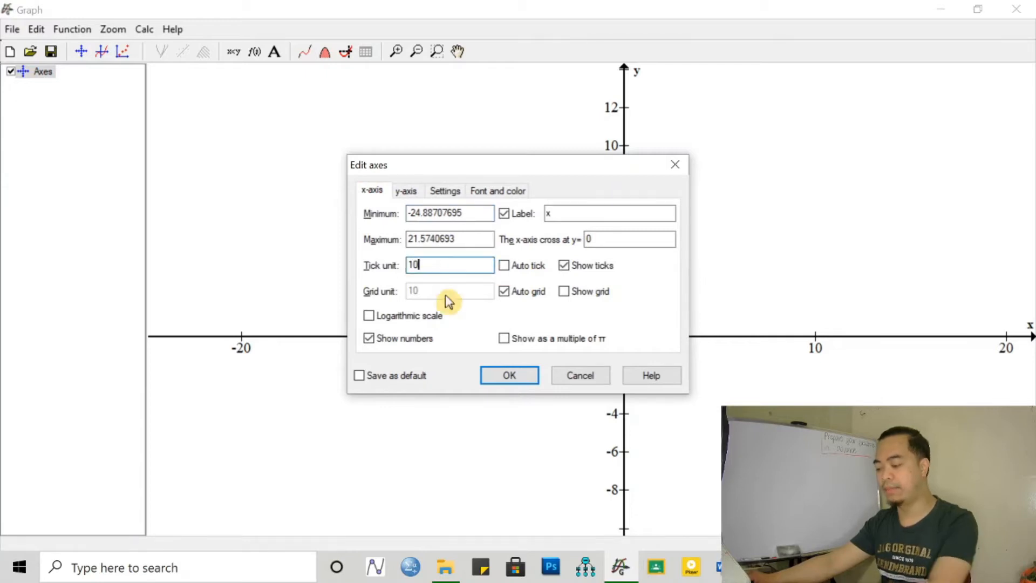
pyautogui.press('BackSpace')
pyautogui.click(502, 292)
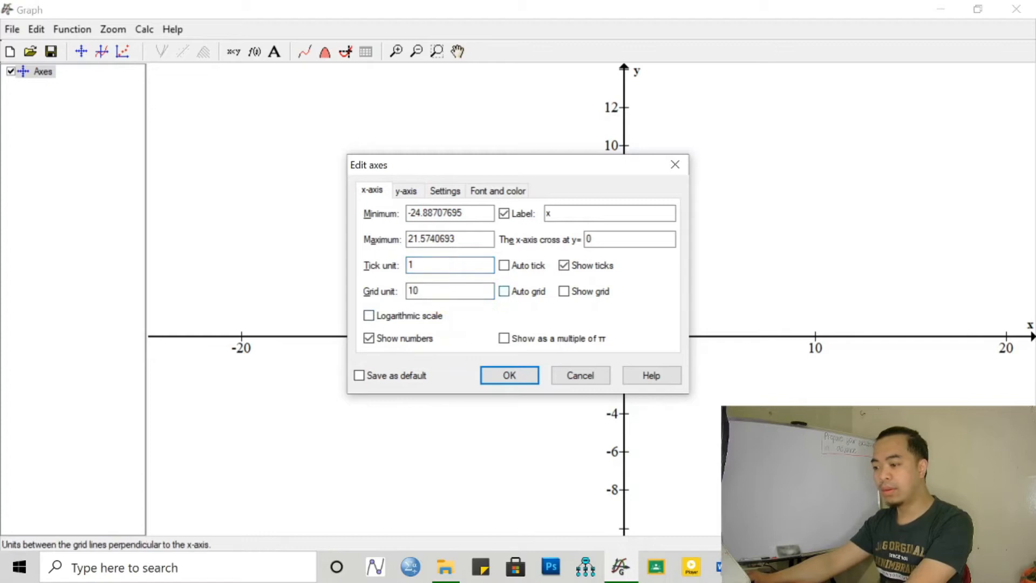
pyautogui.press('BackSpace')
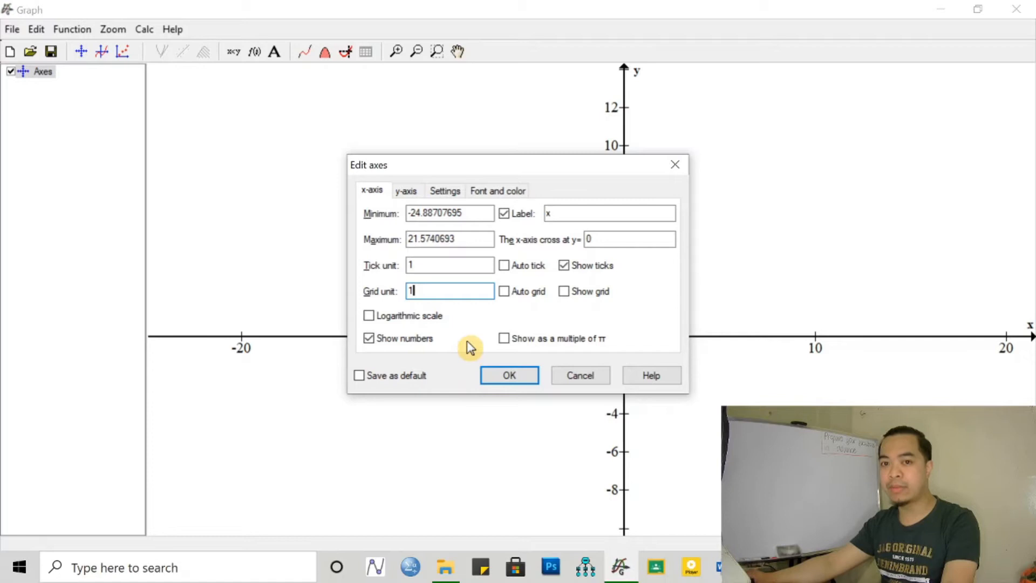
# - Show the x-axis numbers as multiples of π and apply the axes settings
pyautogui.click(505, 339)
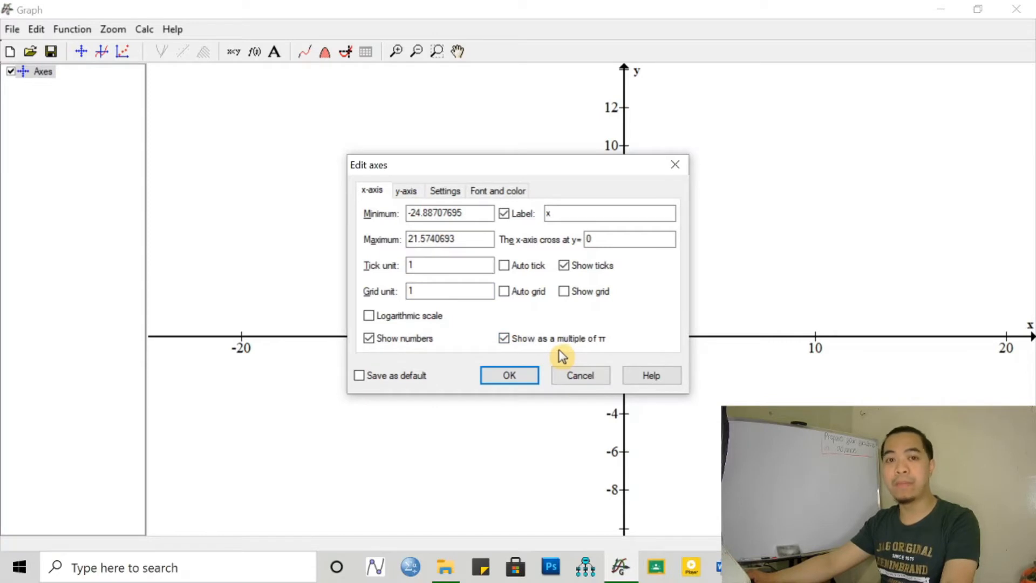
pyautogui.click(509, 378)
pyautogui.scroll(1, 513, 370)
pyautogui.scroll(2, 603, 342)
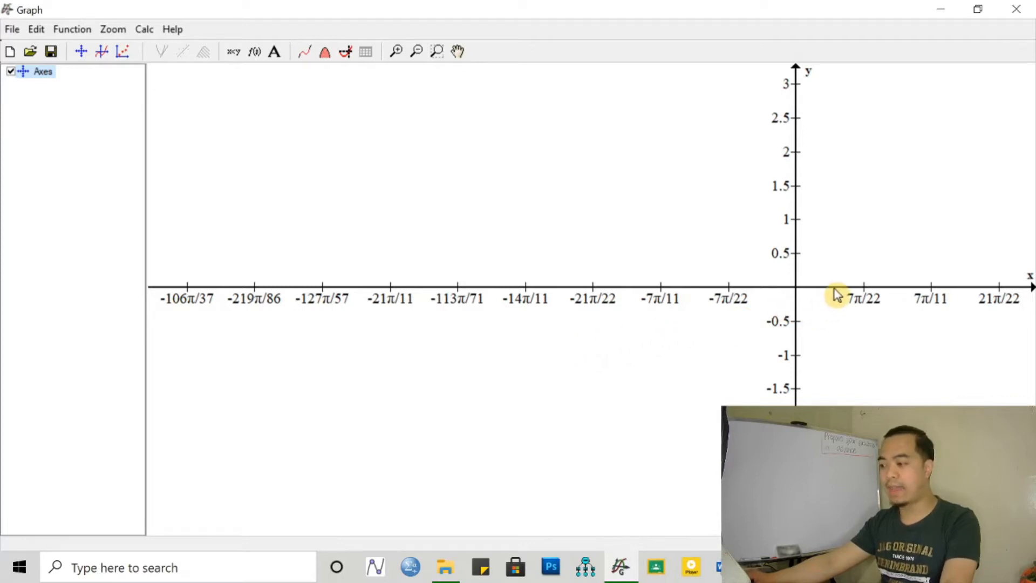
# - Pan around the coordinate system to examine both axes and recentre the origin in the view
pyautogui.click(458, 52)
pyautogui.moveTo(847, 262); pyautogui.dragTo(685, 270)
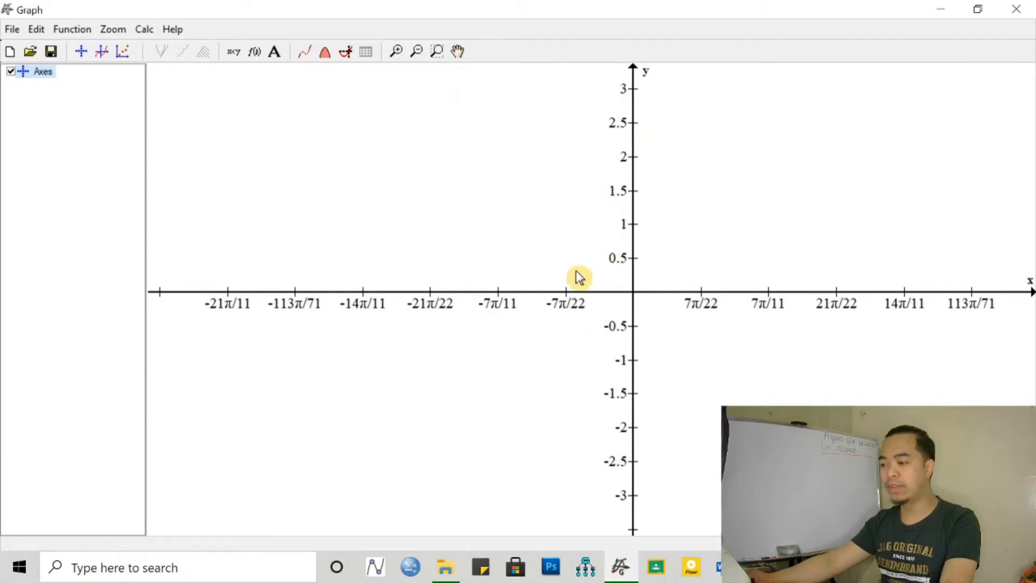
pyautogui.click(458, 53)
pyautogui.moveTo(571, 195); pyautogui.dragTo(603, 195)
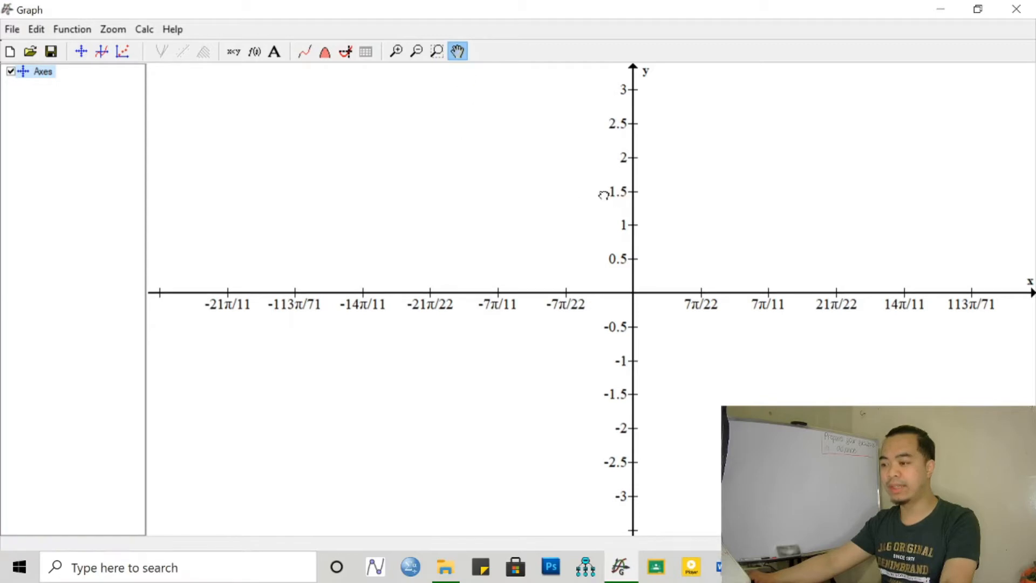
pyautogui.moveTo(353, 150); pyautogui.dragTo(376, 164)
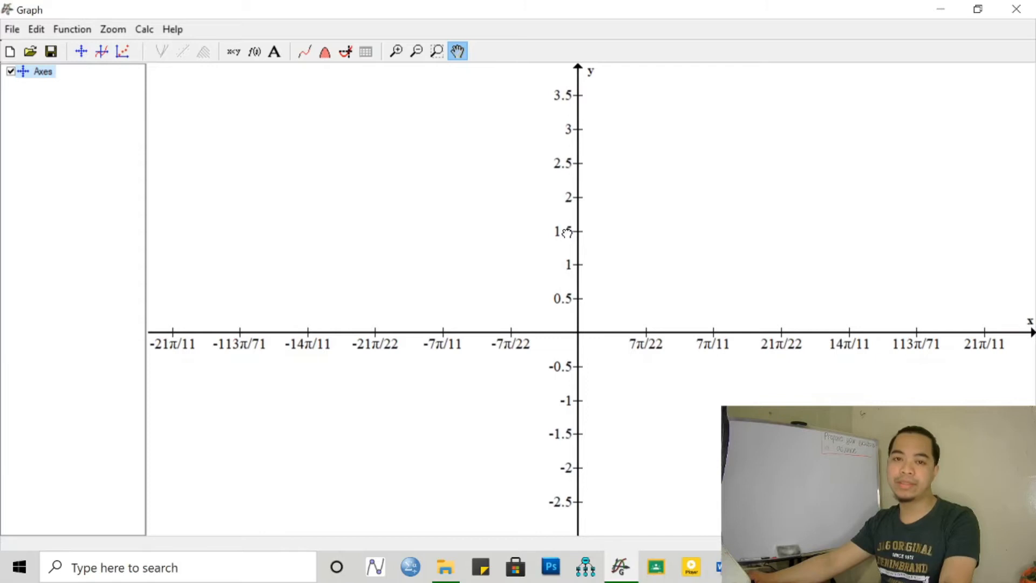
pyautogui.moveTo(570, 231); pyautogui.dragTo(595, 180)
pyautogui.moveTo(530, 183); pyautogui.dragTo(571, 199)
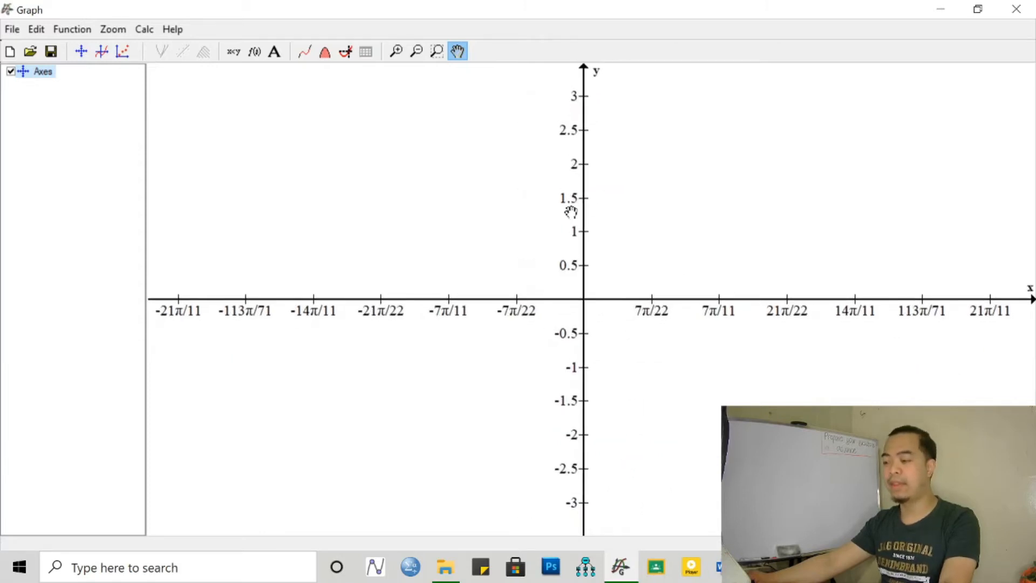
pyautogui.click(456, 59)
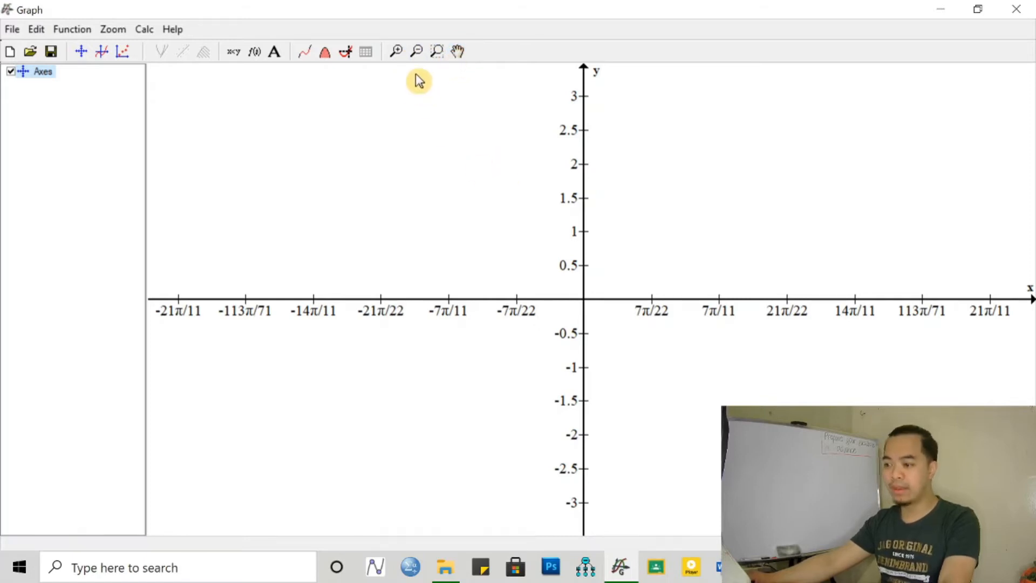
# - Zoom in and out of the coordinate system to examine the axis scaling around the origin
pyautogui.click(396, 52)
pyautogui.click(397, 52)
pyautogui.click(396, 52)
pyautogui.click(396, 53)
pyautogui.click(397, 52)
pyautogui.click(397, 52)
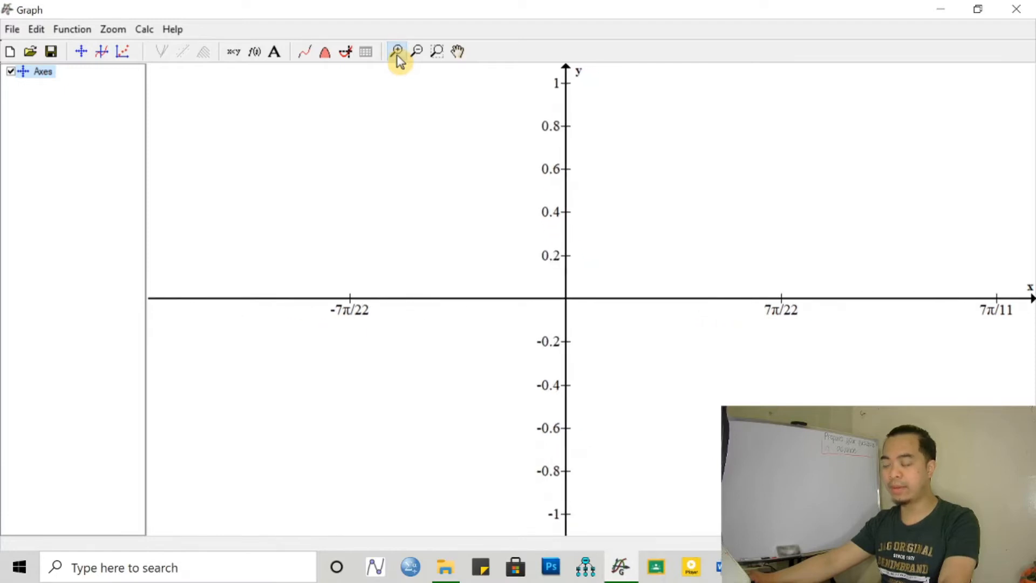
pyautogui.scroll(-2, 619, 221)
pyautogui.scroll(2, 620, 222)
pyautogui.scroll(6, 620, 222)
pyautogui.scroll(-1, 620, 218)
pyautogui.scroll(-2, 621, 218)
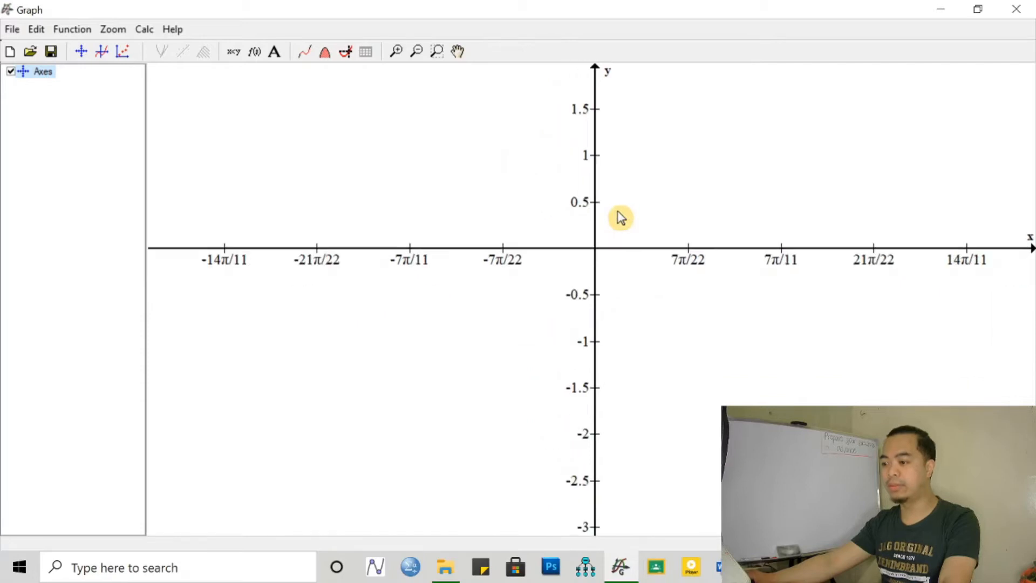
pyautogui.scroll(-1, 620, 218)
pyautogui.scroll(1, 619, 215)
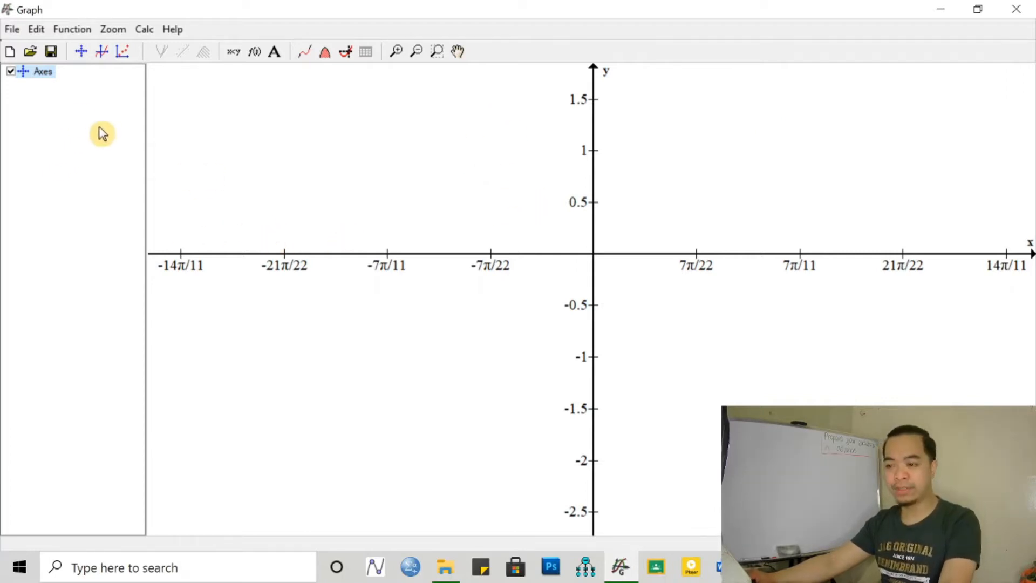
# - Turn off showing the x-axis numbers as multiples of π in the axes settings
pyautogui.click(83, 56)
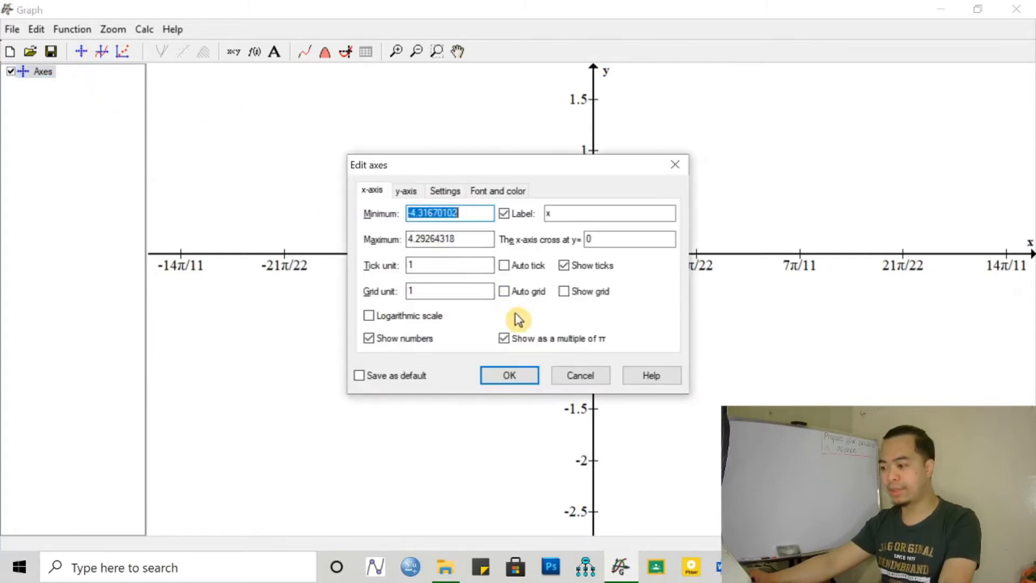
pyautogui.click(510, 344)
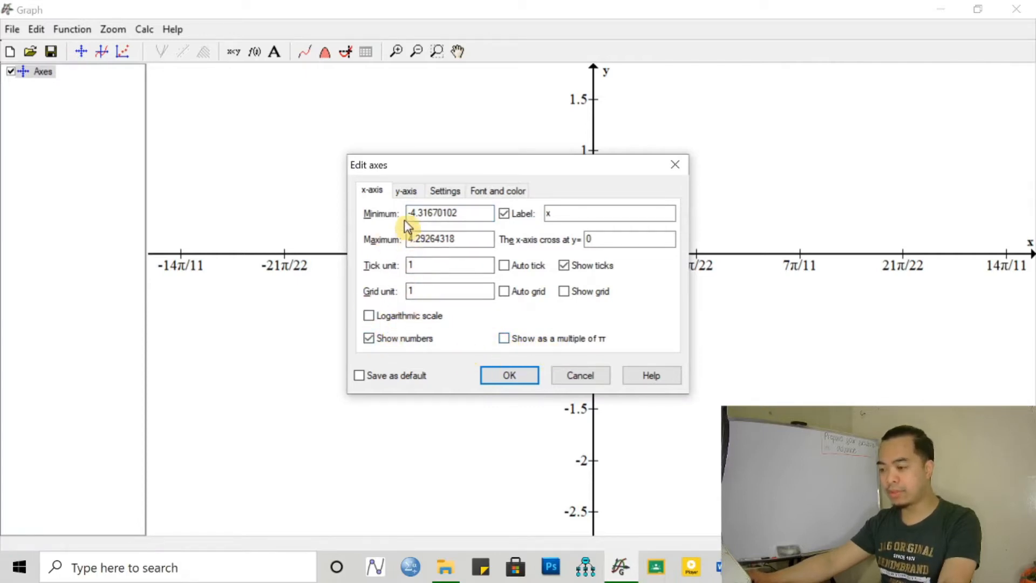
# - Review the y-axis, legend, axes style, trigonometry, font and color options, and return to the x-axis settings
pyautogui.click(408, 197)
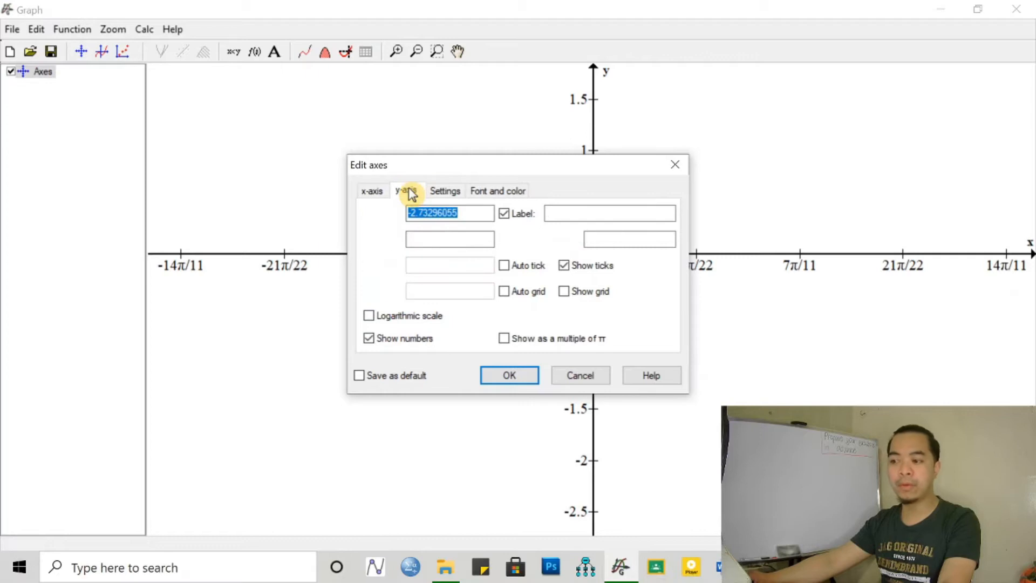
pyautogui.click(375, 196)
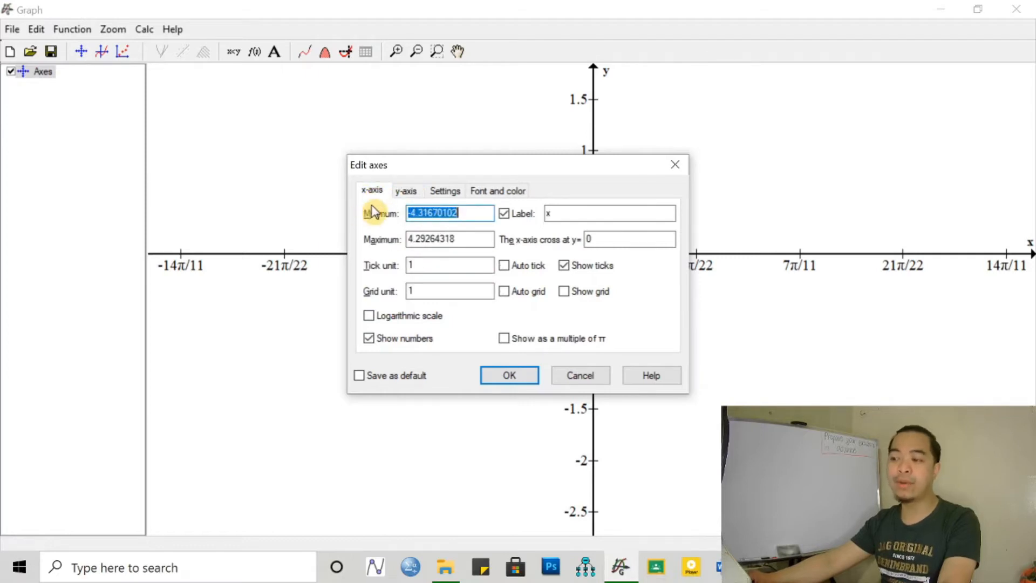
pyautogui.click(402, 194)
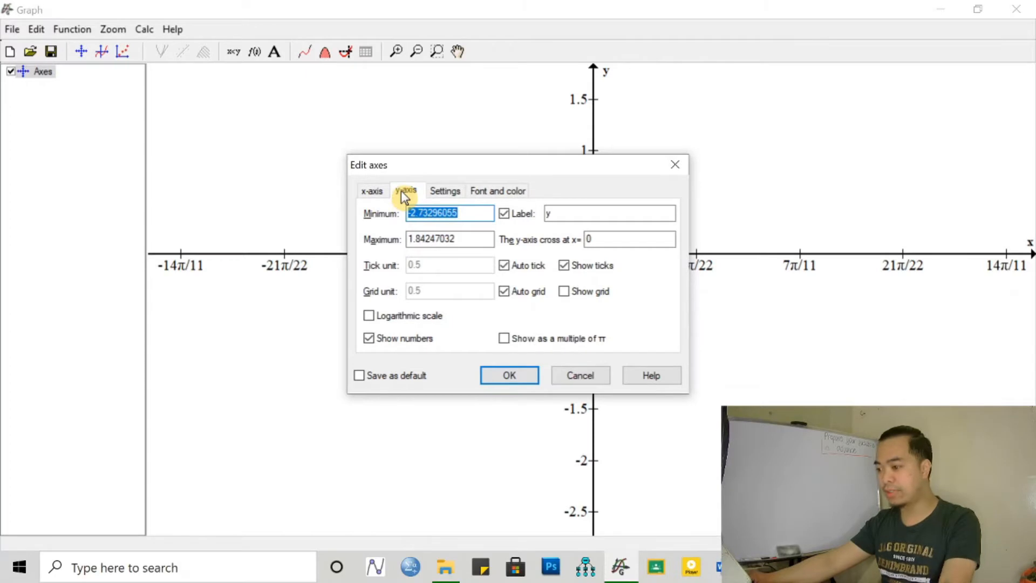
pyautogui.click(444, 192)
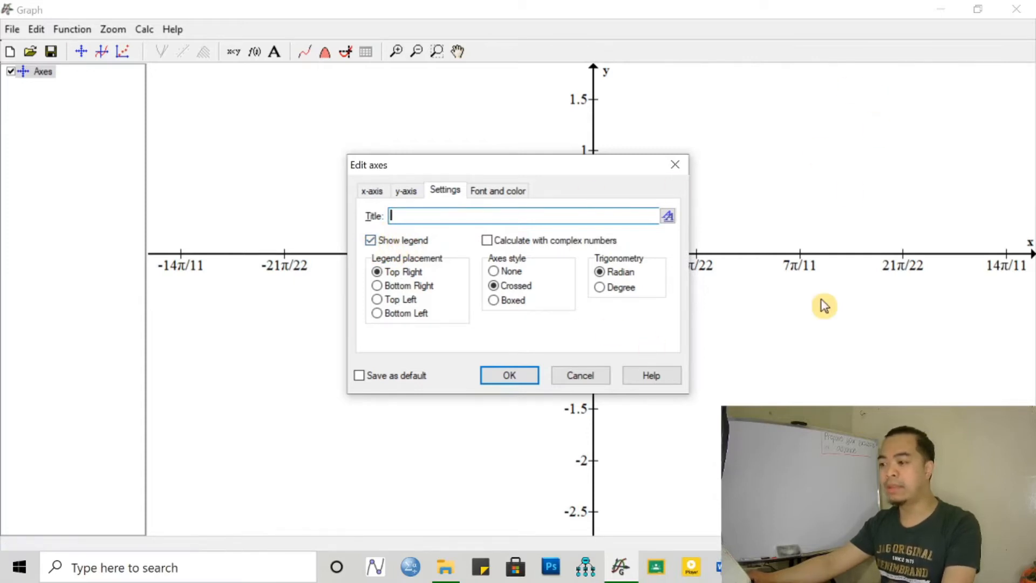
pyautogui.click(498, 194)
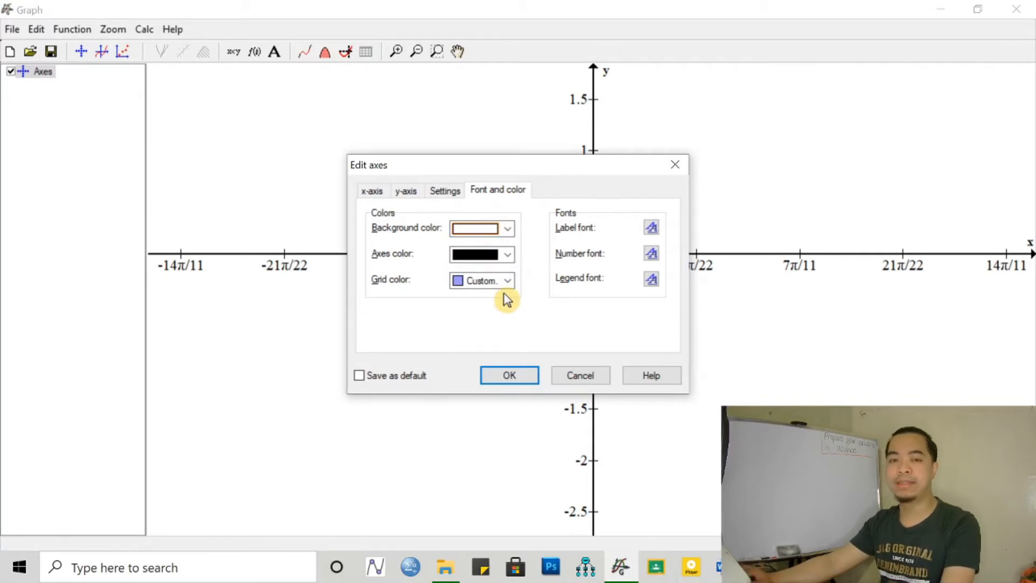
pyautogui.click(507, 230)
pyautogui.click(508, 230)
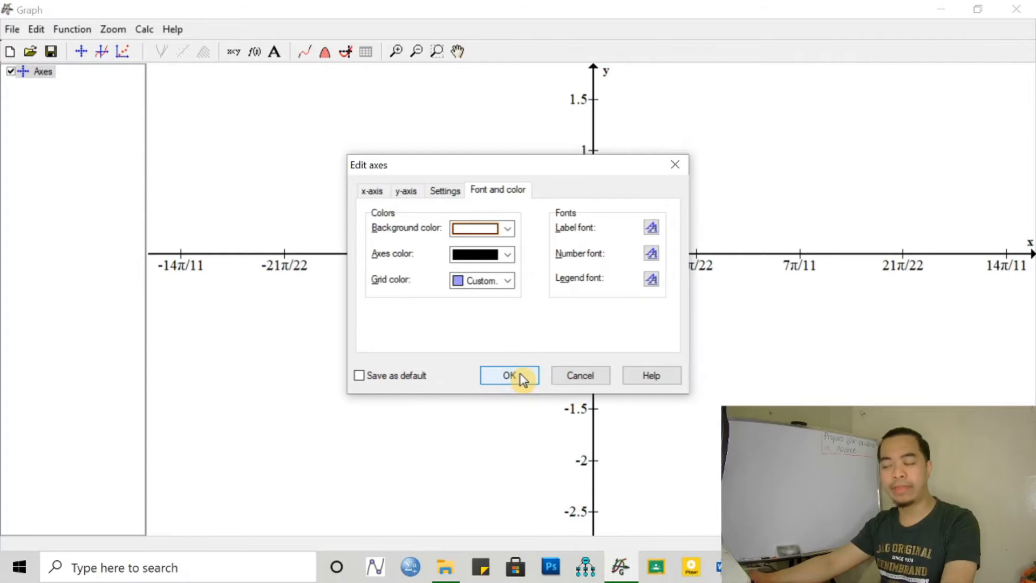
pyautogui.click(380, 194)
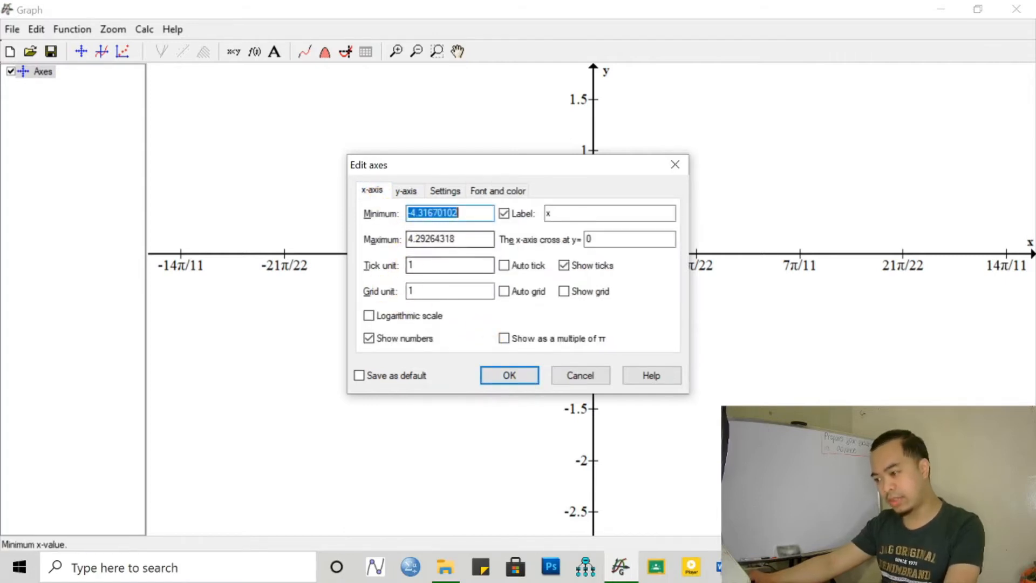
# - Apply the axes settings and zoom out of the coordinate system around the origin
pyautogui.click(507, 374)
pyautogui.scroll(-3, 580, 294)
pyautogui.scroll(-1, 579, 288)
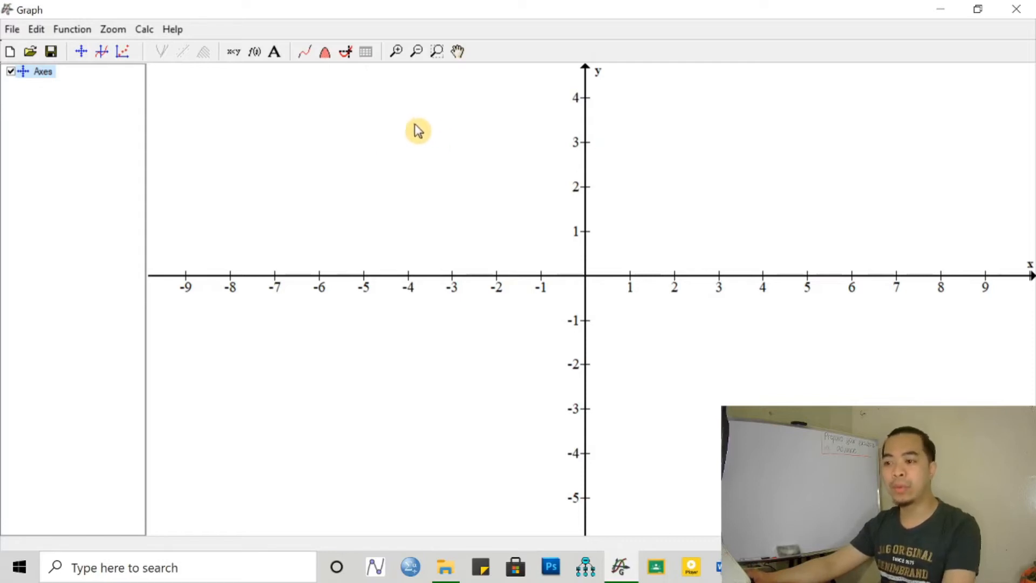
# - Start inserting a standard function and bring up the Polynomial and Rational Functions slide in the PowerPoint slide show
pyautogui.click(102, 53)
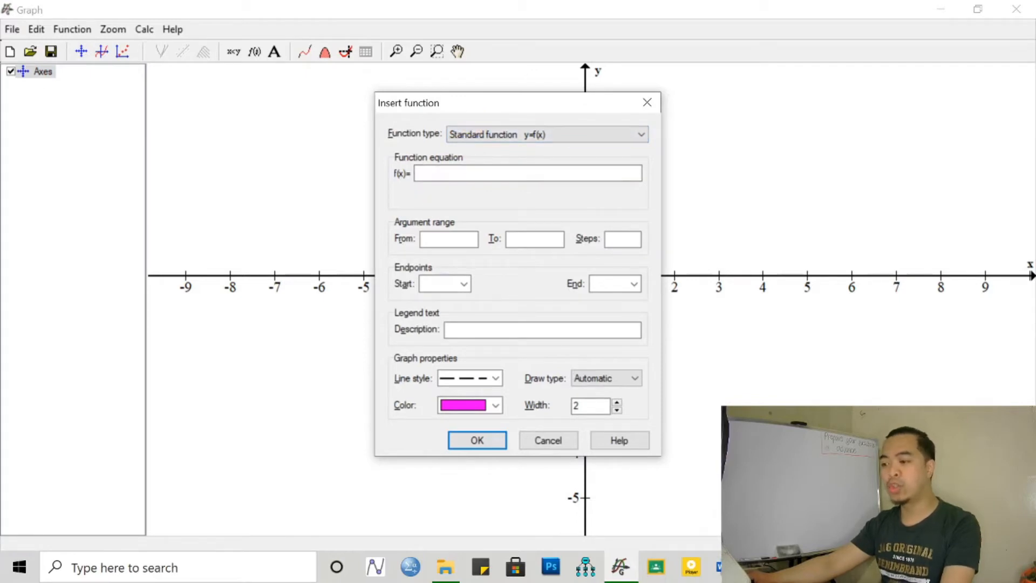
pyautogui.click(417, 173)
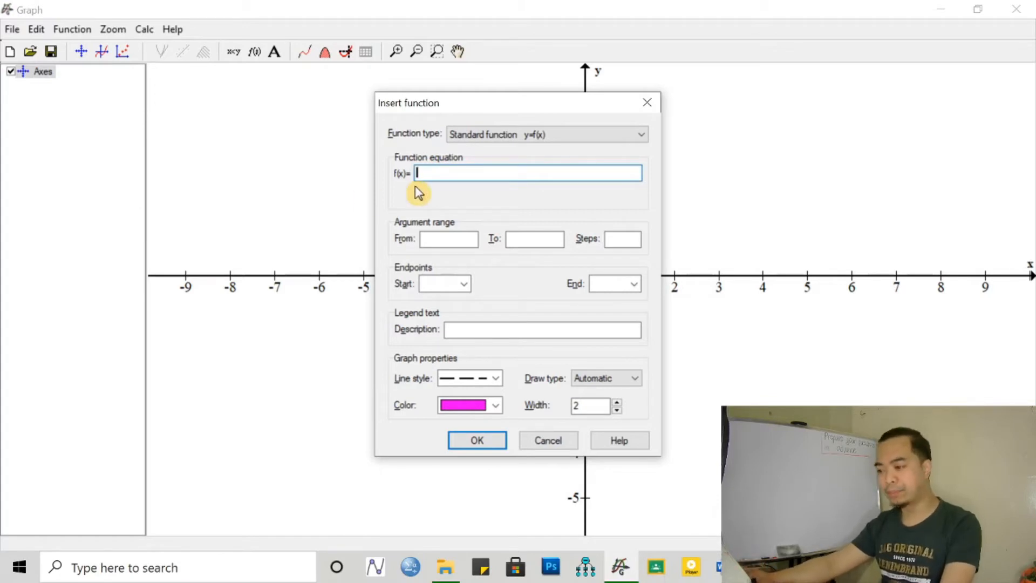
pyautogui.moveTo(538, 107); pyautogui.dragTo(353, 122)
pyautogui.click(761, 567)
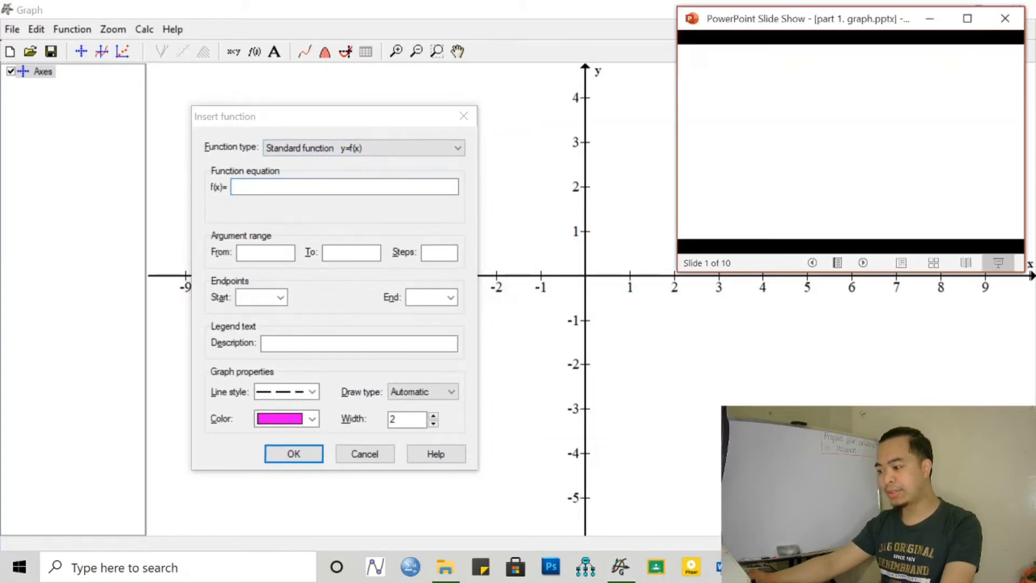
pyautogui.click(862, 263)
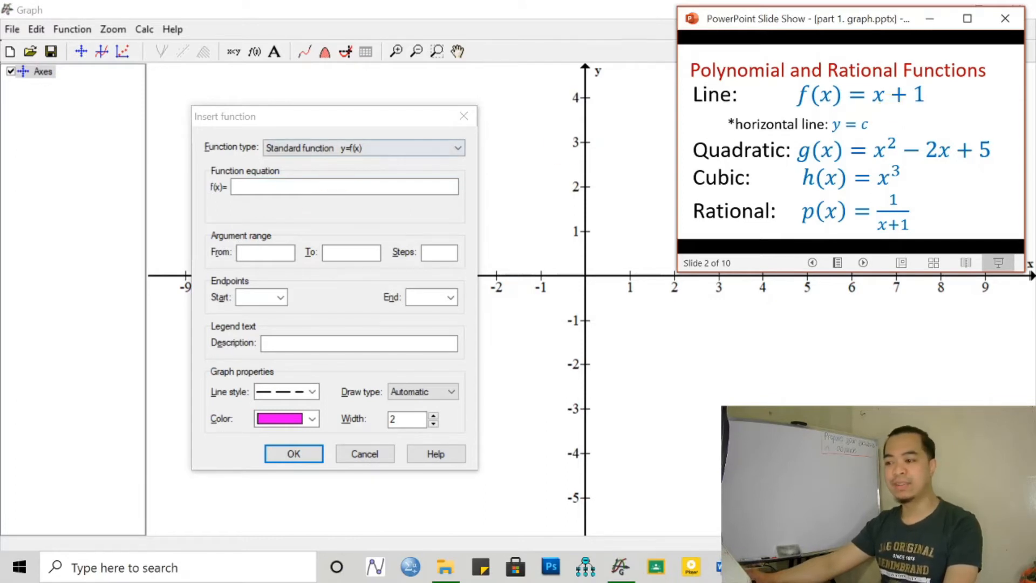
# - Insert the line f(x)=x+1 as a standard function without an argument range
pyautogui.click(248, 187)
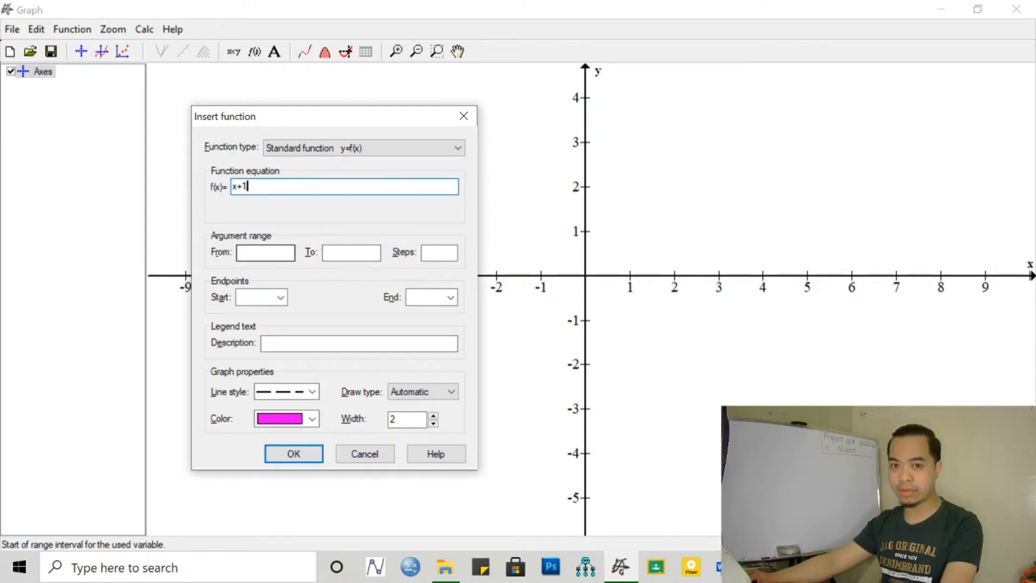
pyautogui.click(265, 252)
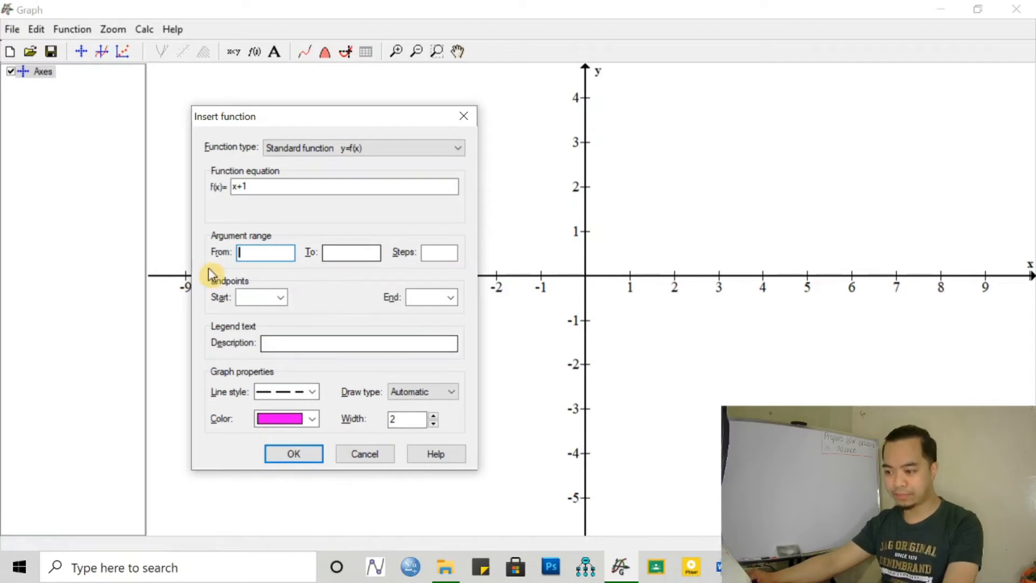
pyautogui.click(293, 454)
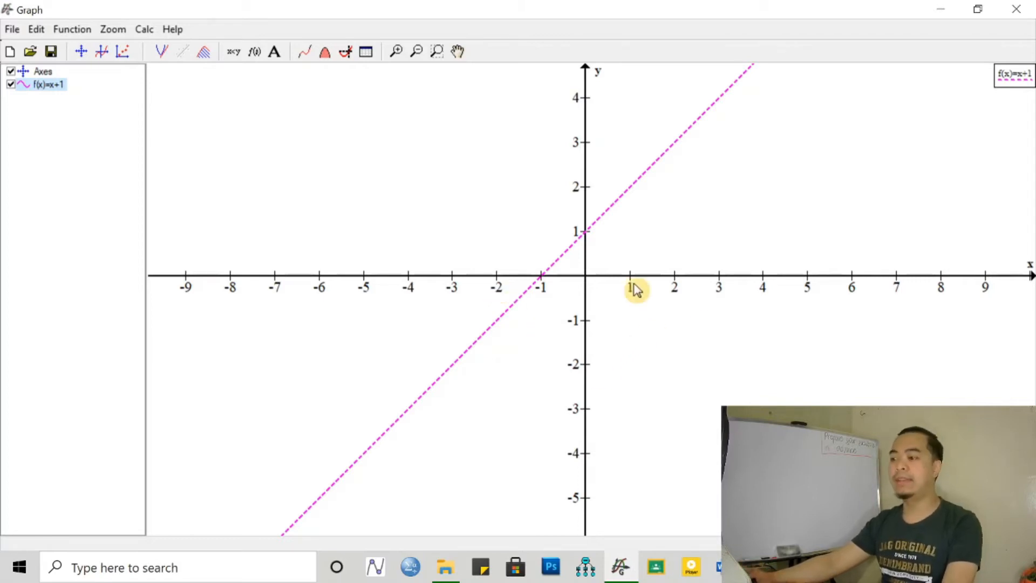
# - Examine the x+1 line at different zoom levels and review the display, font and placement options of its legend
pyautogui.scroll(-5, 634, 290)
pyautogui.scroll(5, 619, 290)
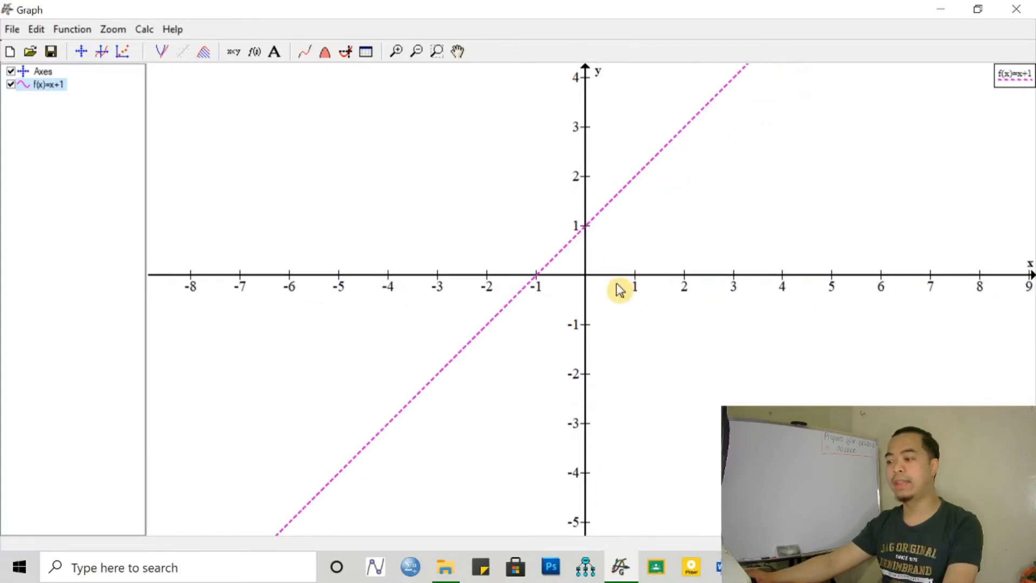
pyautogui.scroll(1, 621, 290)
pyautogui.scroll(2, 621, 288)
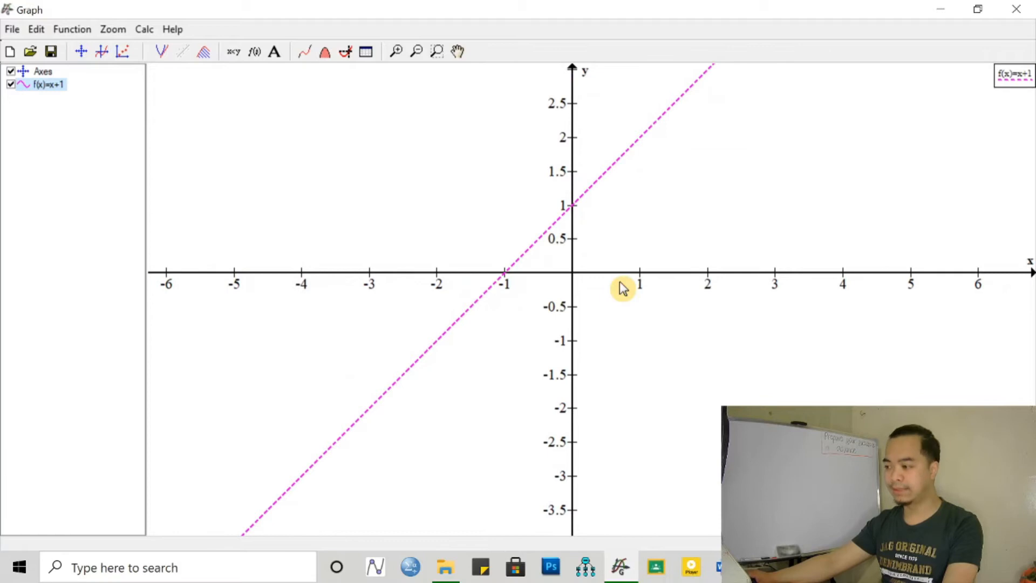
pyautogui.scroll(-1, 621, 287)
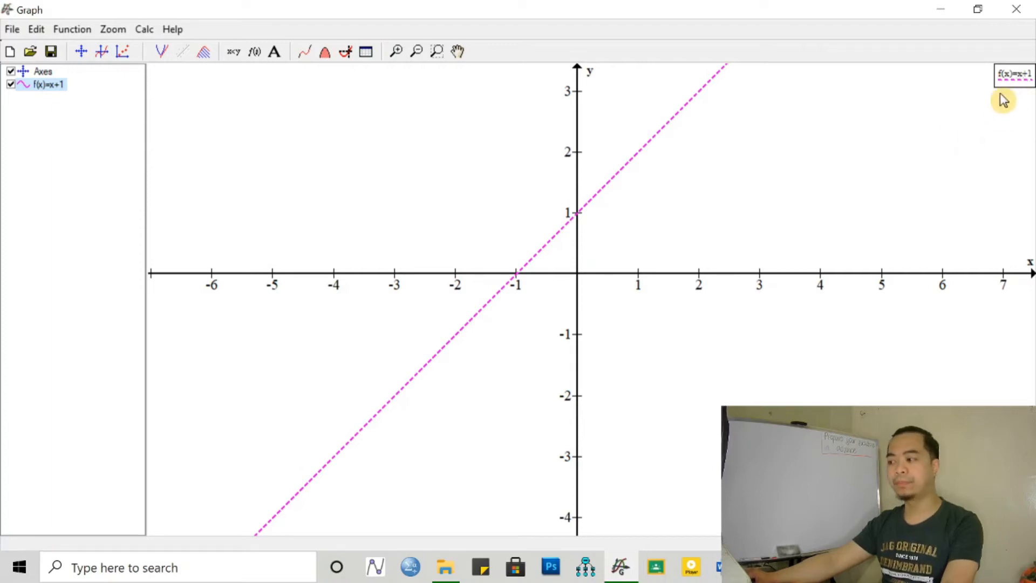
pyautogui.rightClick(1007, 74)
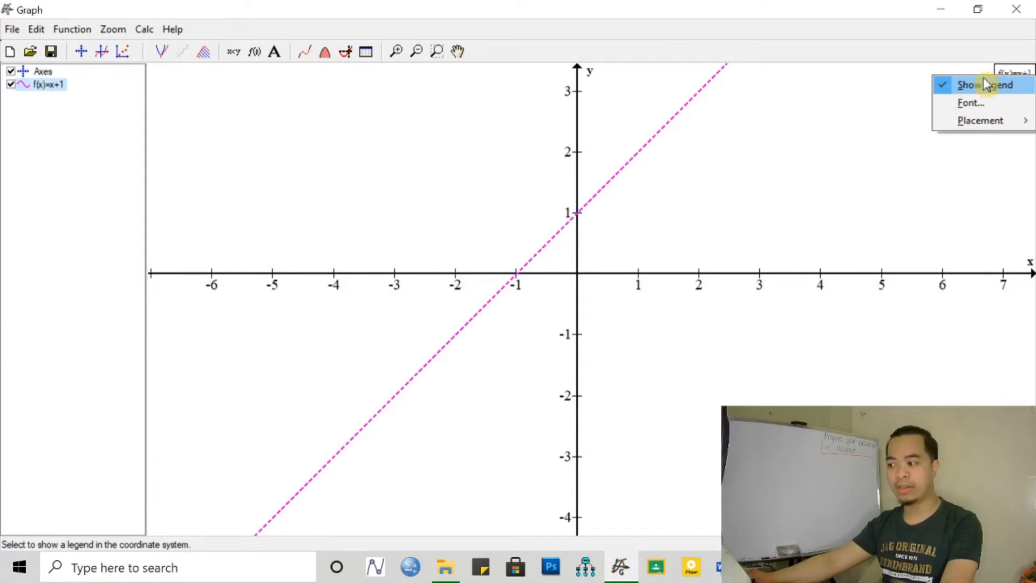
pyautogui.click(1008, 71)
pyautogui.rightClick(1008, 70)
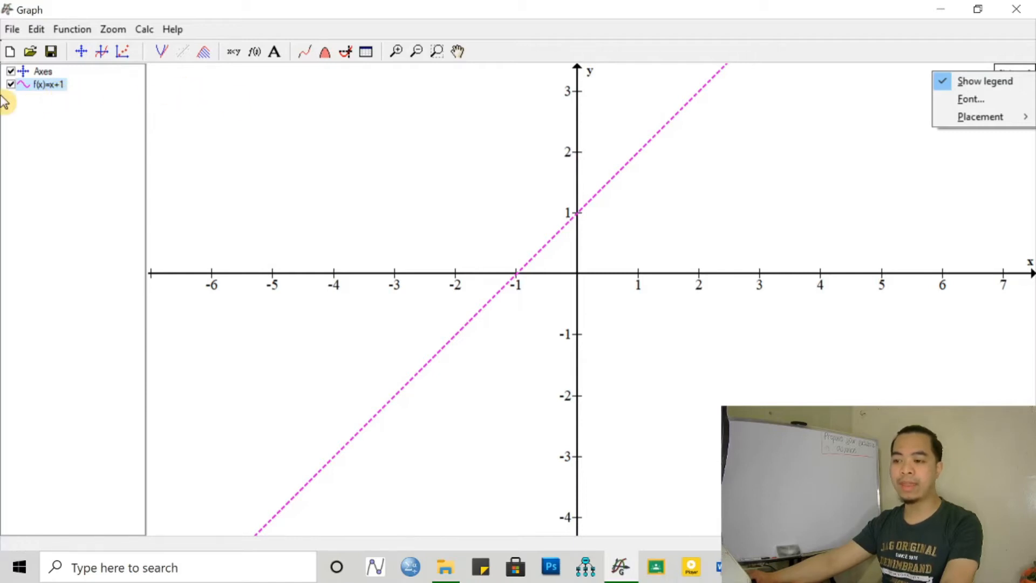
# - Edit the function f(x)=x+1 and set its argument range from -2 to 3
pyautogui.click(48, 90)
pyautogui.doubleClick(47, 86)
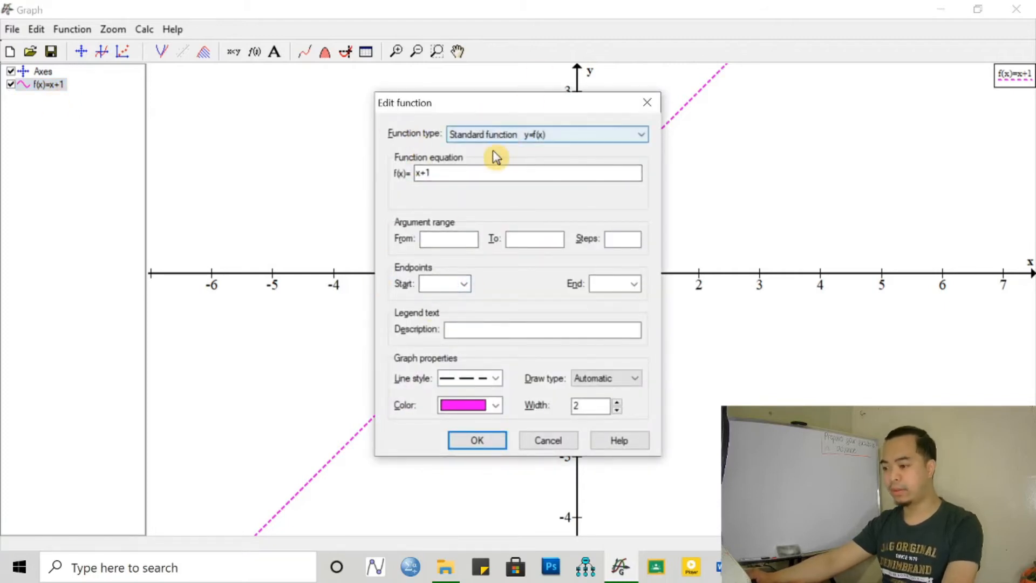
pyautogui.moveTo(507, 113); pyautogui.dragTo(771, 108)
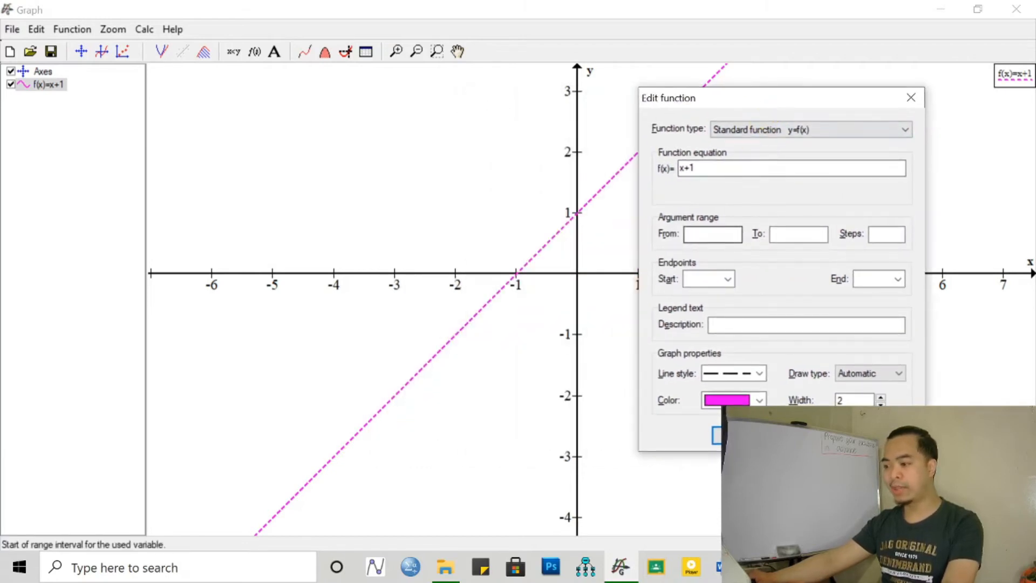
pyautogui.click(712, 234)
pyautogui.write('-2')
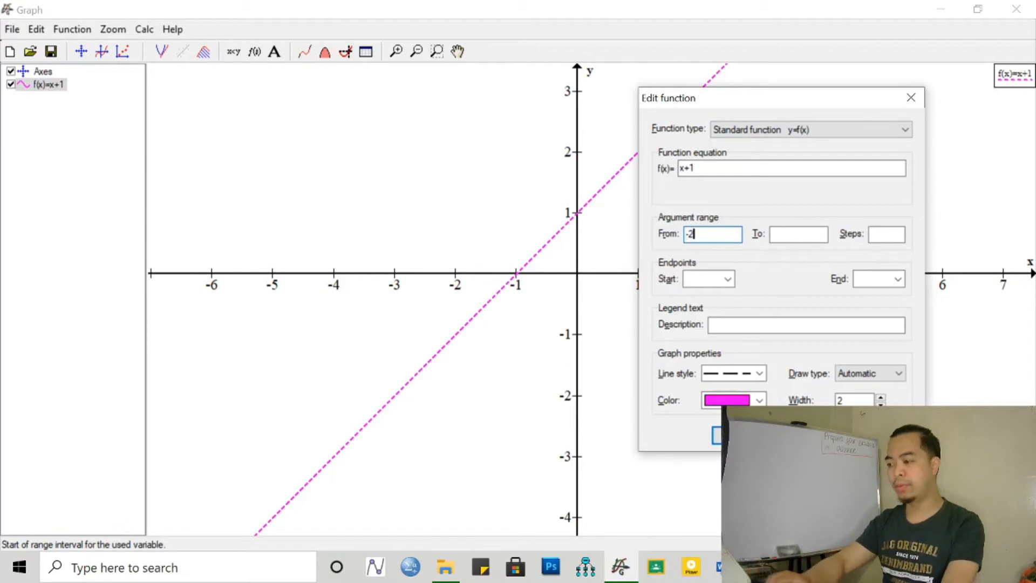
pyautogui.click(793, 234)
pyautogui.moveTo(809, 97); pyautogui.dragTo(788, 92)
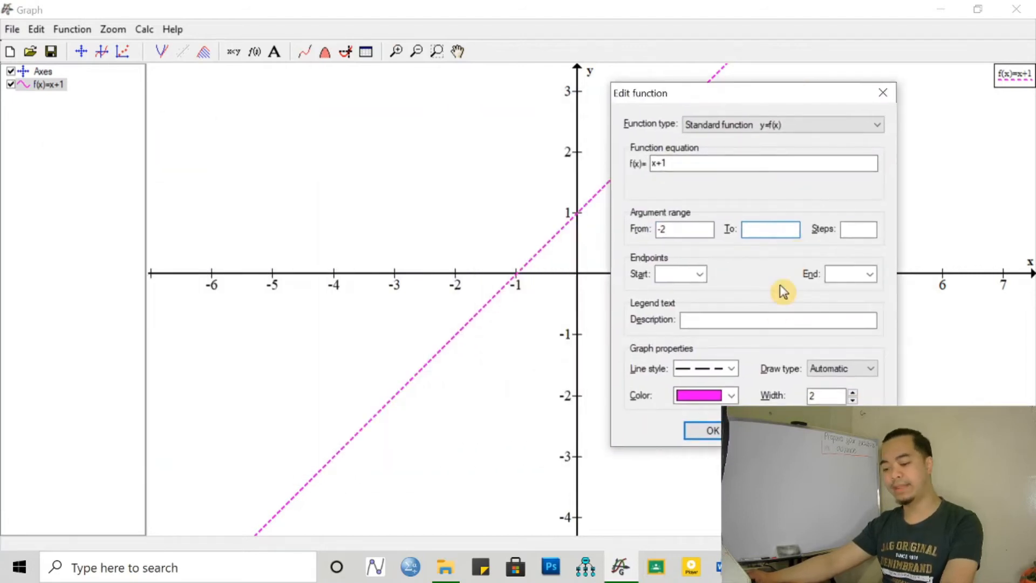
pyautogui.write('3')
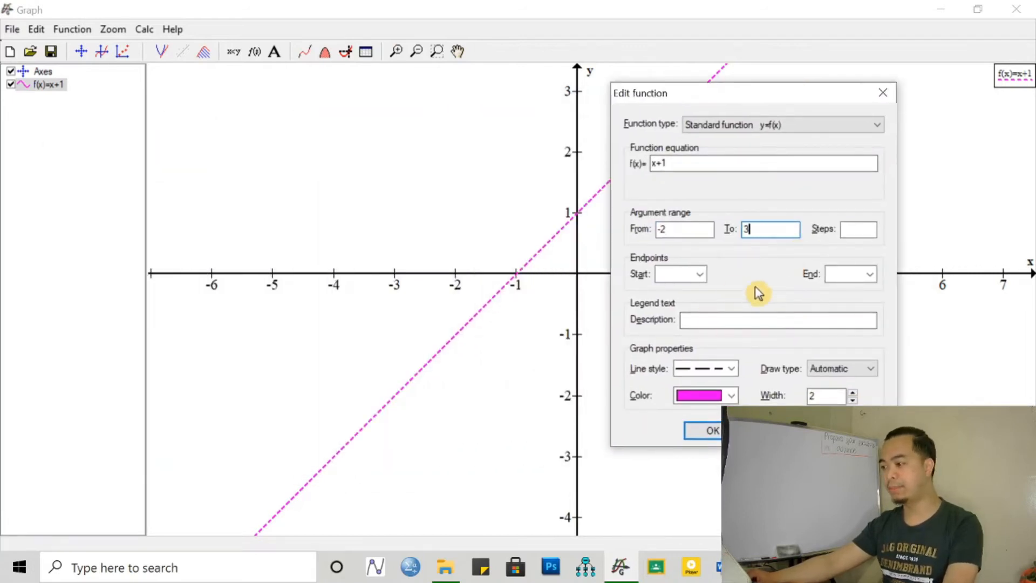
# - Set both the start and end endpoint markers of the line to arrows
pyautogui.click(701, 274)
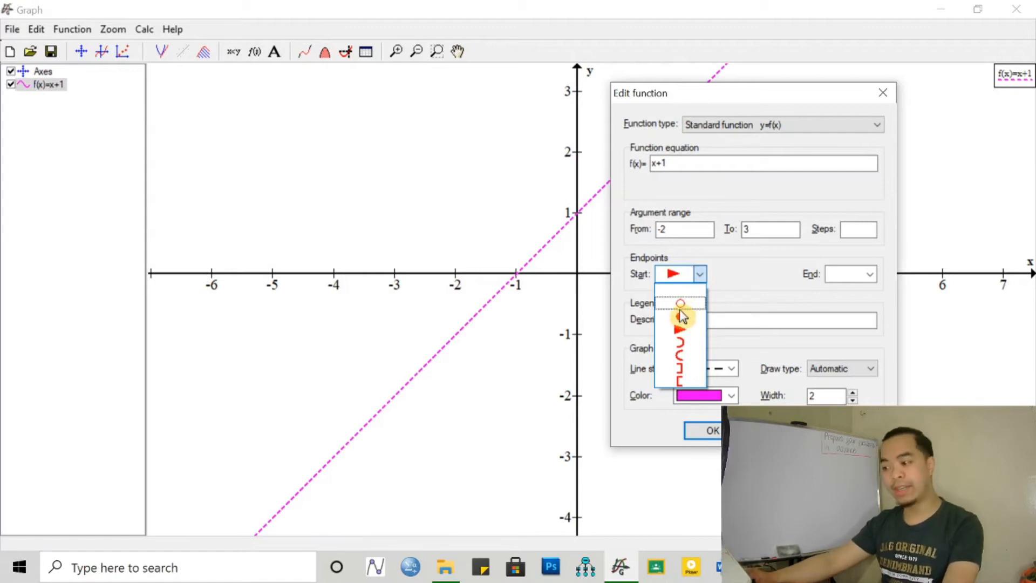
pyautogui.click(679, 330)
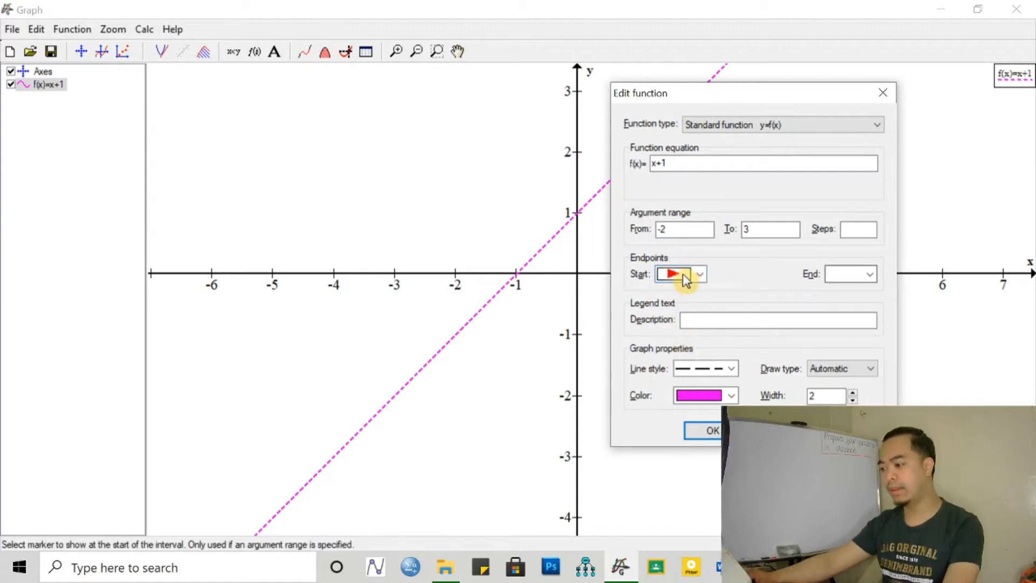
pyautogui.click(869, 274)
pyautogui.click(850, 330)
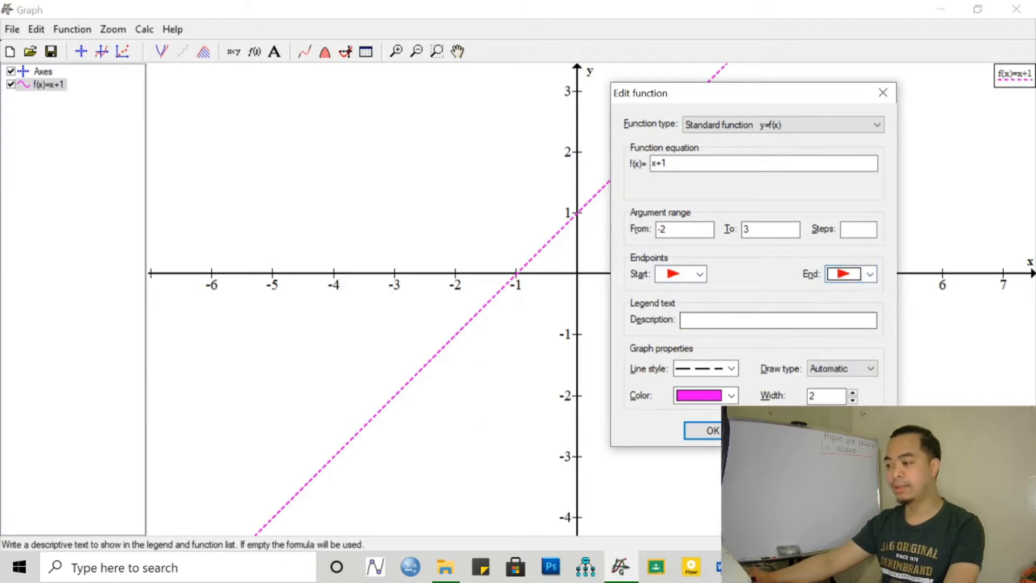
pyautogui.click(683, 321)
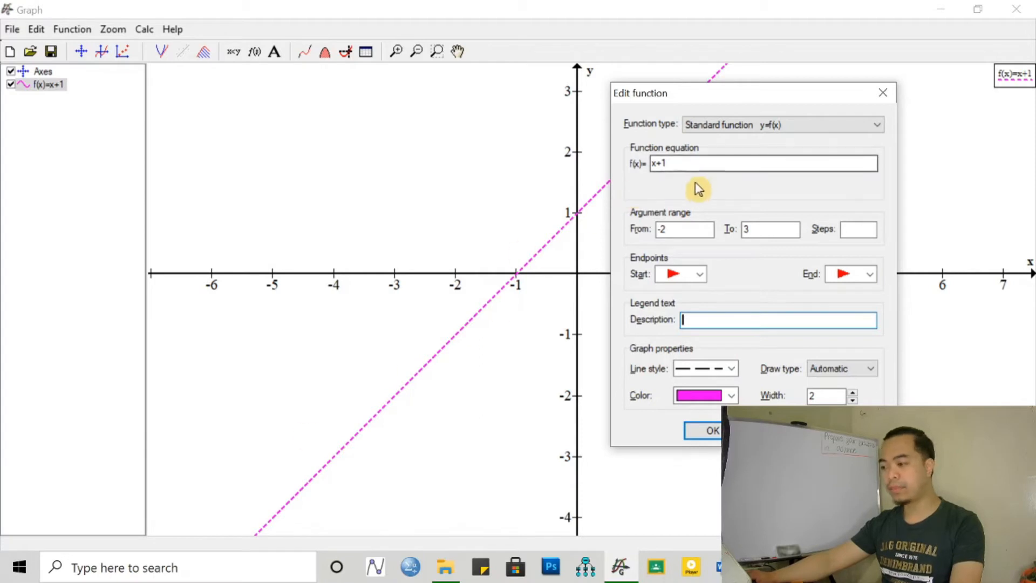
# - Change the function's line style to solid
pyautogui.click(732, 371)
pyautogui.click(713, 386)
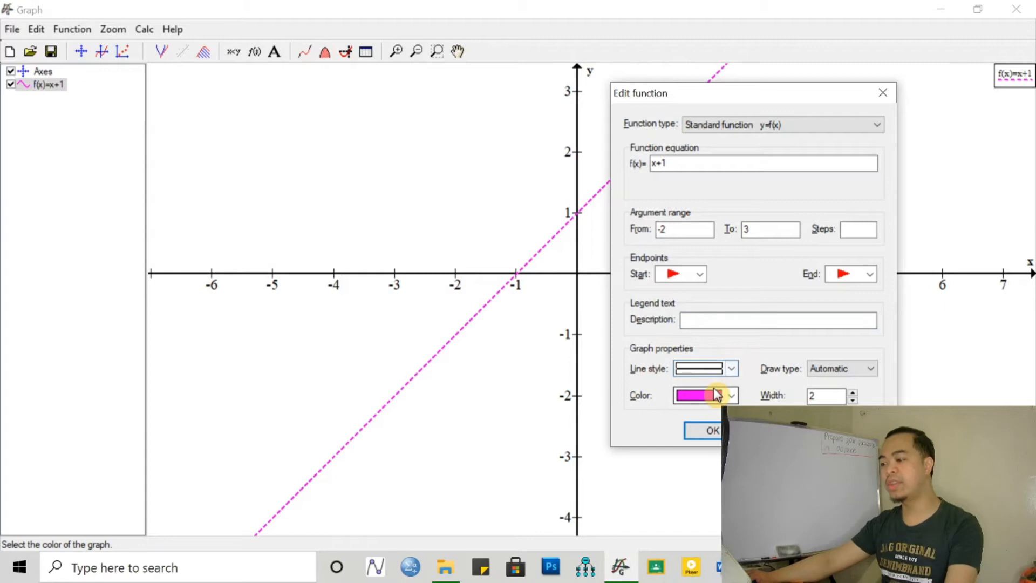
pyautogui.click(730, 368)
pyautogui.click(730, 368)
pyautogui.click(730, 368)
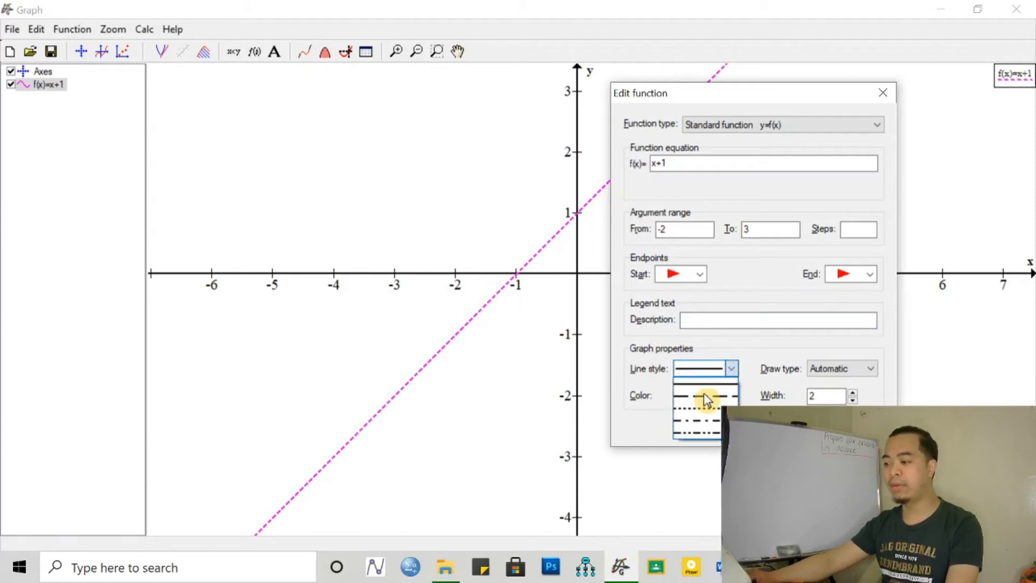
pyautogui.click(724, 377)
pyautogui.click(726, 370)
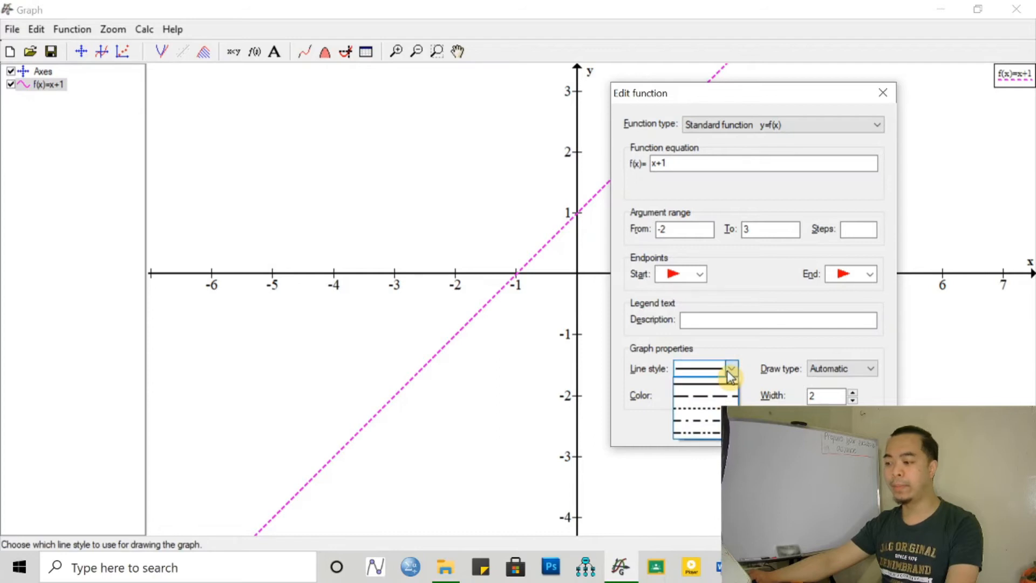
pyautogui.click(632, 420)
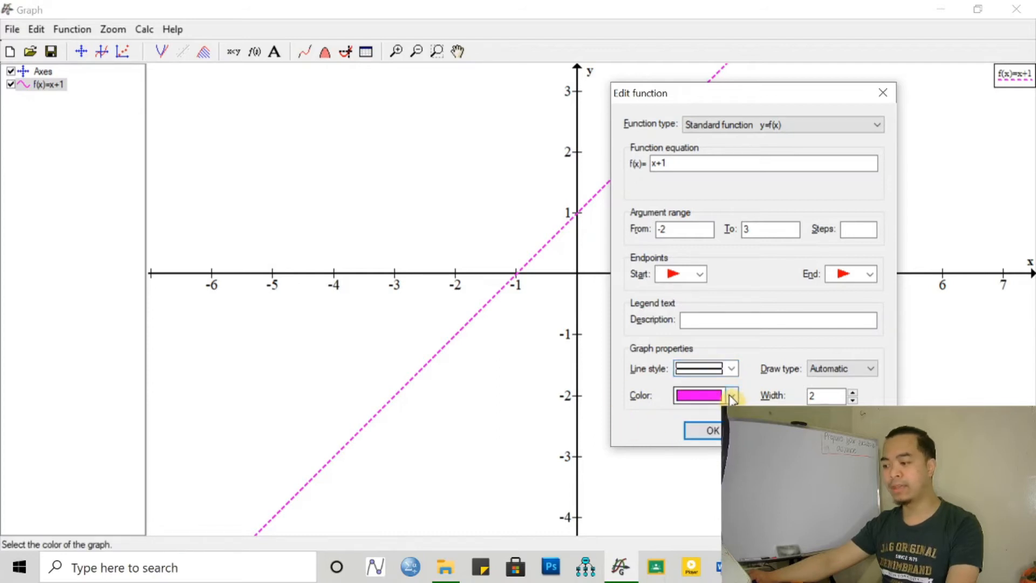
# - Set the function's color to black, apply the changes and bring both arrow endpoints into view
pyautogui.click(731, 394)
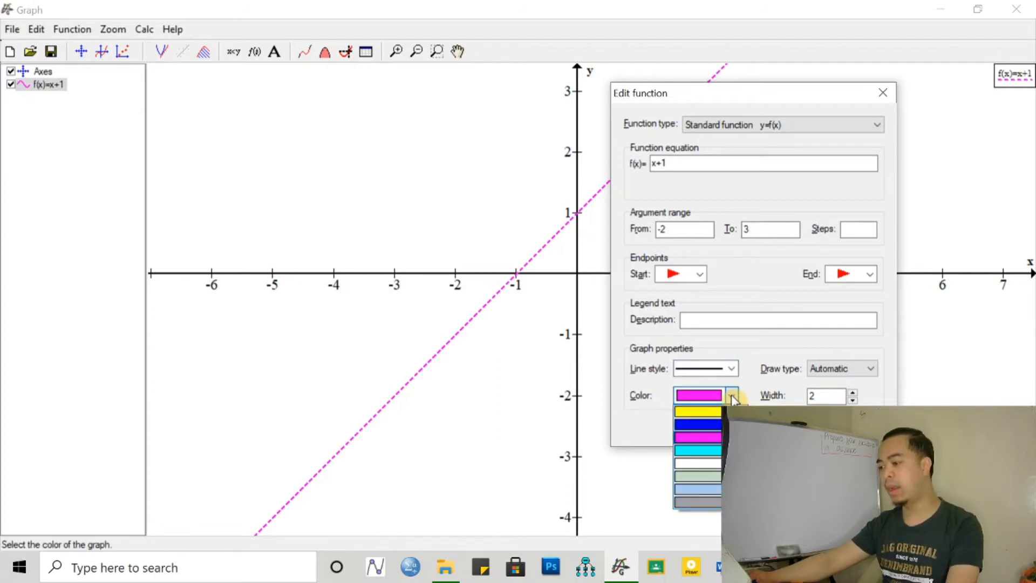
pyautogui.scroll(3, 697, 458)
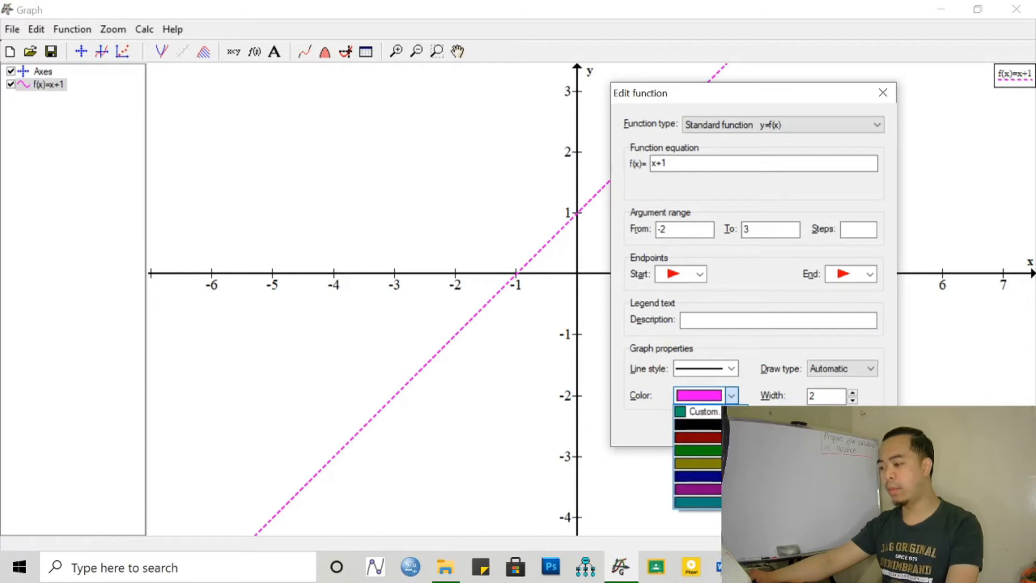
pyautogui.scroll(-2, 697, 459)
pyautogui.scroll(-1, 697, 459)
pyautogui.scroll(3, 697, 459)
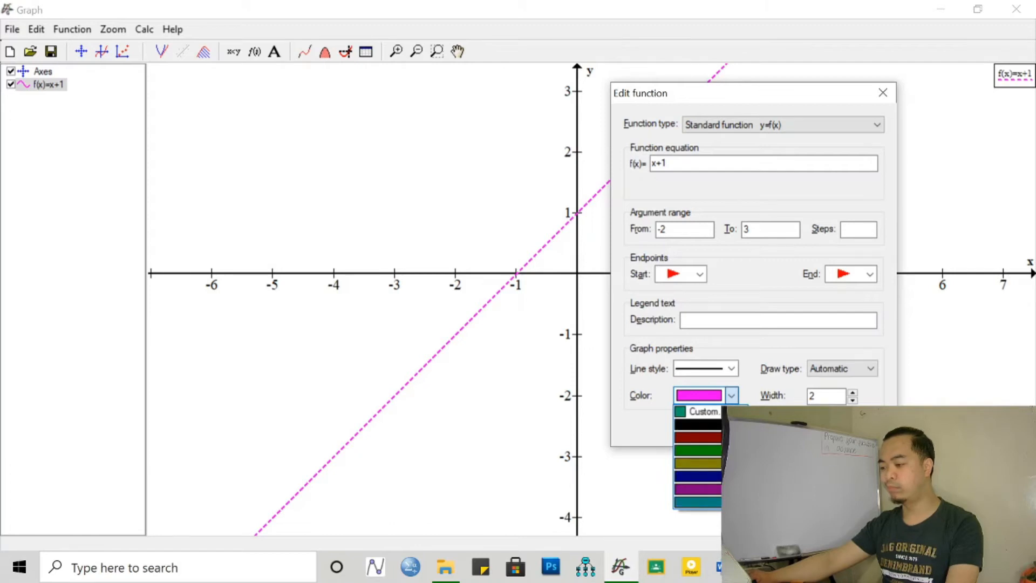
pyautogui.click(698, 424)
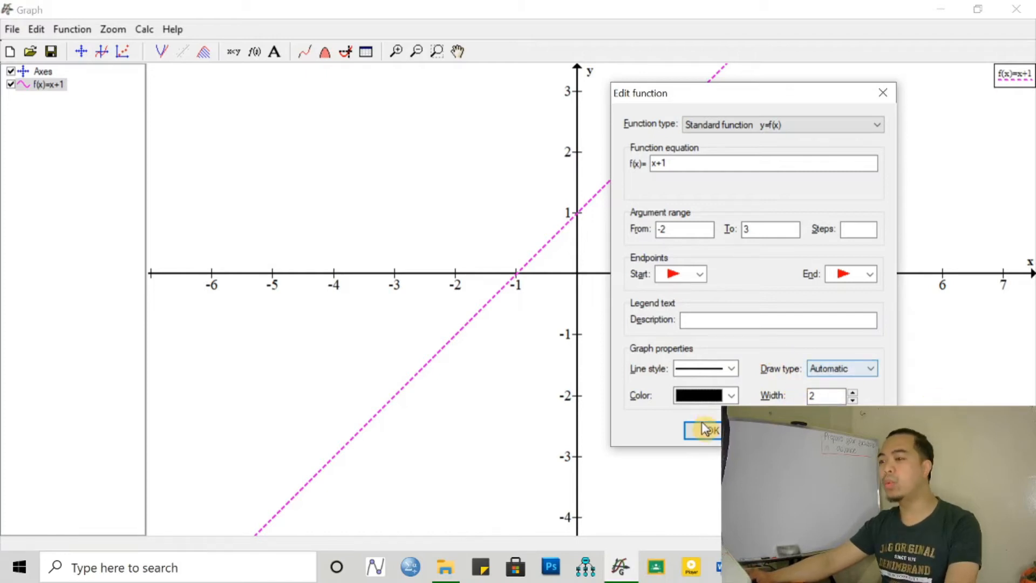
pyautogui.click(708, 435)
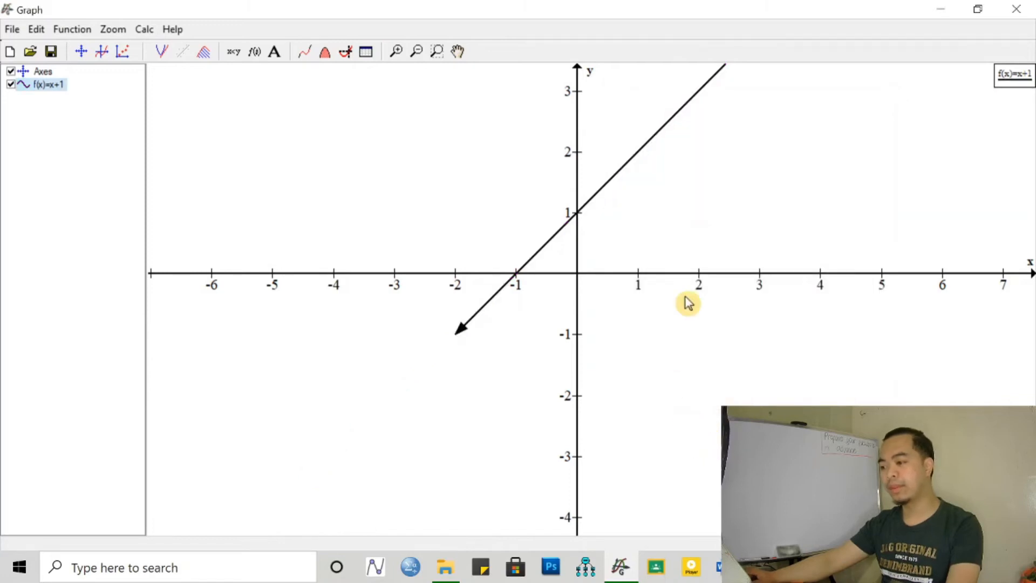
pyautogui.click(457, 51)
pyautogui.moveTo(736, 197); pyautogui.dragTo(674, 268)
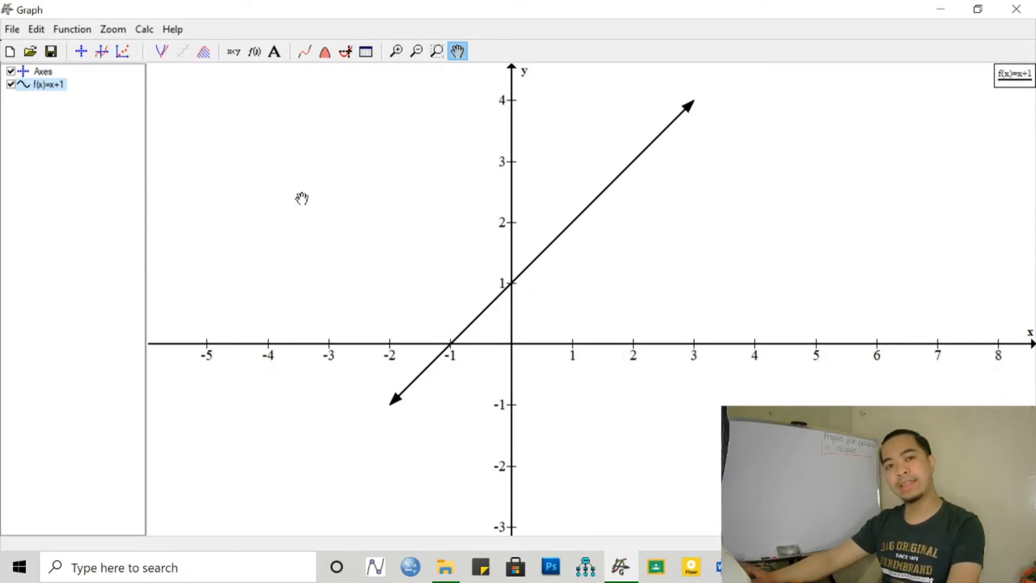
# - Insert the quadratic function x^2-2x+5 as a new standard function, following the equation on the PowerPoint slide
pyautogui.hotkey('alt', 'Tab')
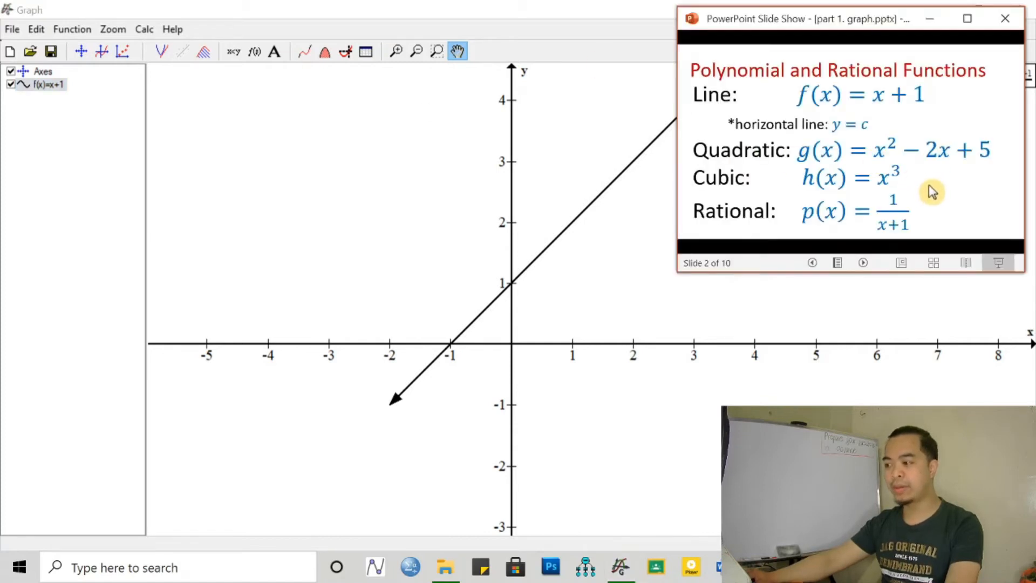
pyautogui.hotkey('alt', 'Tab')
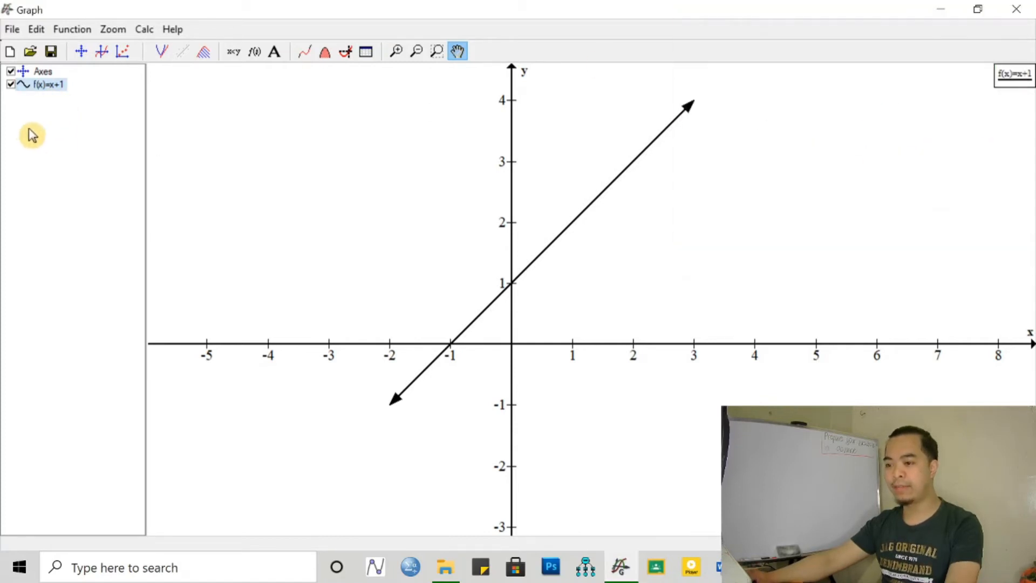
pyautogui.click(101, 52)
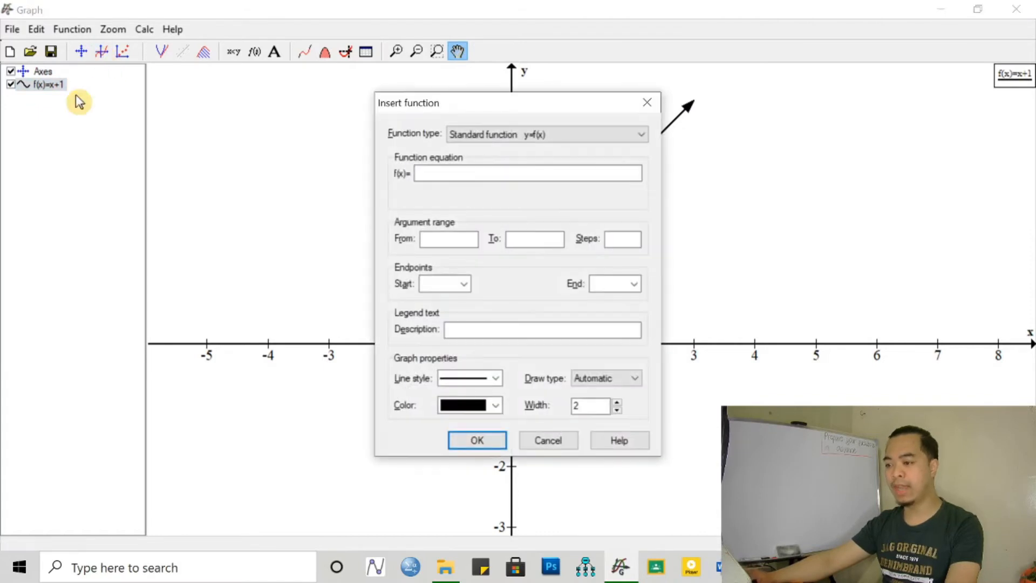
pyautogui.hotkey('alt', 'Tab')
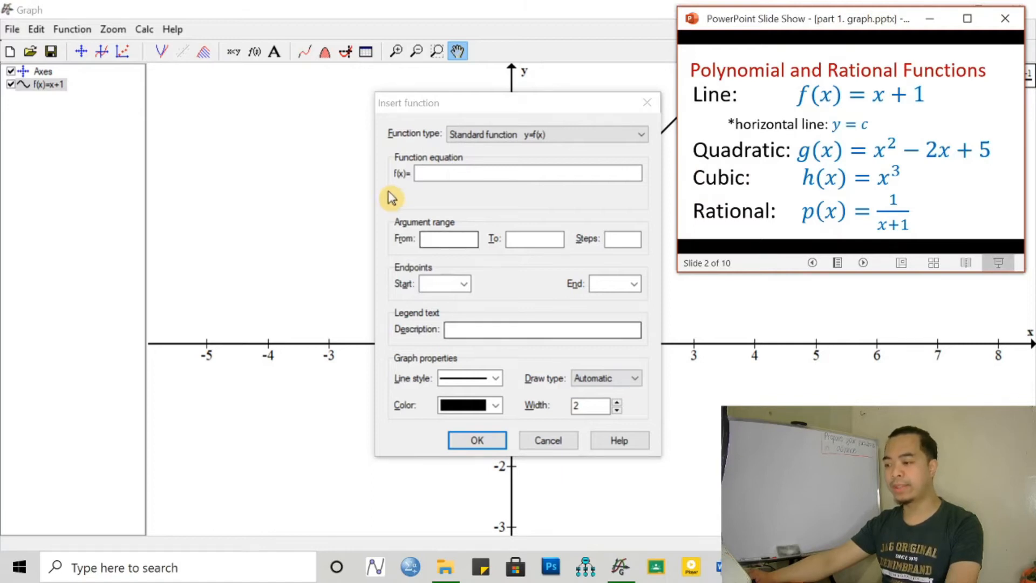
pyautogui.hotkey('alt', 'Tab')
pyautogui.write('x^2')
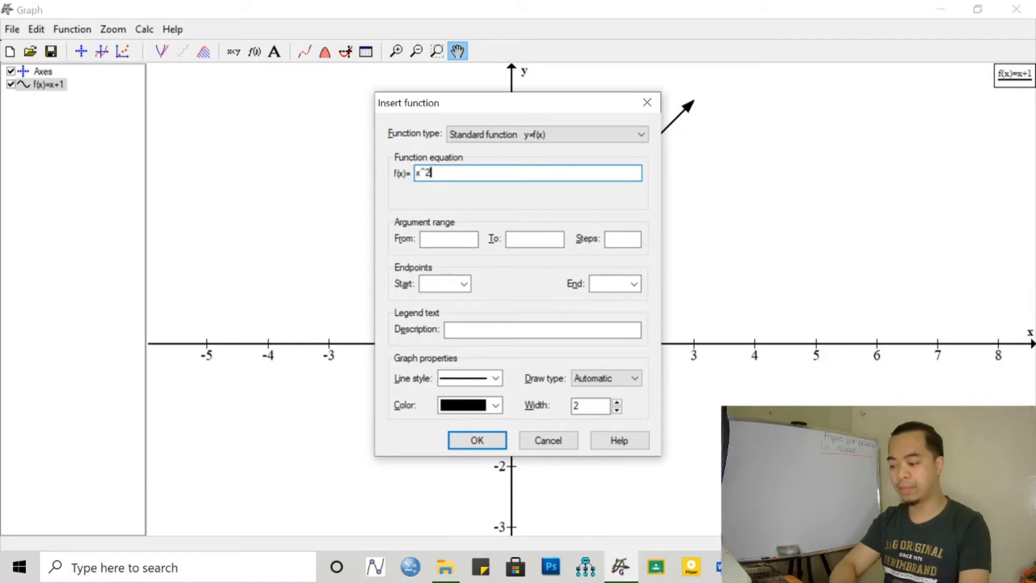
pyautogui.write('-2x+5')
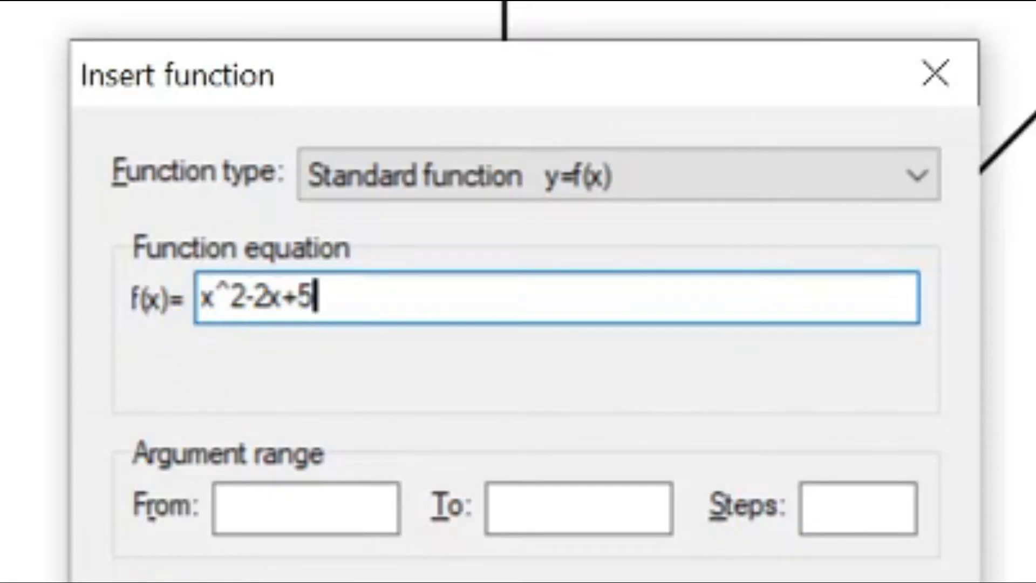
pyautogui.moveTo(217, 295); pyautogui.dragTo(231, 295)
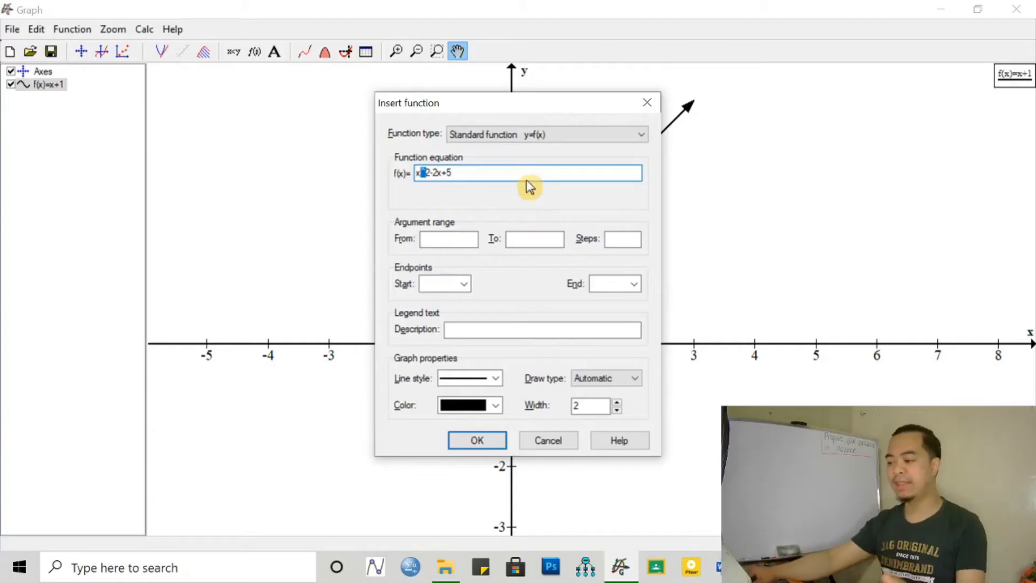
pyautogui.hotkey('alt', 'Tab')
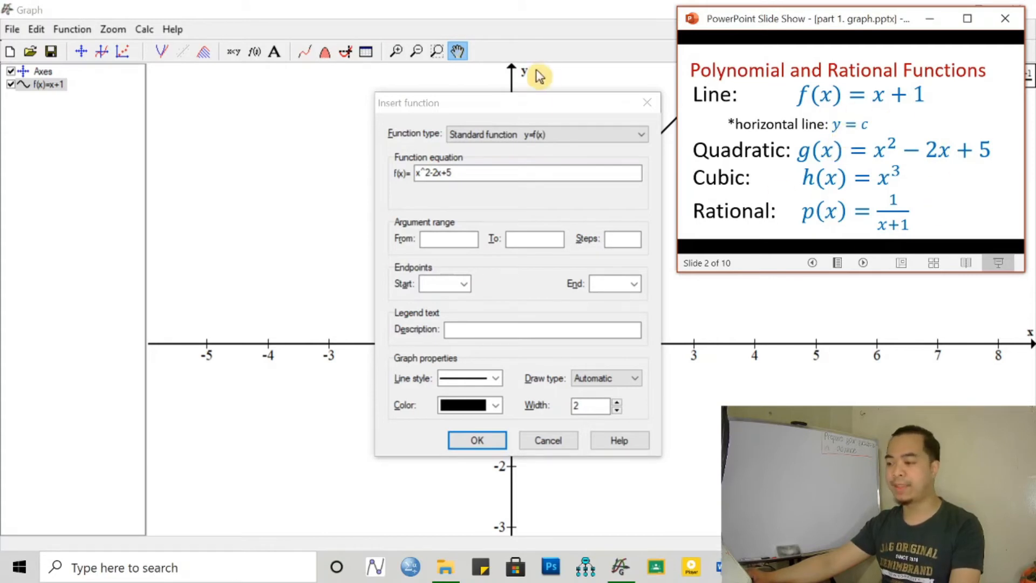
pyautogui.click(539, 111)
pyautogui.click(464, 173)
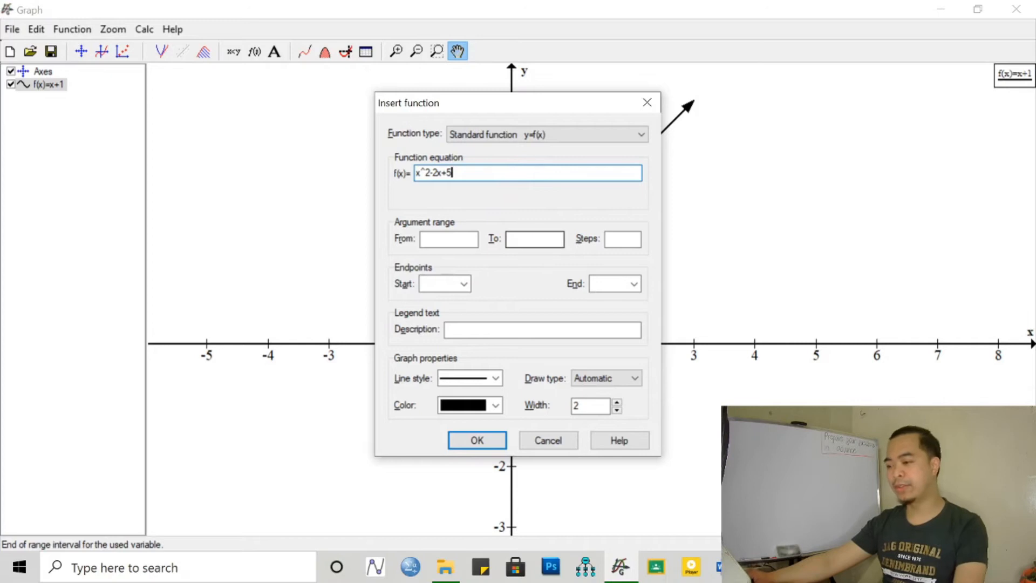
pyautogui.click(478, 446)
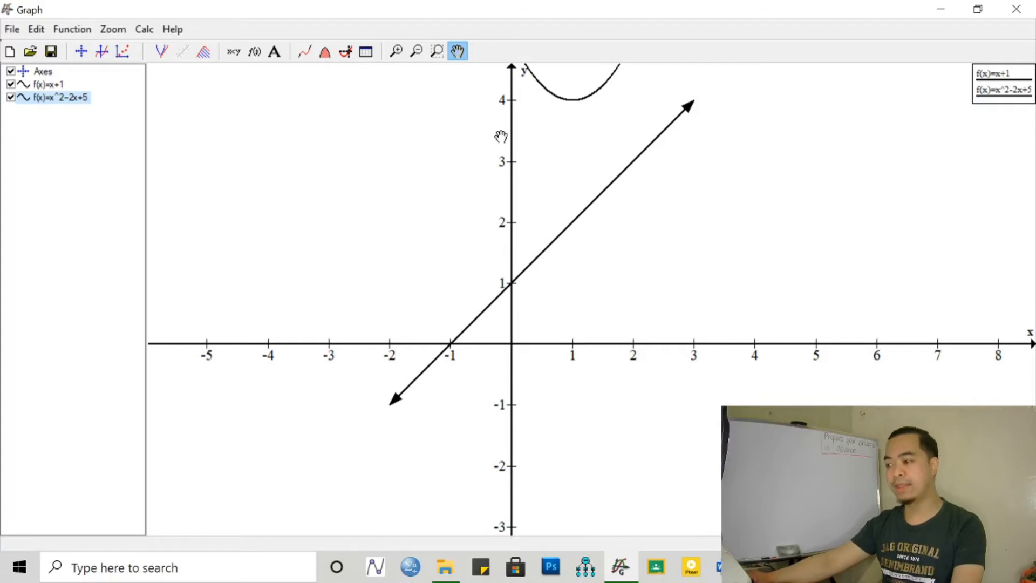
# - Edit the quadratic function x^2-2x+5 and set its argument range from -0.2 to 2.5
pyautogui.moveTo(474, 86); pyautogui.dragTo(552, 220)
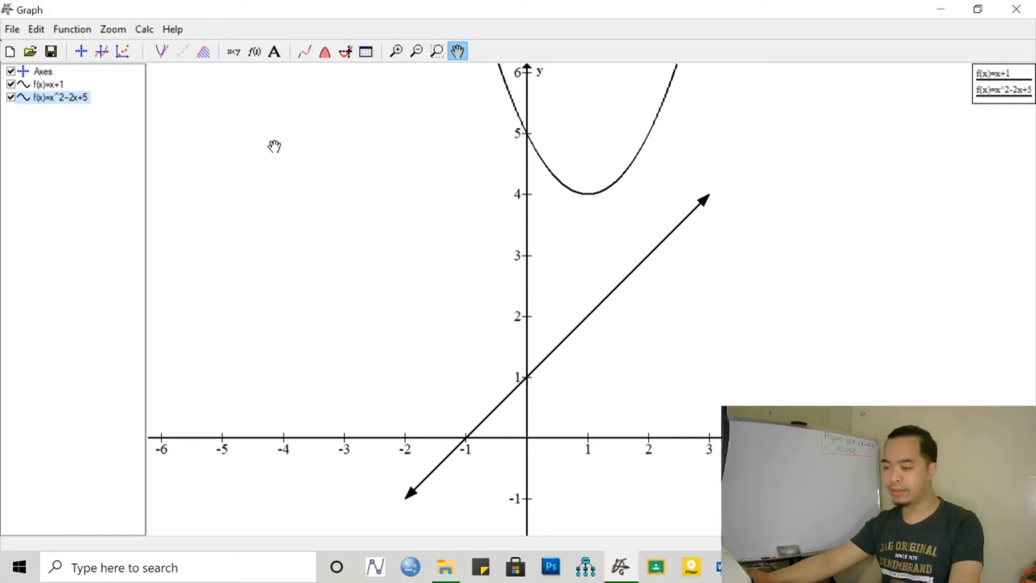
pyautogui.click(61, 97)
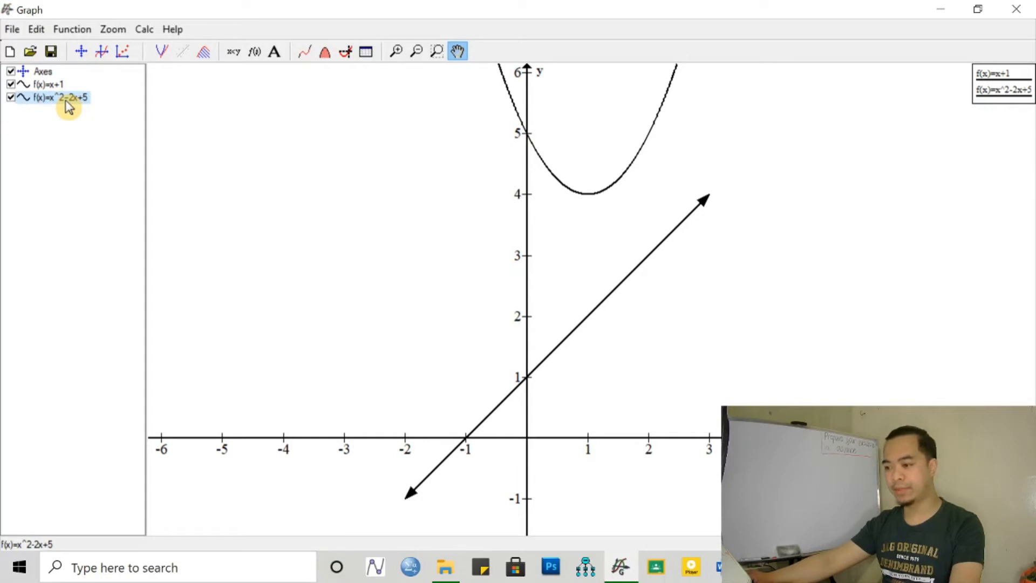
pyautogui.doubleClick(68, 106)
pyautogui.moveTo(478, 113); pyautogui.dragTo(838, 109)
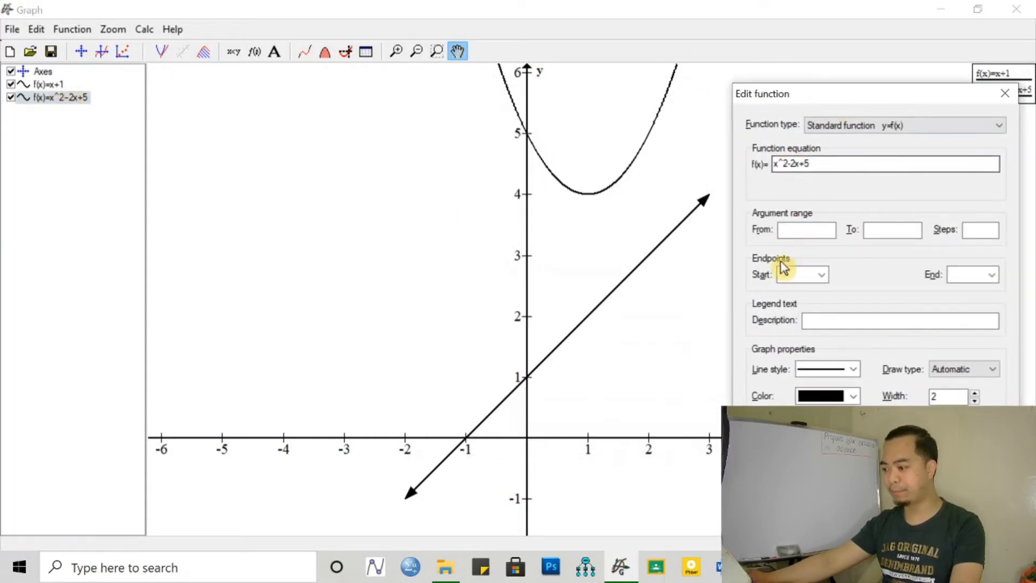
pyautogui.click(804, 232)
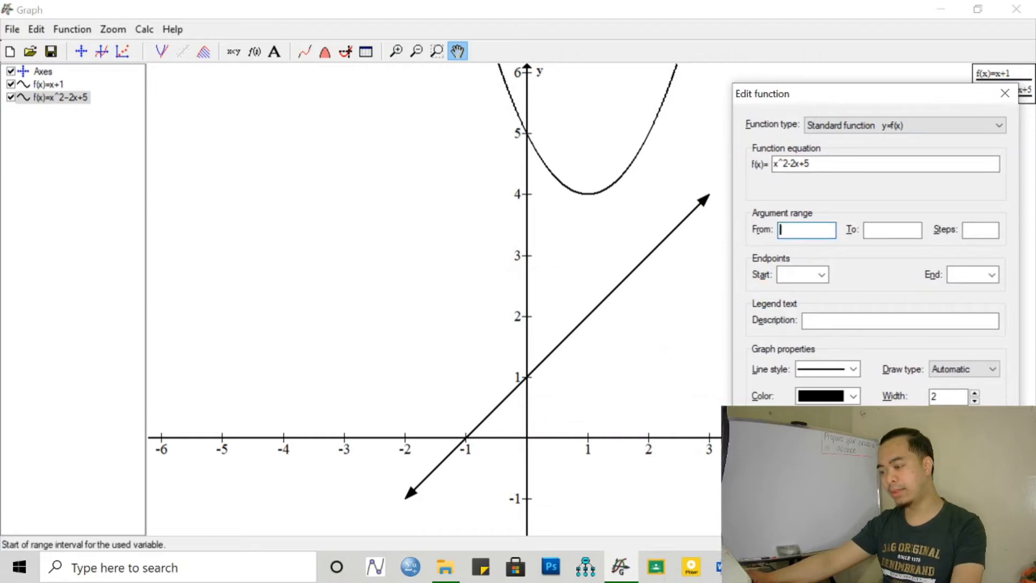
pyautogui.write('-0')
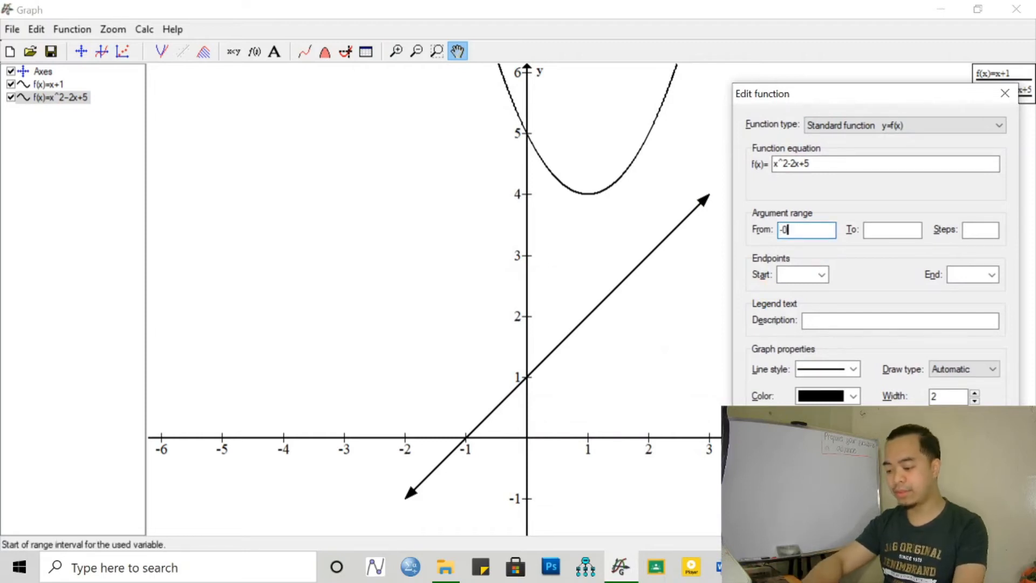
pyautogui.write('.')
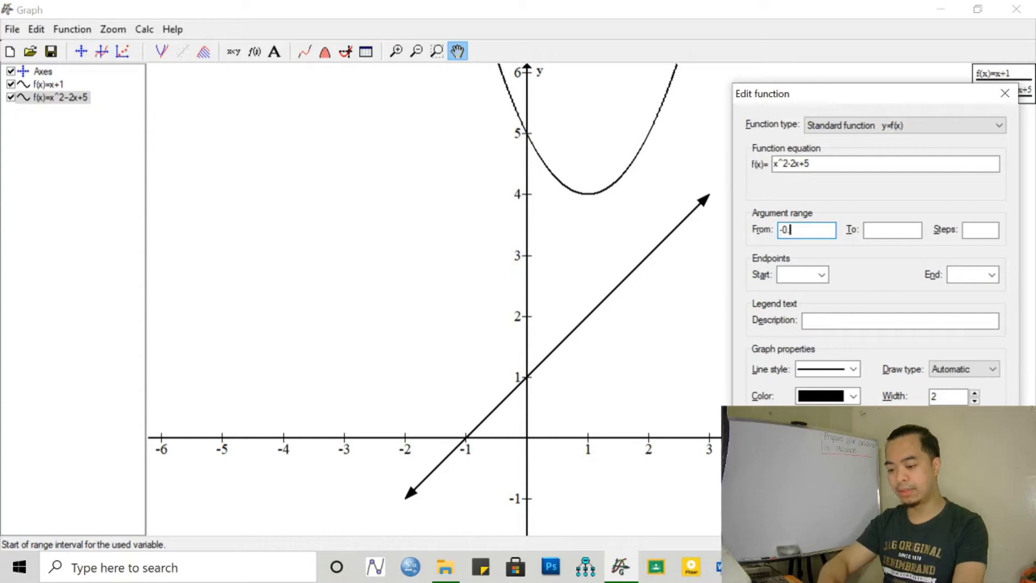
pyautogui.write('2')
pyautogui.press('Tab')
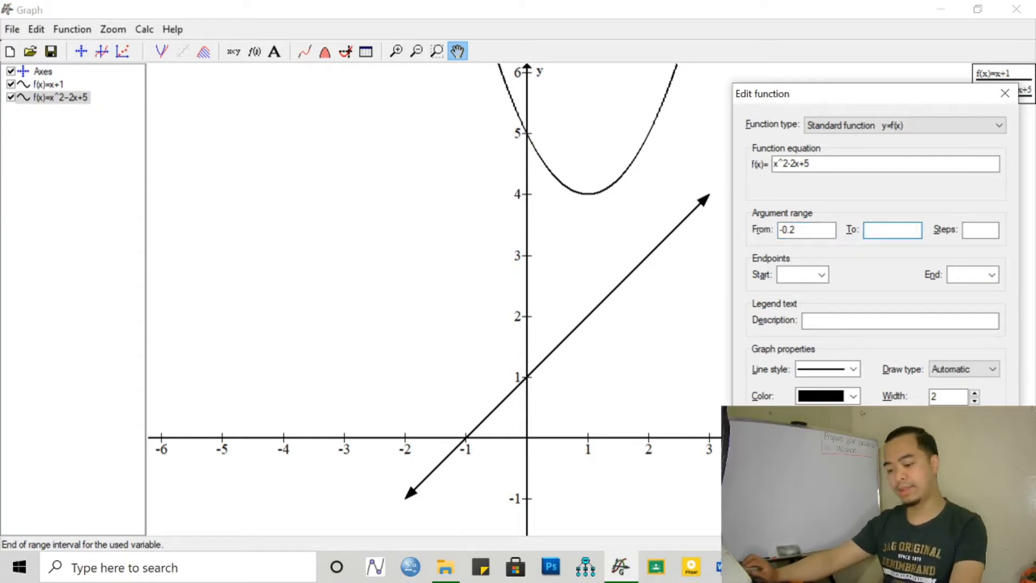
pyautogui.write('2.5')
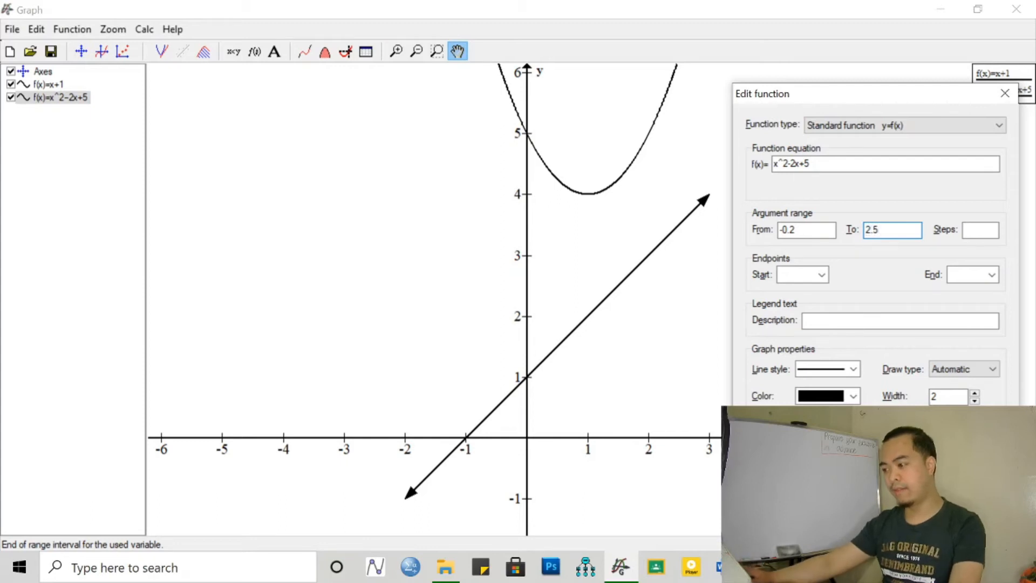
# - Set both the start and end endpoint markers of the quadratic function to arrows
pyautogui.click(821, 276)
pyautogui.click(808, 330)
pyautogui.click(992, 275)
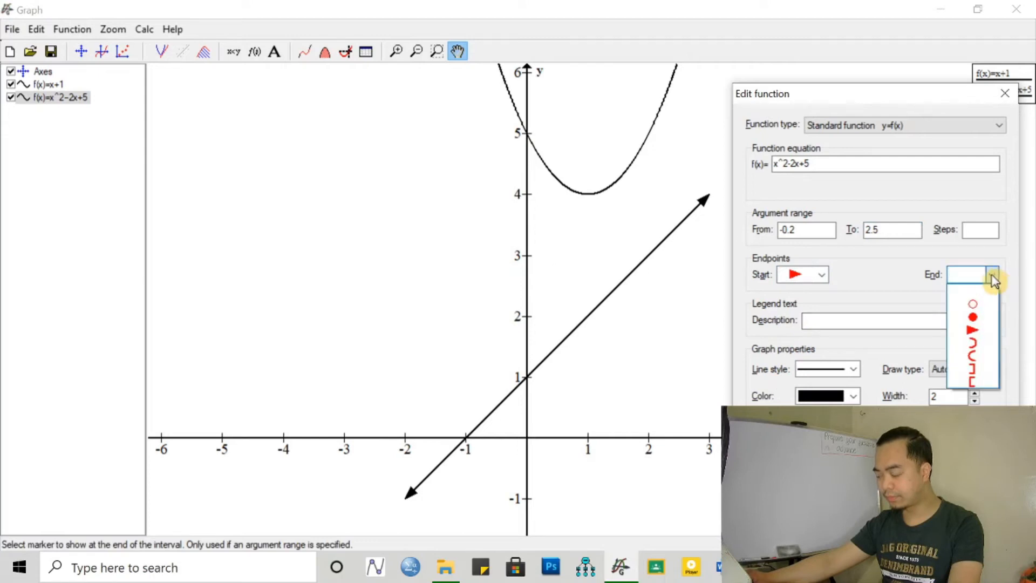
pyautogui.click(977, 339)
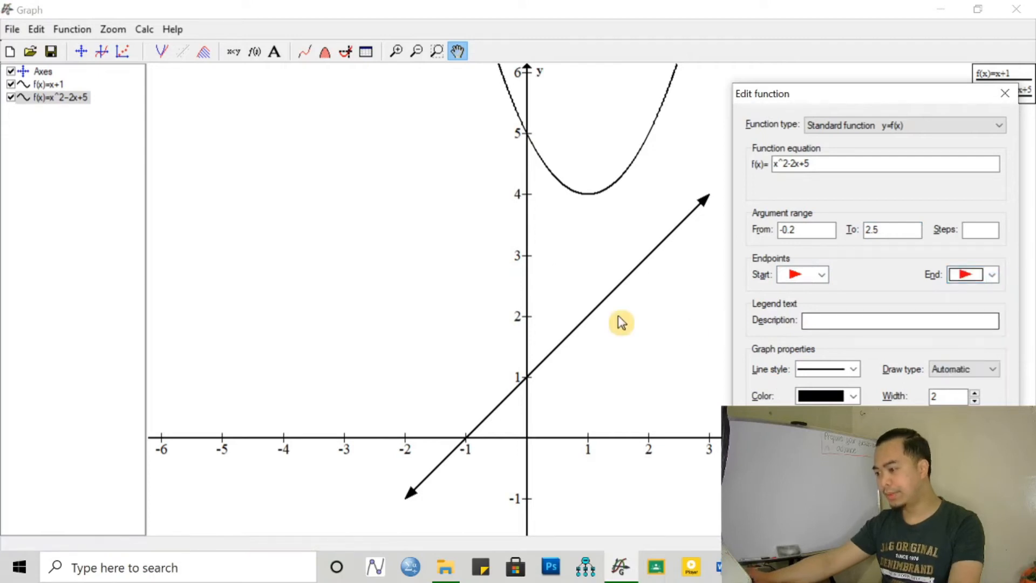
# - Set the quadratic's color to red and its legend description to g(x), and apply the changes
pyautogui.click(853, 397)
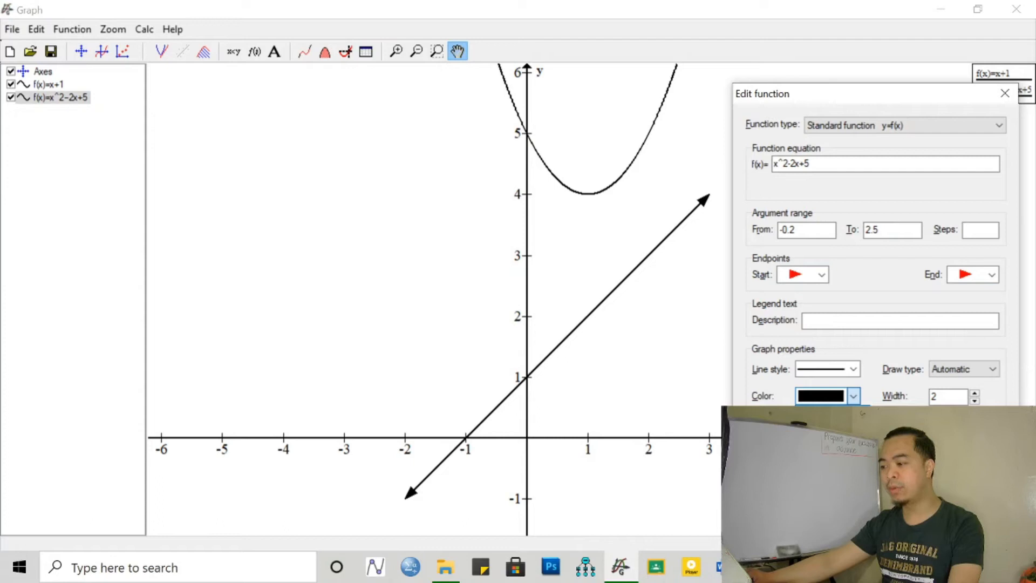
pyautogui.click(809, 432)
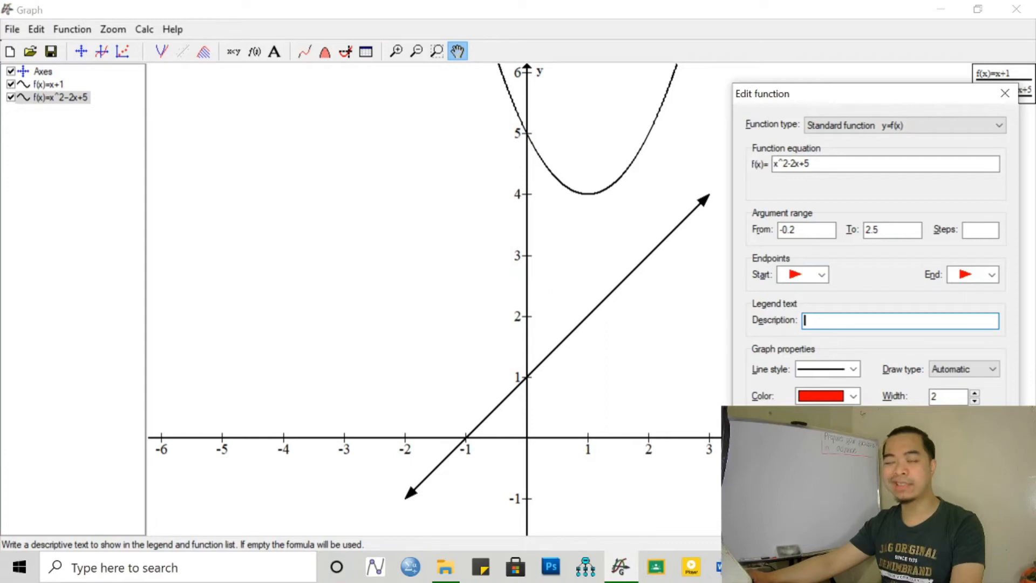
pyautogui.write('g(x)')
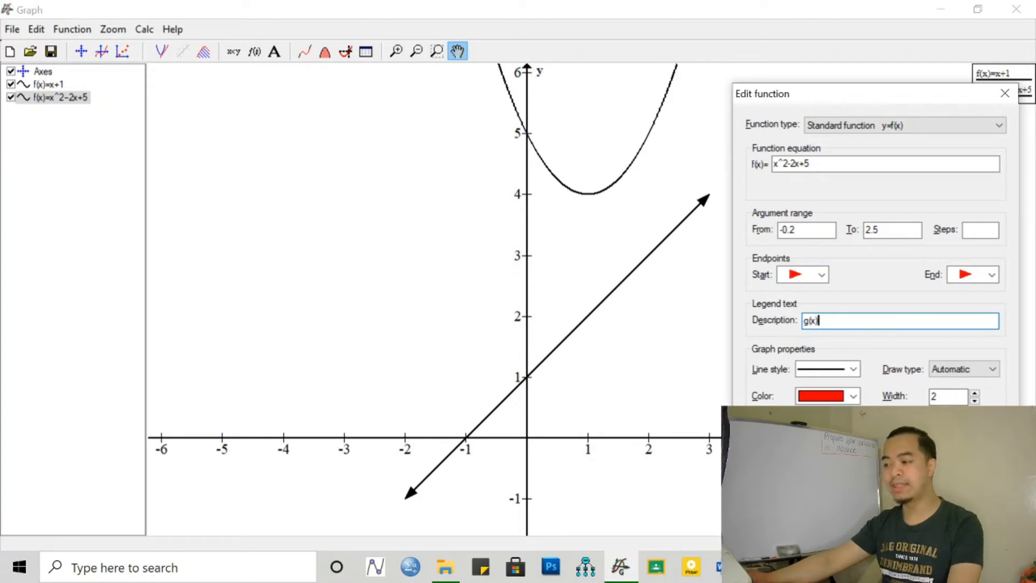
pyautogui.press('Return')
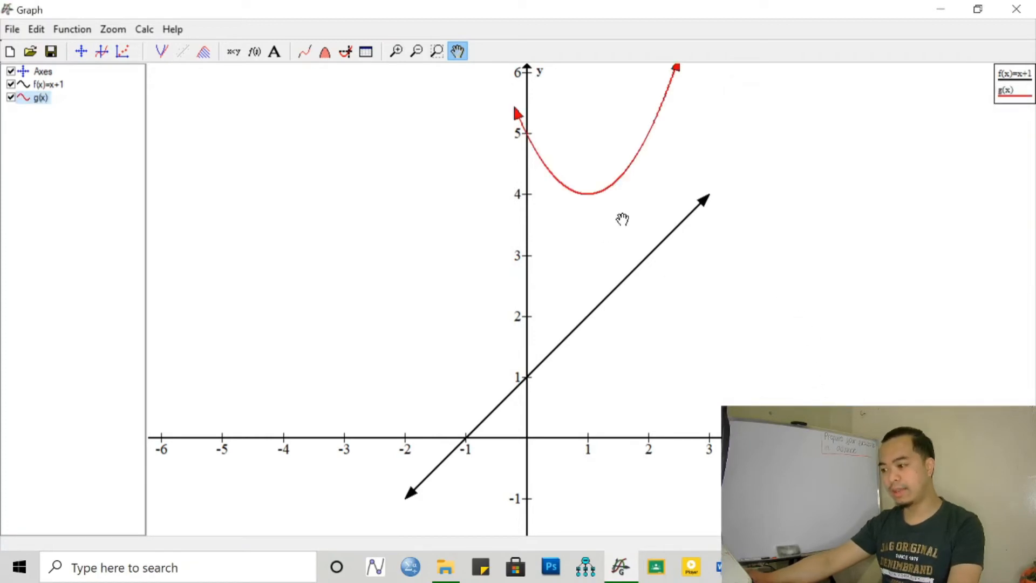
pyautogui.moveTo(646, 234); pyautogui.dragTo(636, 252)
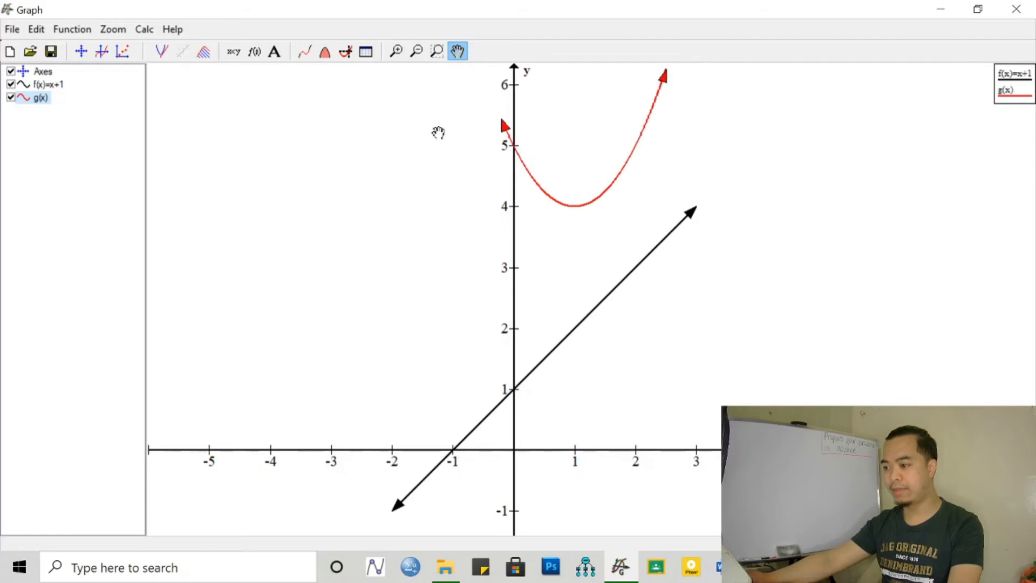
pyautogui.click(422, 51)
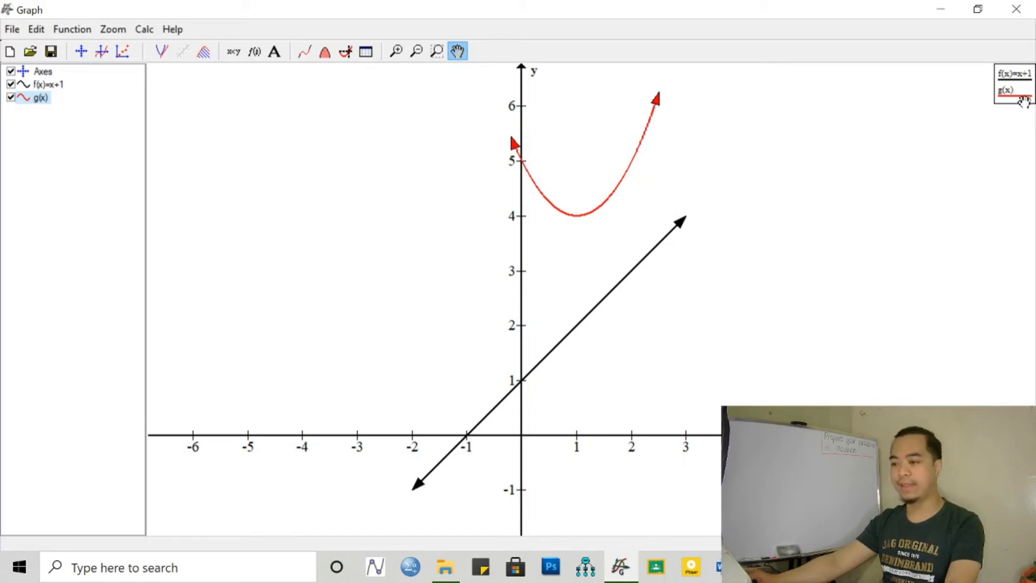
# - Insert the cubic function x^3 as a new standard function, following the equation on the PowerPoint slide
pyautogui.hotkey('alt', 'Tab')
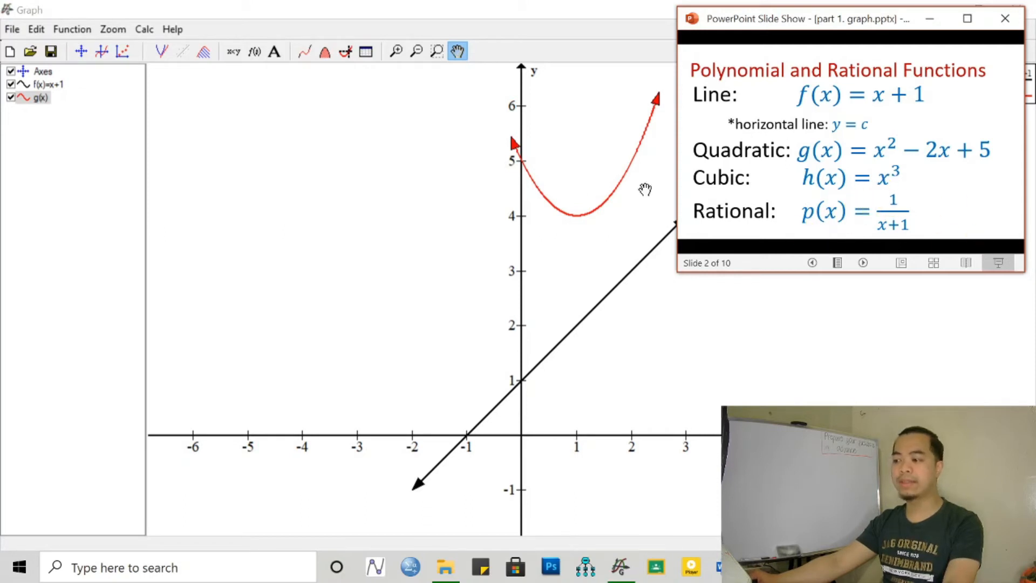
pyautogui.hotkey('alt', 'Tab')
pyautogui.click(101, 52)
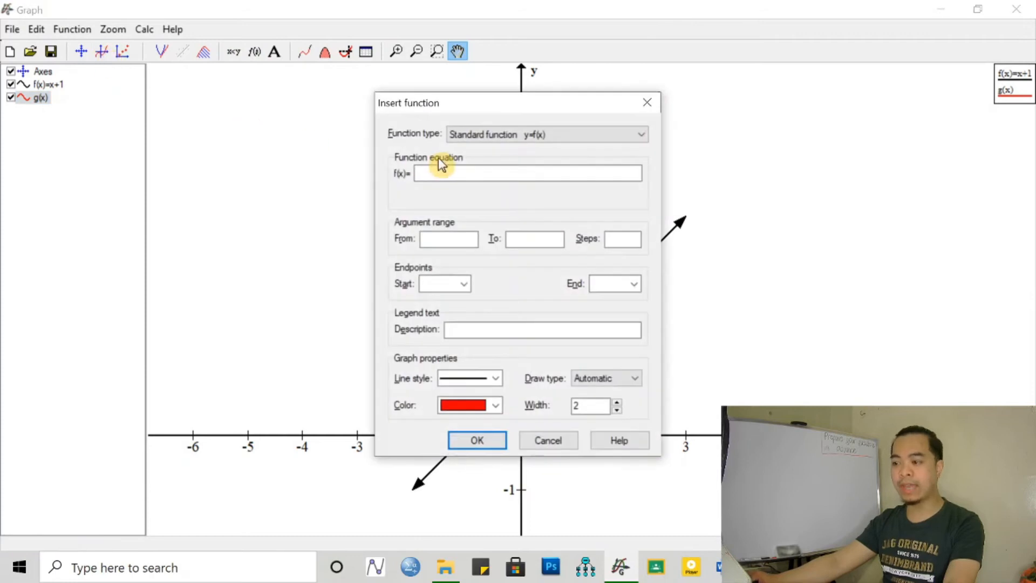
pyautogui.write('x^8')
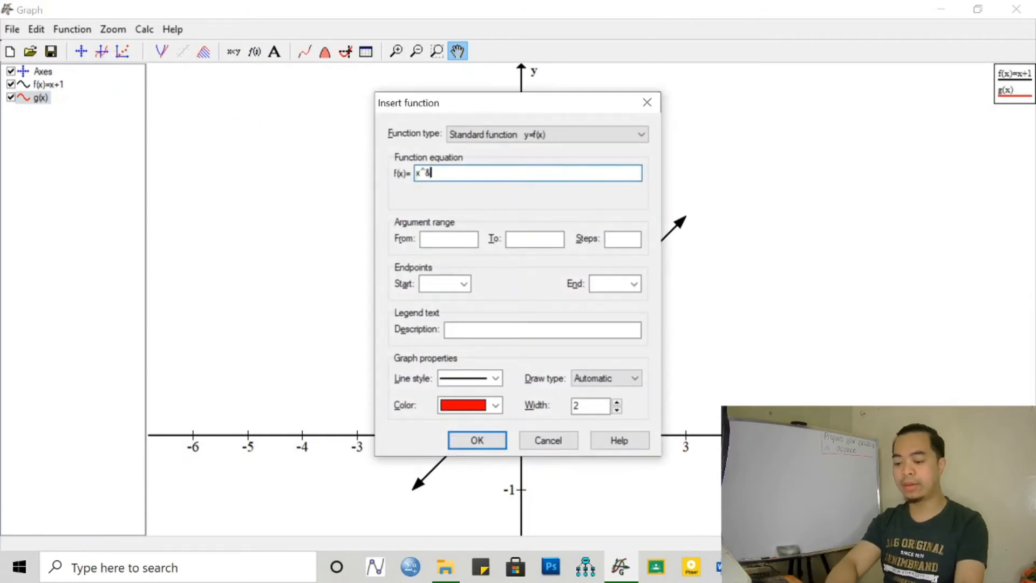
pyautogui.write('3')
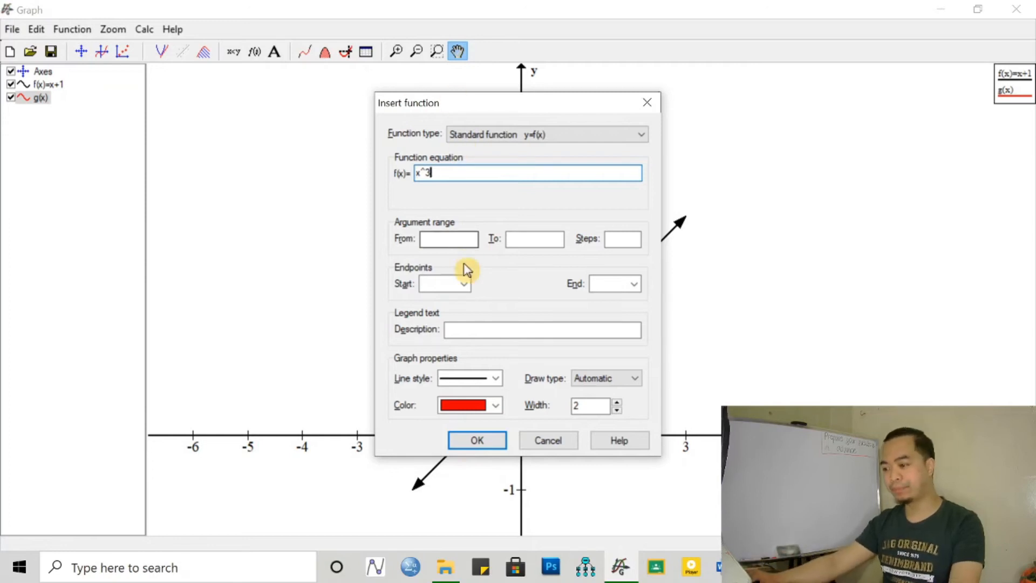
pyautogui.click(473, 441)
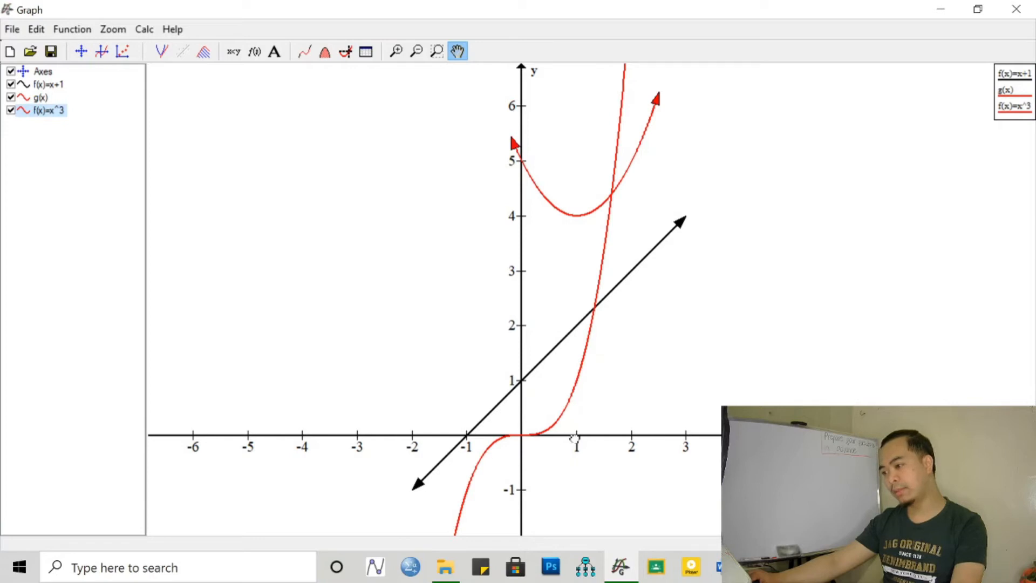
# - Edit the cubic function x^3 and set its argument range from -1 to 1.5
pyautogui.moveTo(574, 437); pyautogui.dragTo(581, 435)
pyautogui.click(42, 111)
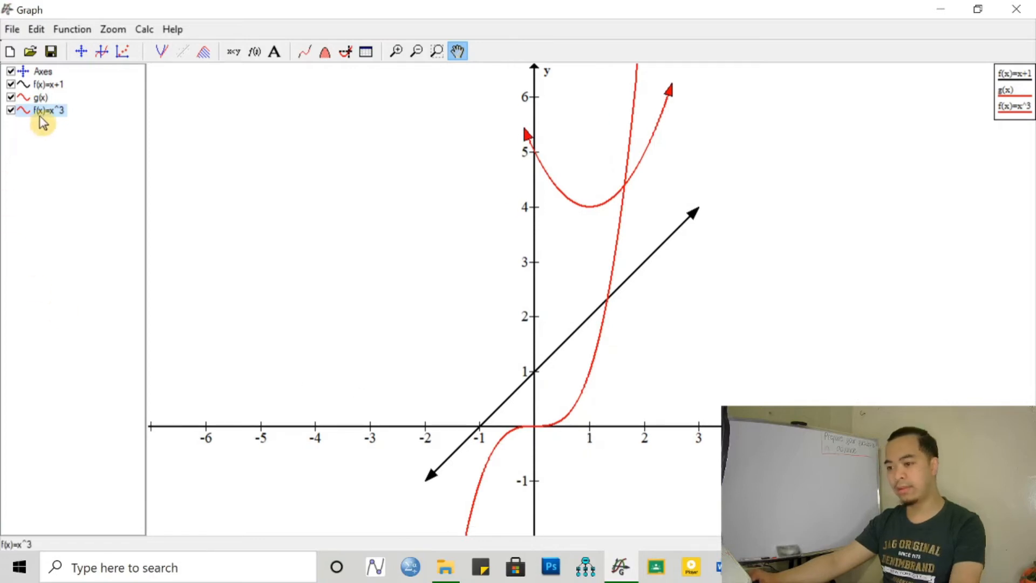
pyautogui.doubleClick(46, 116)
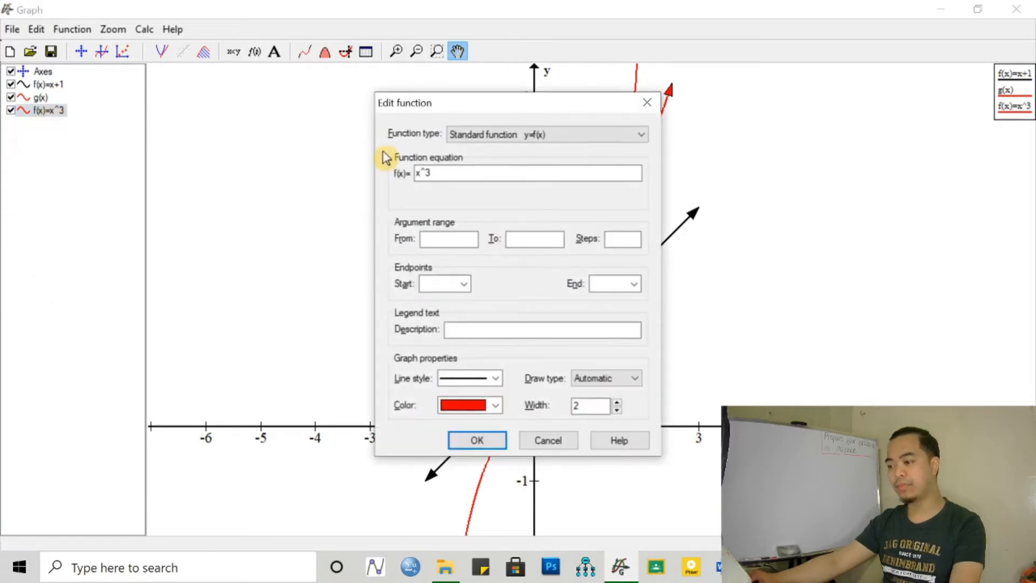
pyautogui.moveTo(487, 109); pyautogui.dragTo(855, 109)
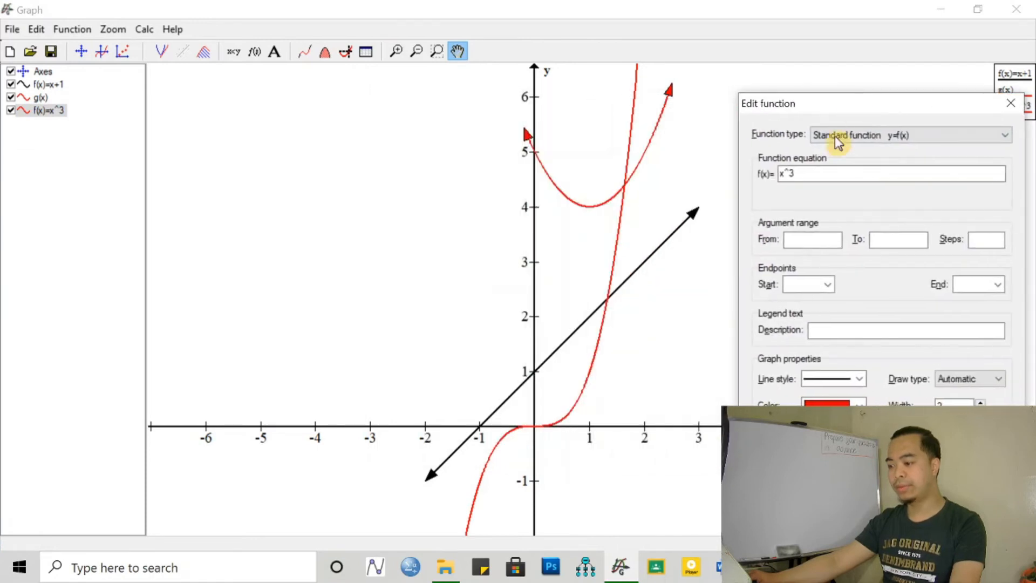
pyautogui.press('Tab')
pyautogui.press('Tab')
pyautogui.write('-1')
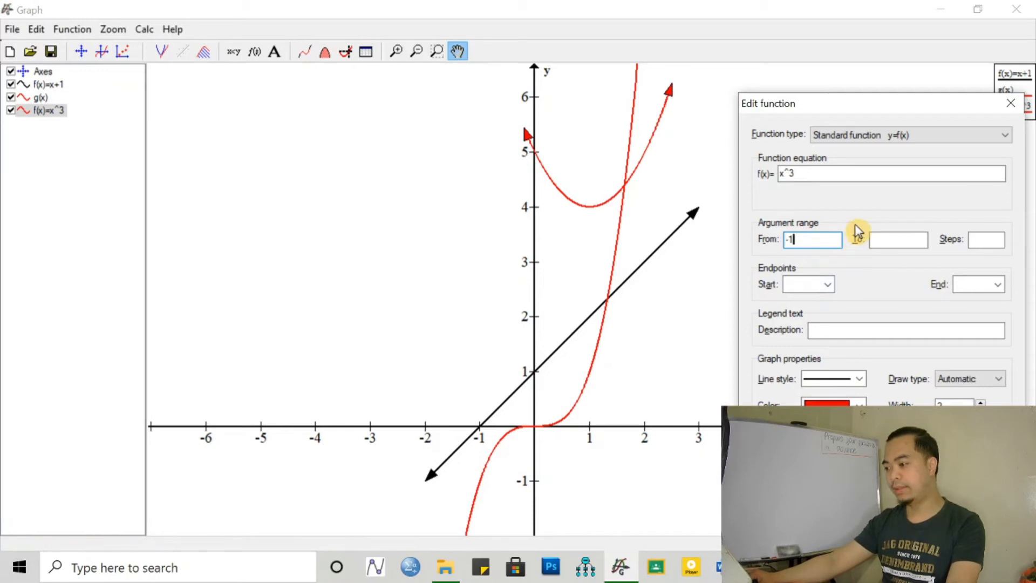
pyautogui.click(883, 239)
pyautogui.write('1.5')
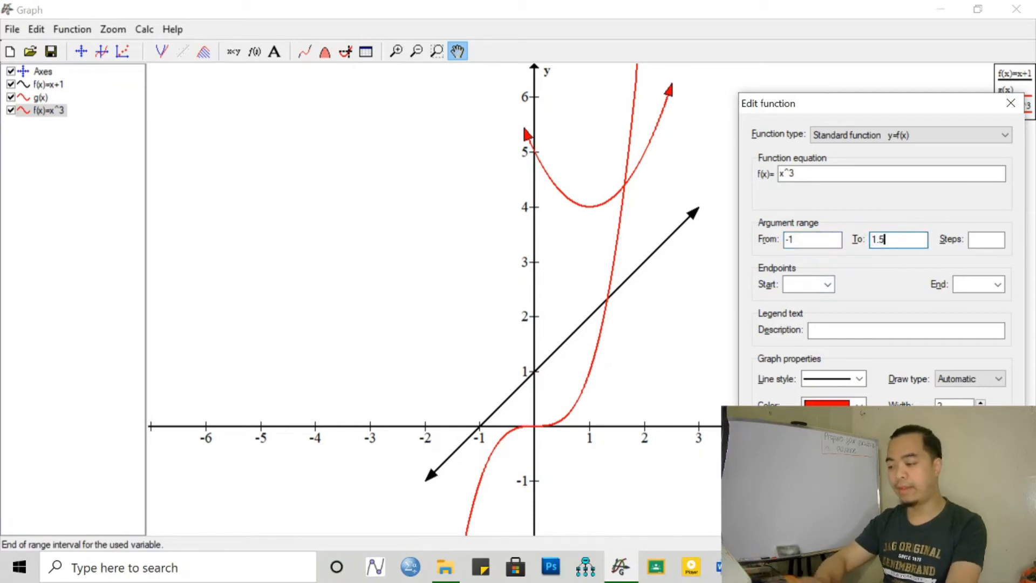
# - Set both endpoint markers of the cubic to arrows and its color to blue, and apply the changes
pyautogui.click(827, 284)
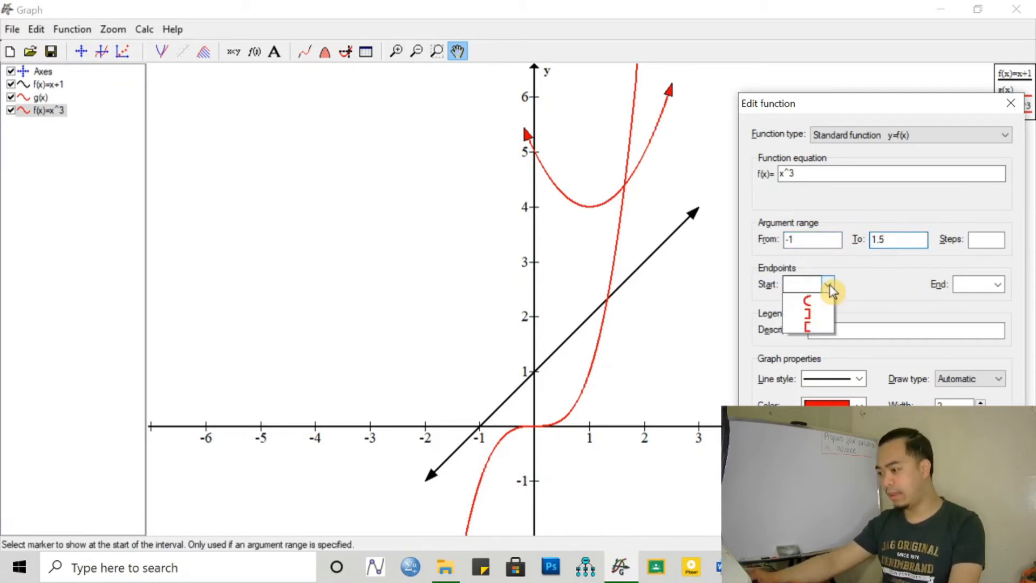
pyautogui.click(808, 339)
pyautogui.click(997, 284)
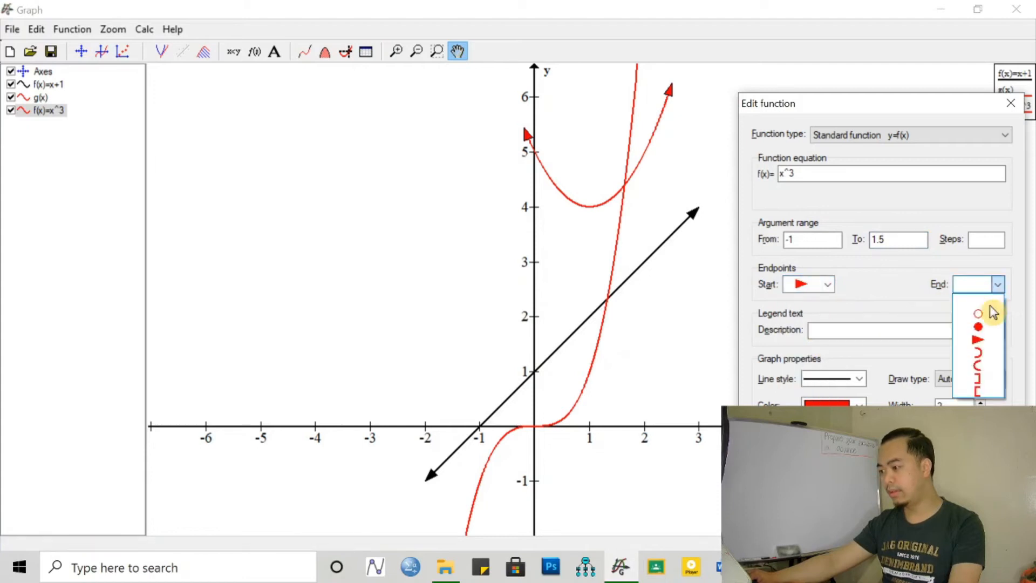
pyautogui.click(986, 340)
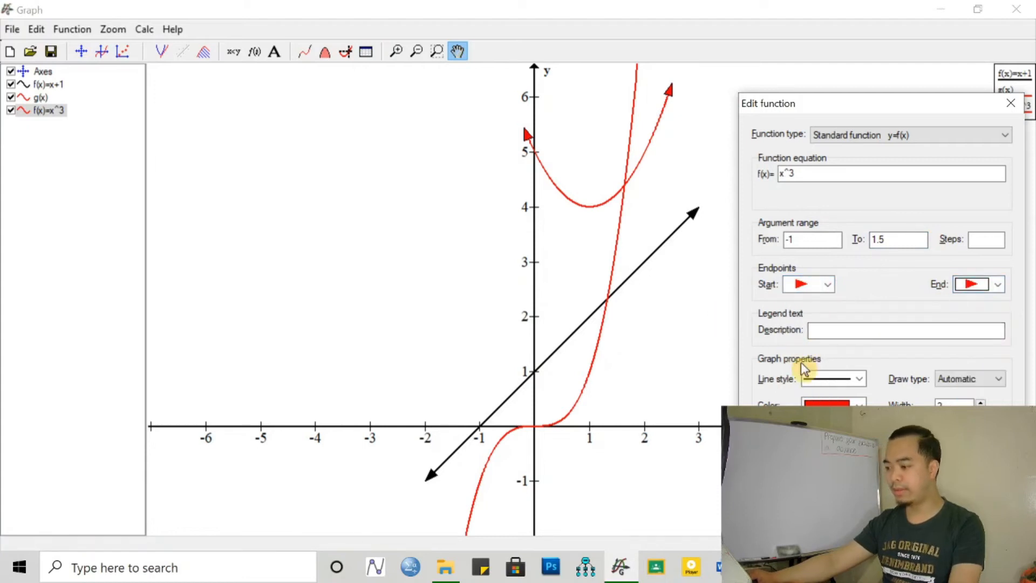
pyautogui.click(860, 404)
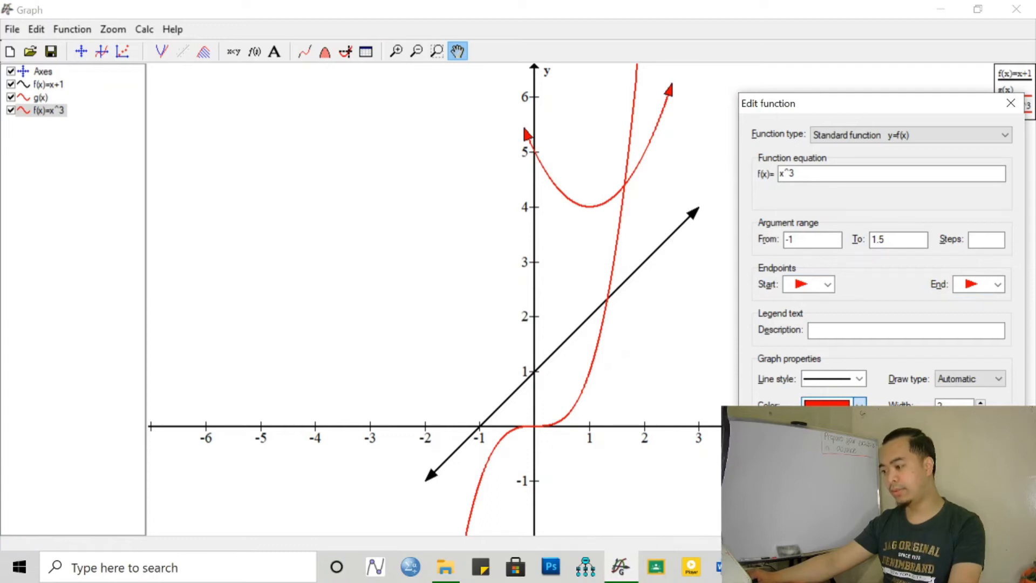
pyautogui.click(833, 458)
pyautogui.click(857, 438)
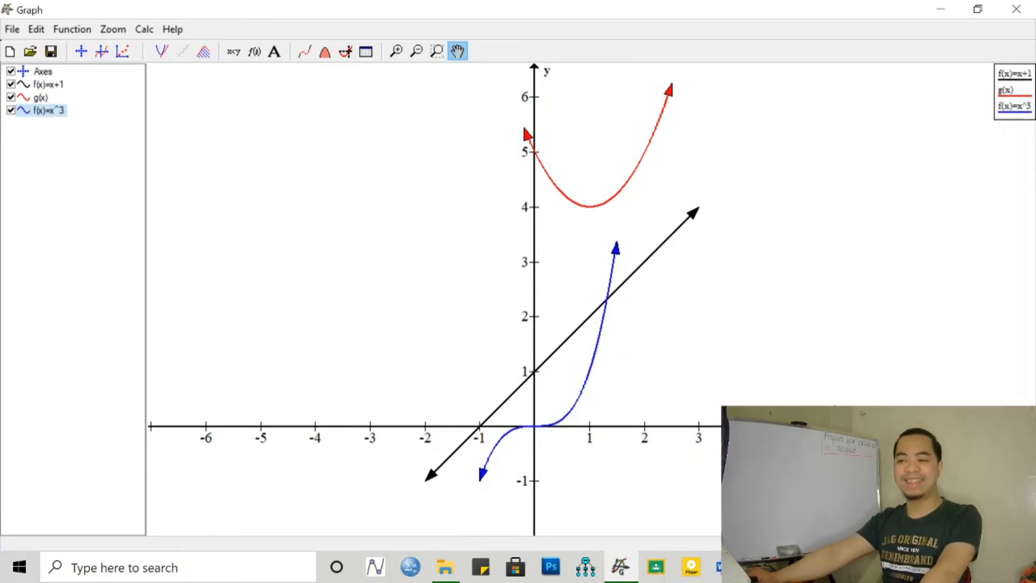
# - Check the rational equation on the PowerPoint slide and insert 1/(x+1) as a new standard function in Graph
pyautogui.hotkey('alt', 'Tab')
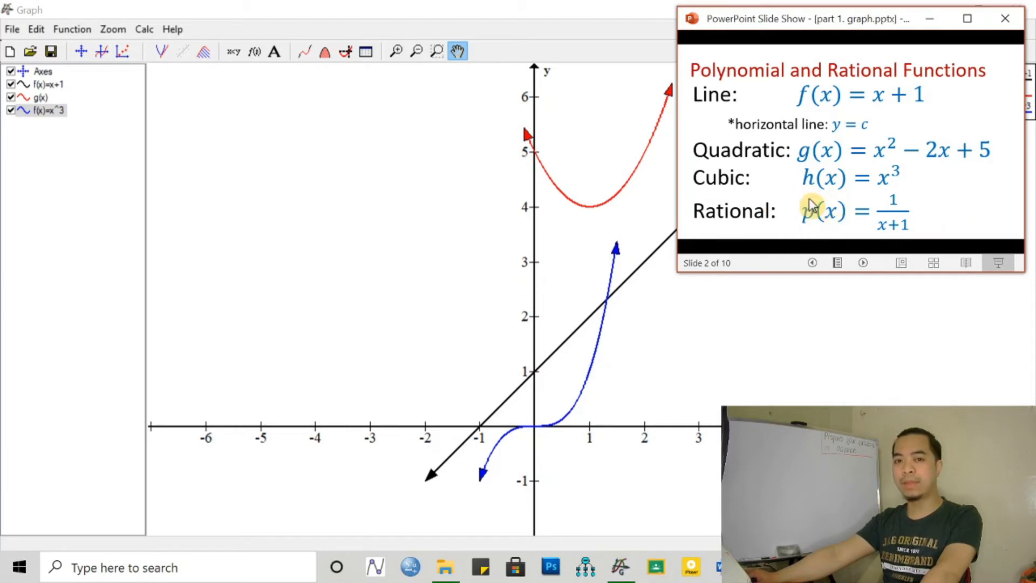
pyautogui.click(99, 54)
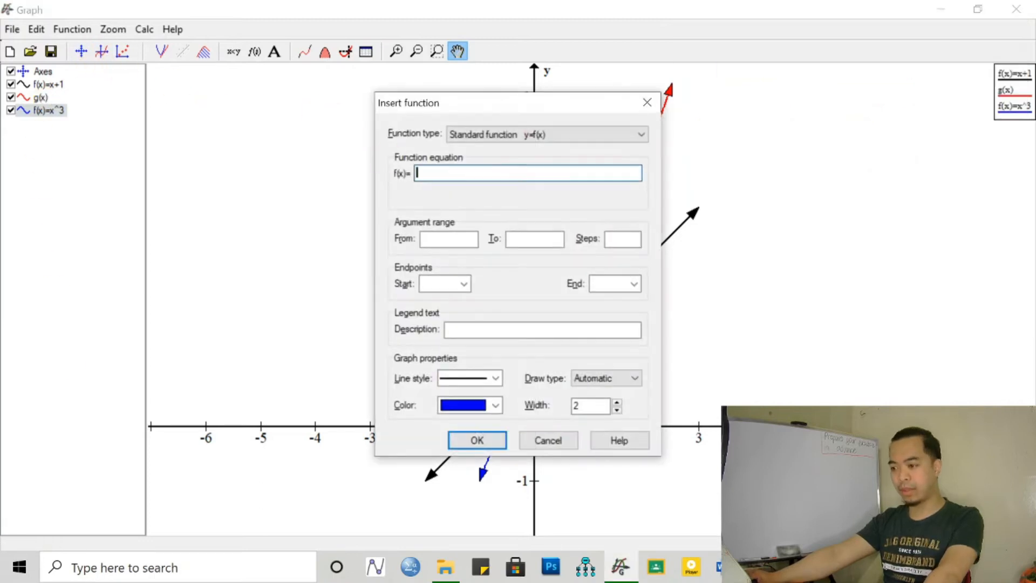
pyautogui.write('1')
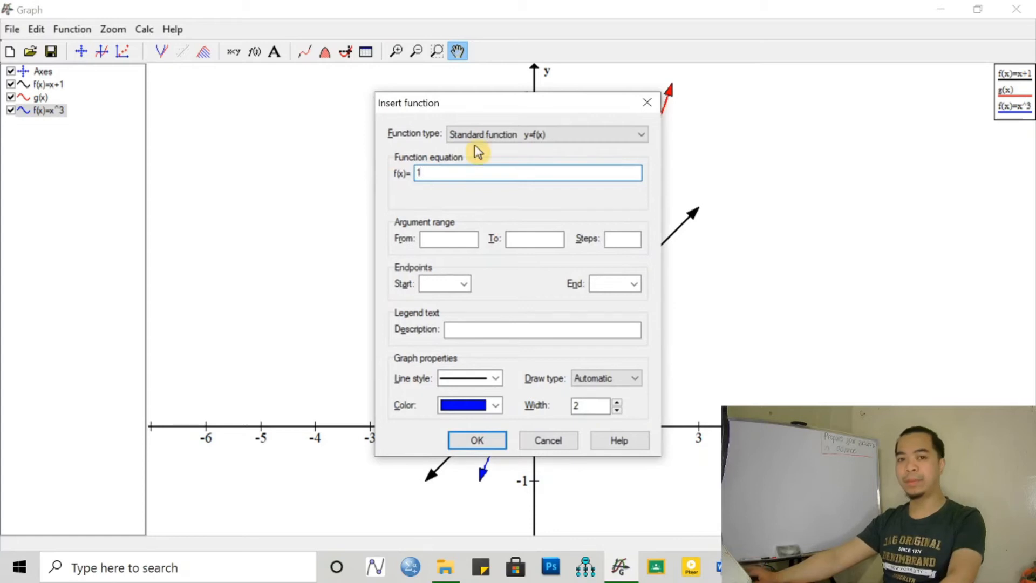
pyautogui.write('/')
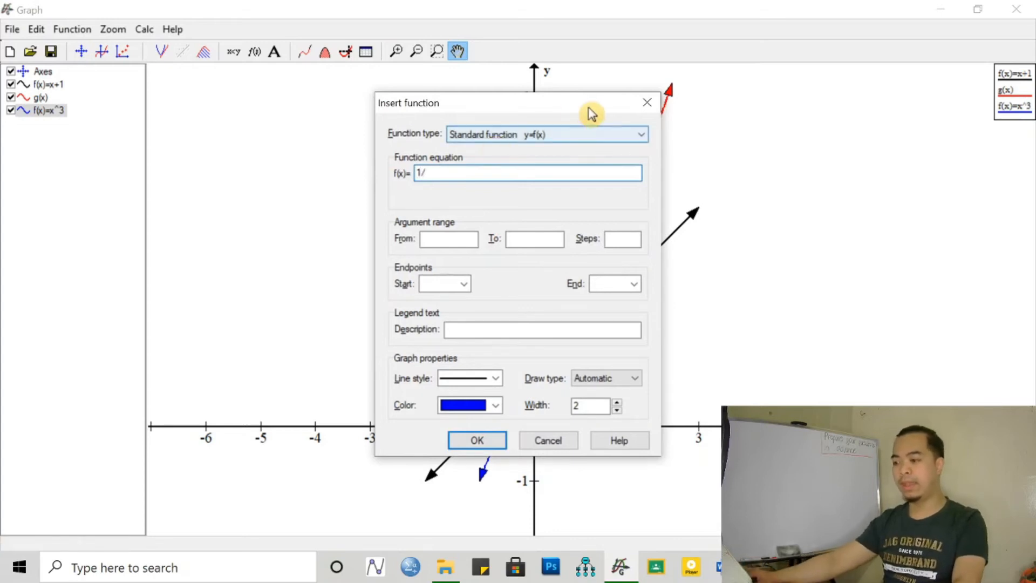
pyautogui.write('(x+1')
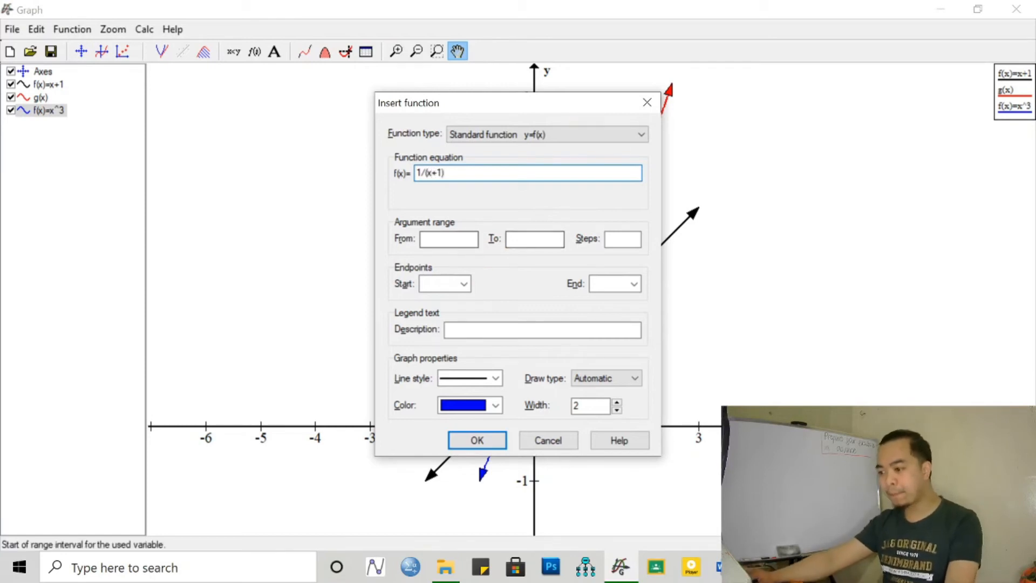
pyautogui.click(469, 440)
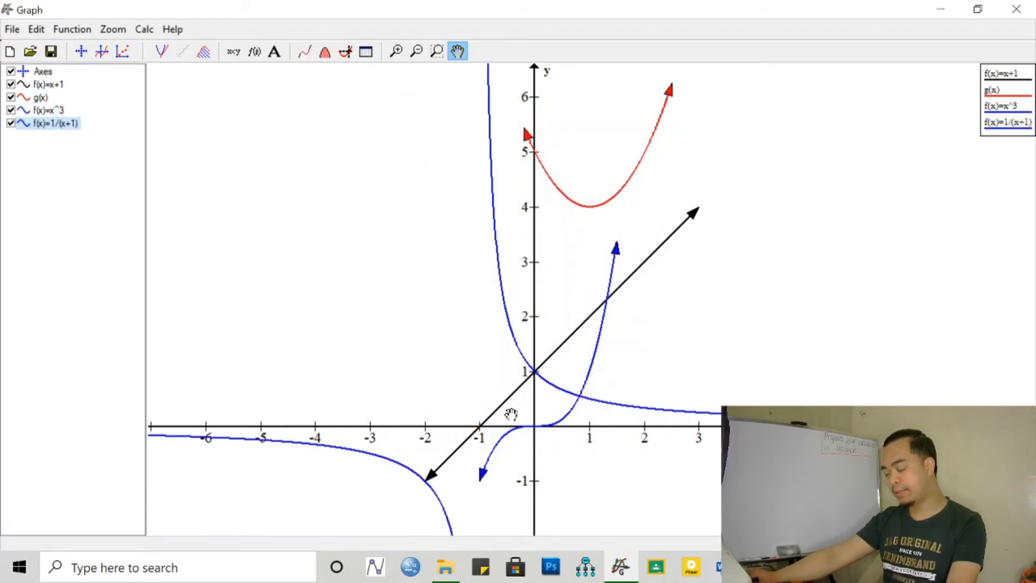
# - Edit the rational function 1/(x+1) and set its argument range from -6 to 6
pyautogui.moveTo(489, 411); pyautogui.dragTo(535, 379)
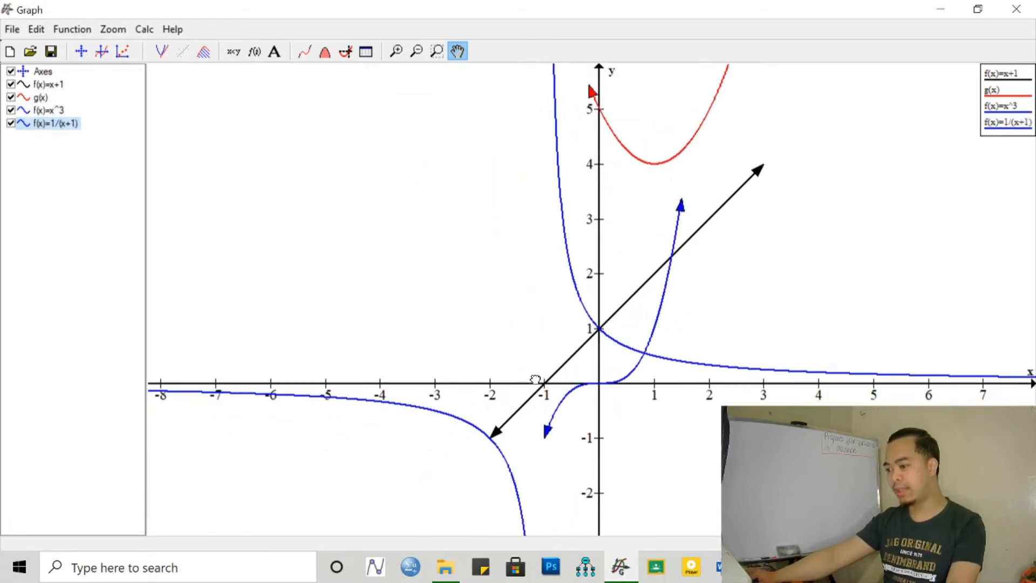
pyautogui.doubleClick(40, 125)
pyautogui.moveTo(463, 102); pyautogui.dragTo(784, 86)
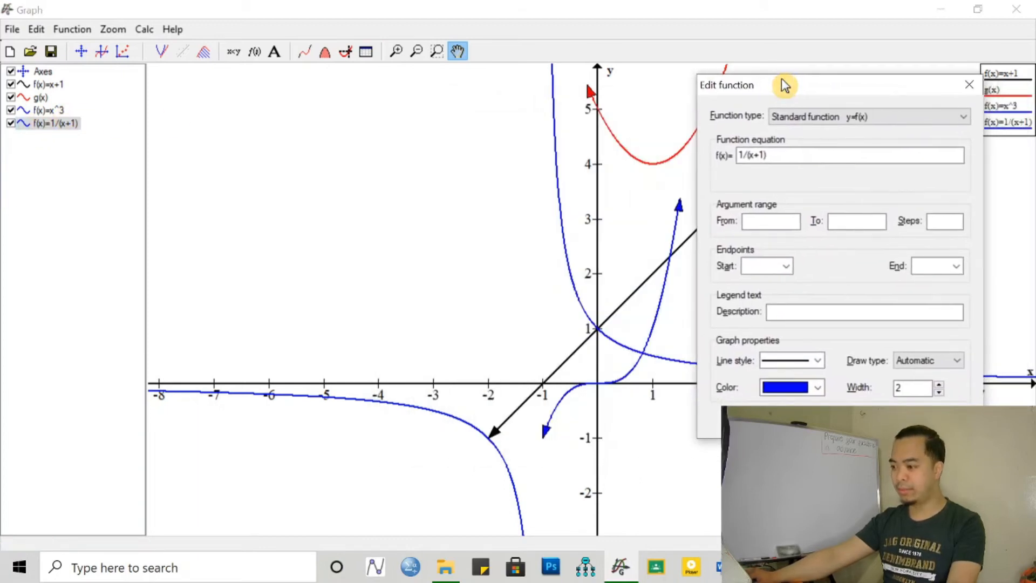
pyautogui.click(771, 221)
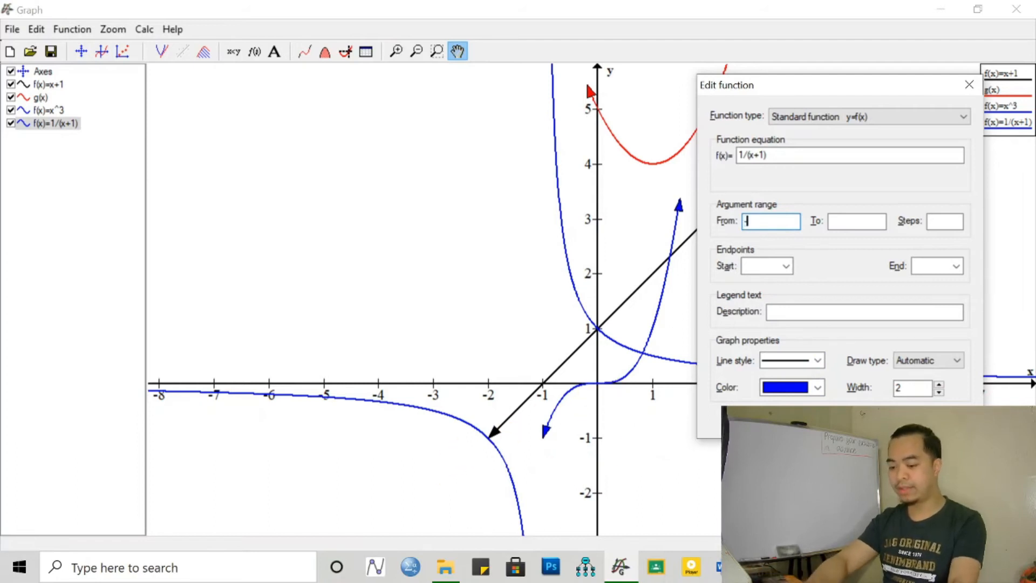
pyautogui.write('-6')
pyautogui.click(845, 222)
pyautogui.moveTo(839, 94); pyautogui.dragTo(425, 105)
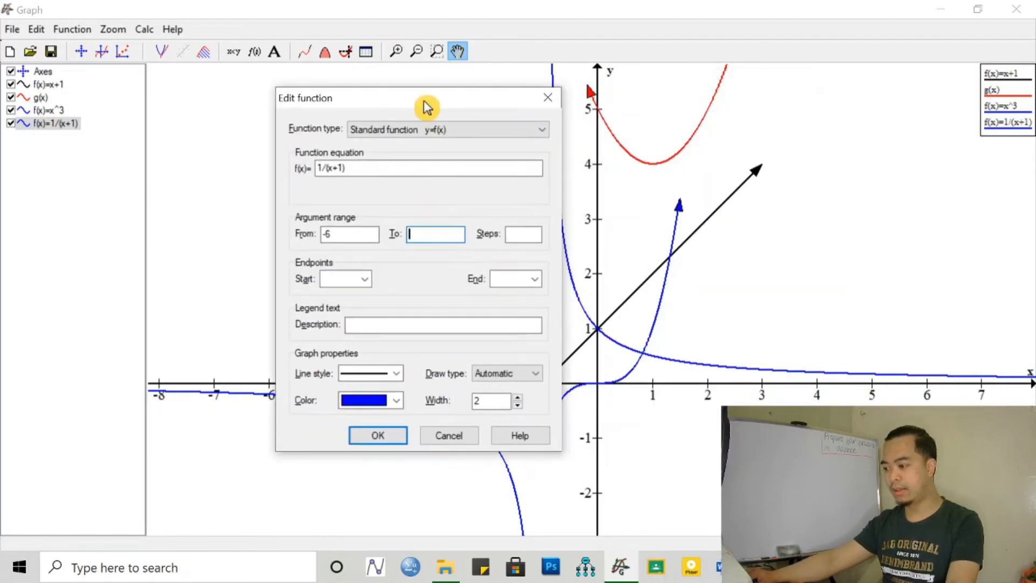
pyautogui.write('6')
# - Set both the start and end endpoint markers of the rational function to arrows
pyautogui.click(363, 278)
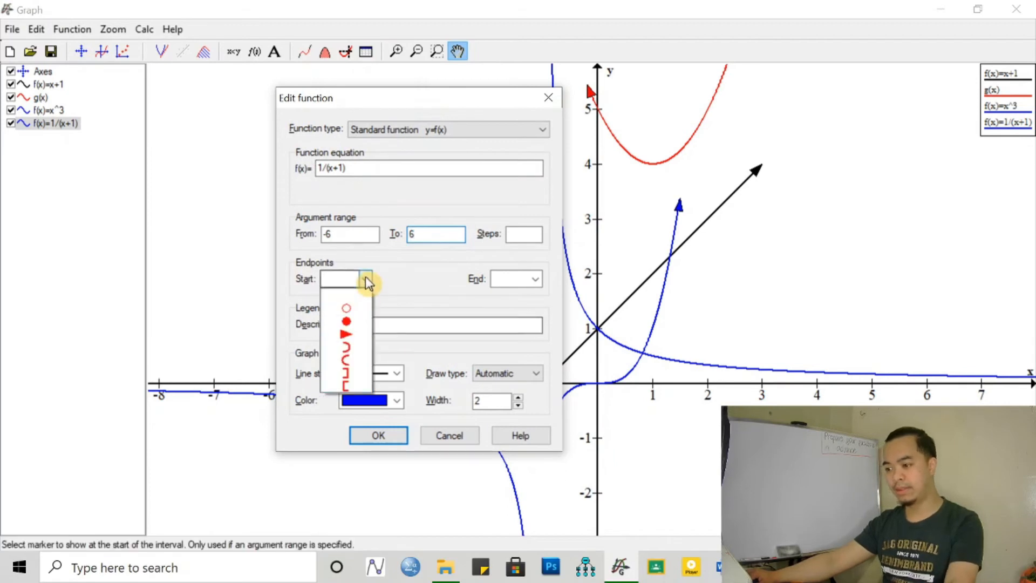
pyautogui.click(347, 329)
pyautogui.click(536, 279)
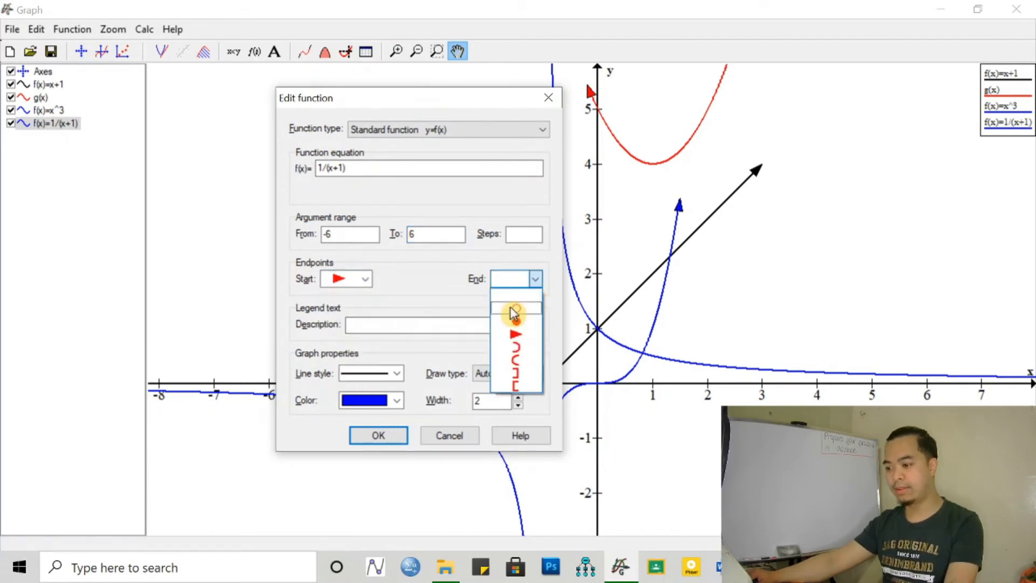
pyautogui.click(513, 331)
# - Set the rational function's color to magenta and apply the changes
pyautogui.click(396, 400)
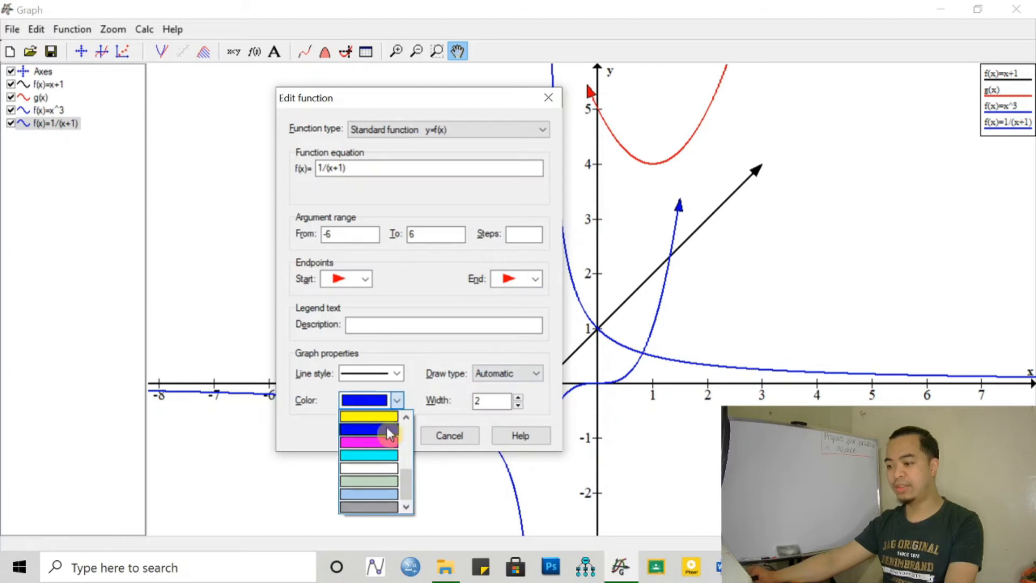
pyautogui.click(384, 442)
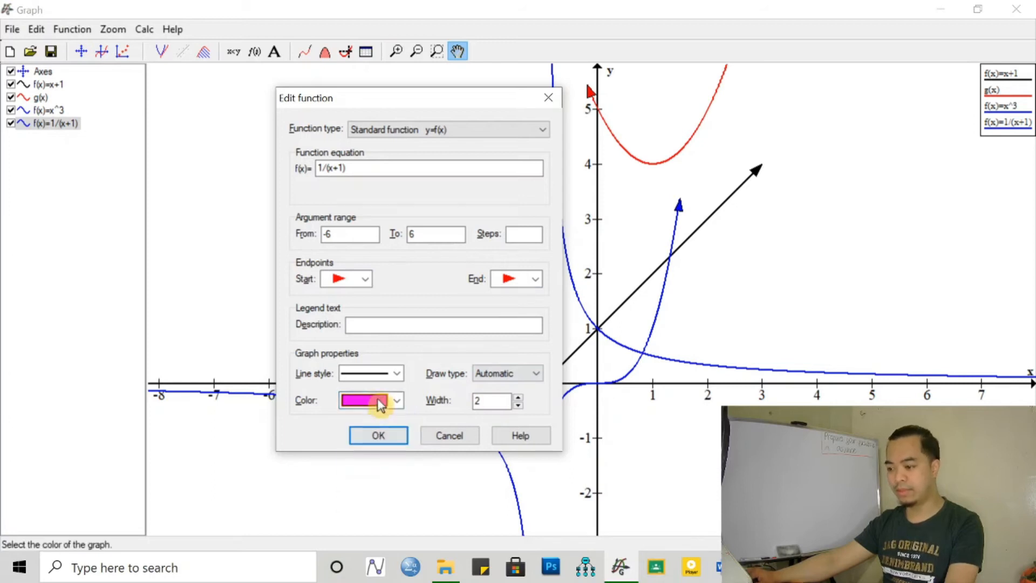
pyautogui.click(397, 400)
pyautogui.scroll(3, 398, 474)
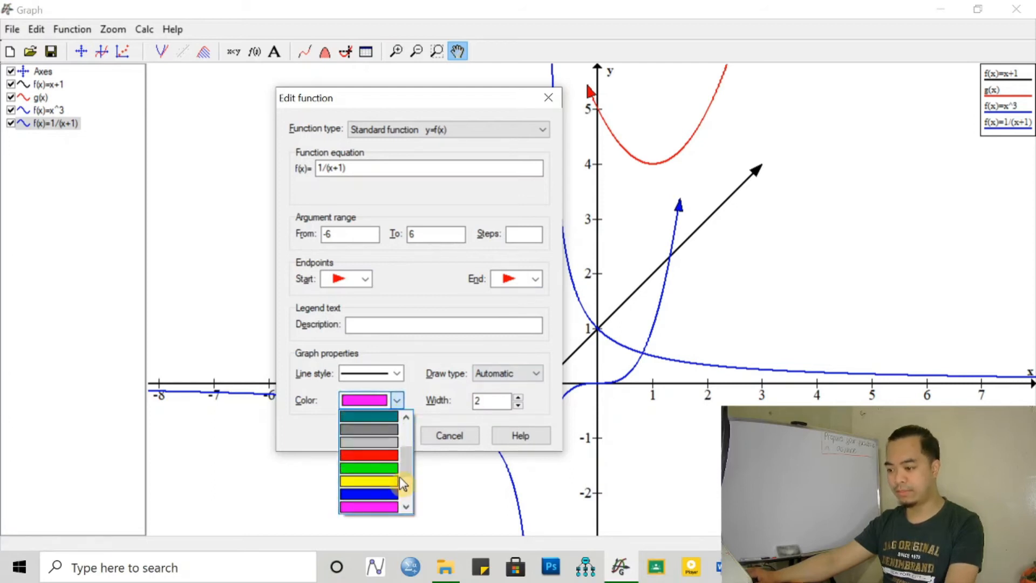
pyautogui.click(400, 481)
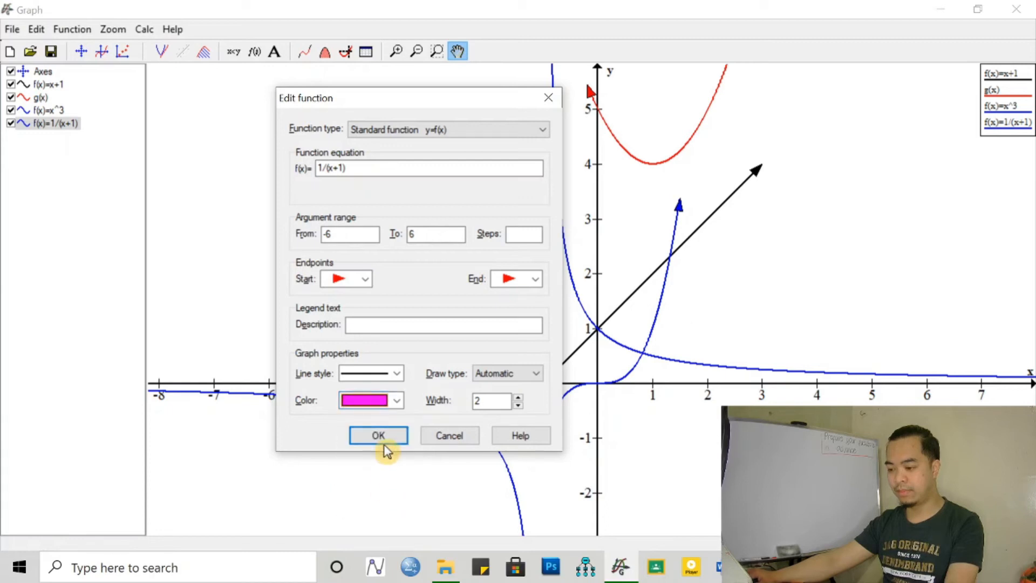
pyautogui.click(381, 438)
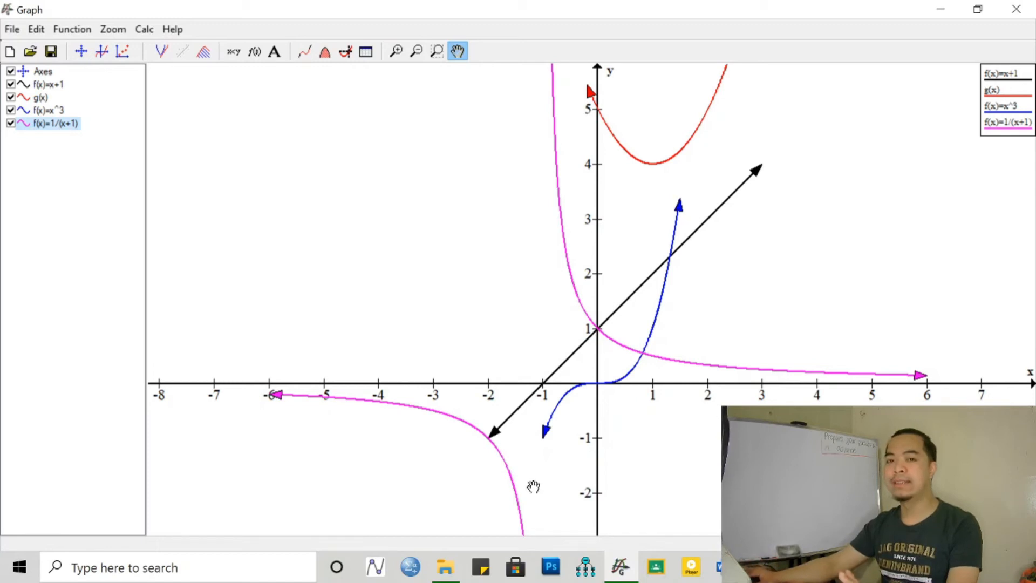
# - Edit the cubic function x^3 and set its legend description to h(x)
pyautogui.click(69, 122)
pyautogui.click(57, 114)
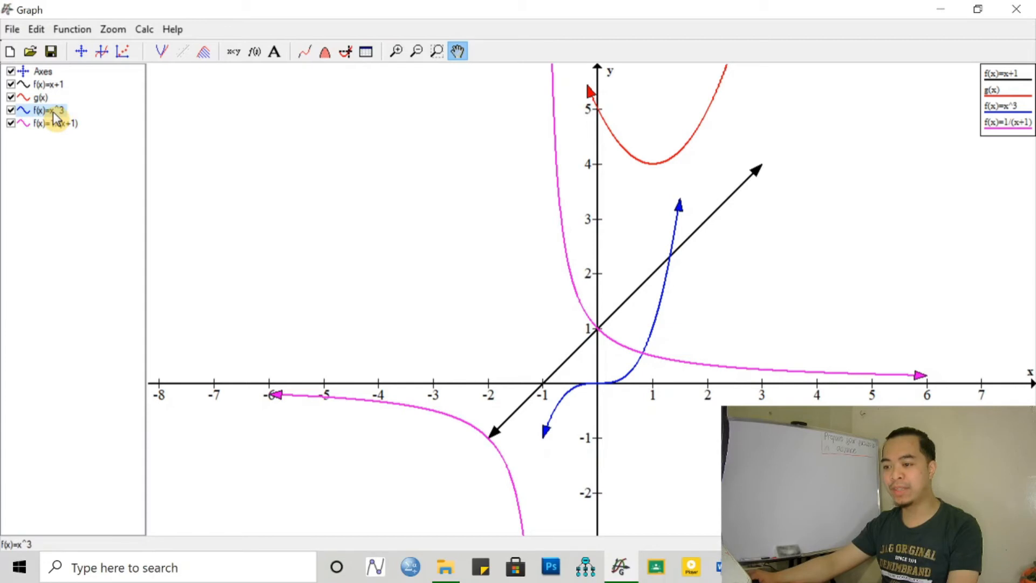
pyautogui.doubleClick(54, 114)
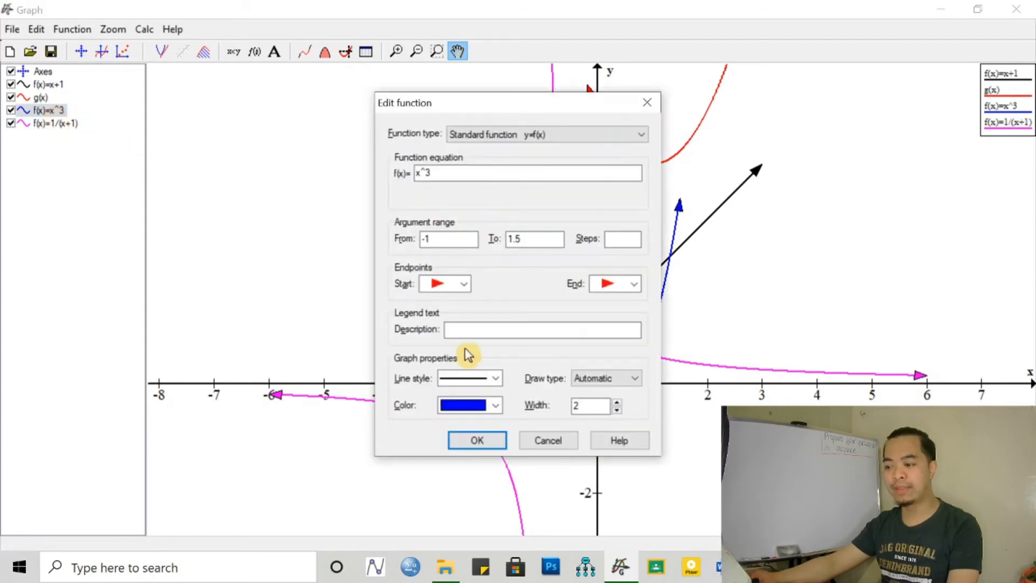
pyautogui.click(470, 329)
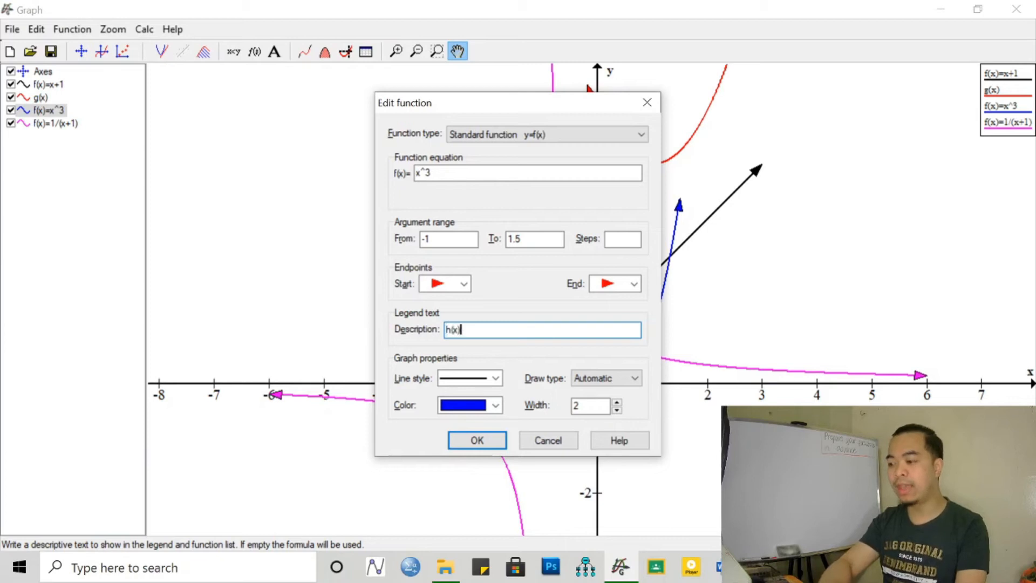
pyautogui.click(467, 436)
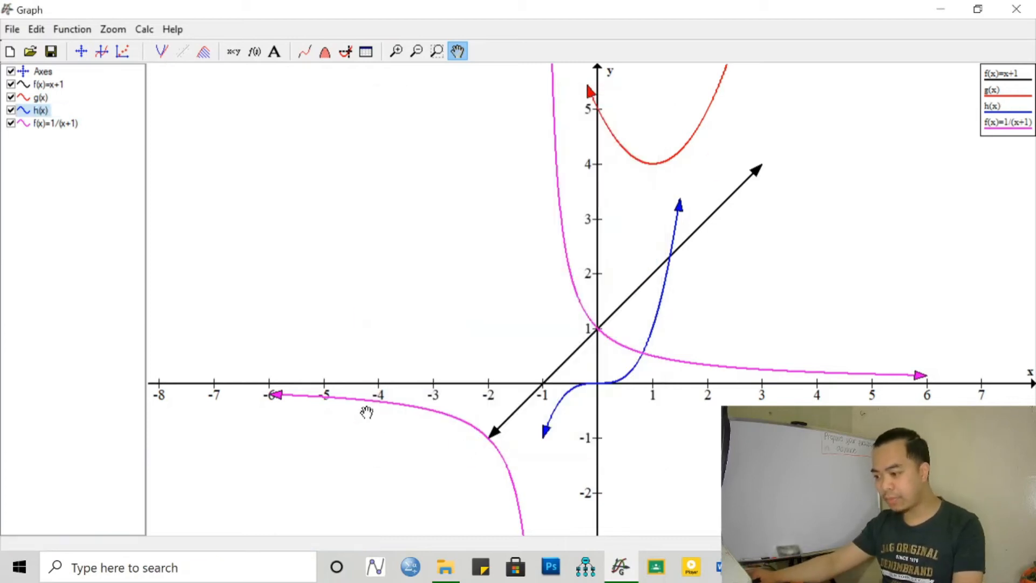
# - Edit the rational function 1/(x+1) and set its legend description to p(x)
pyautogui.click(54, 128)
pyautogui.doubleClick(54, 129)
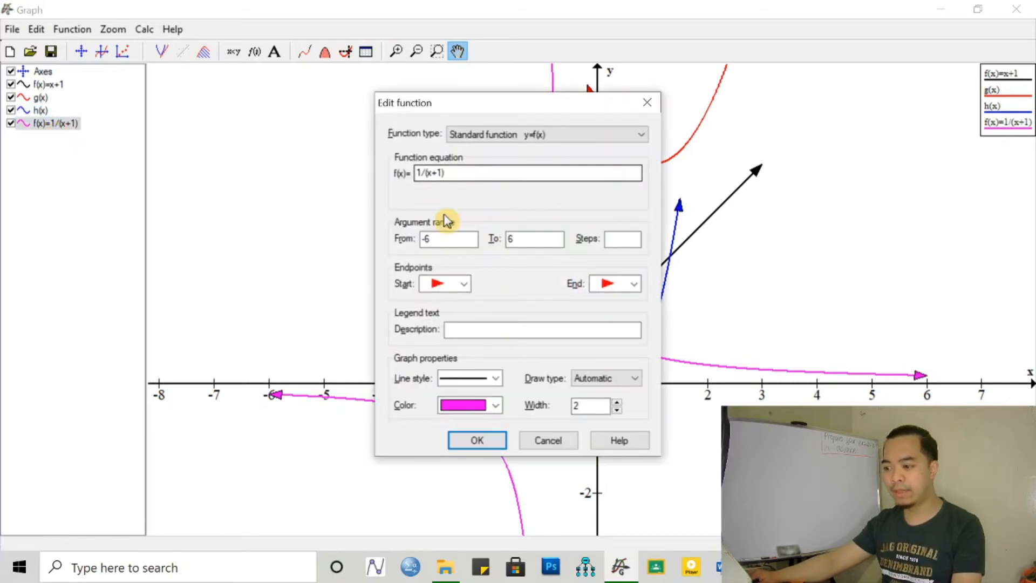
pyautogui.click(464, 330)
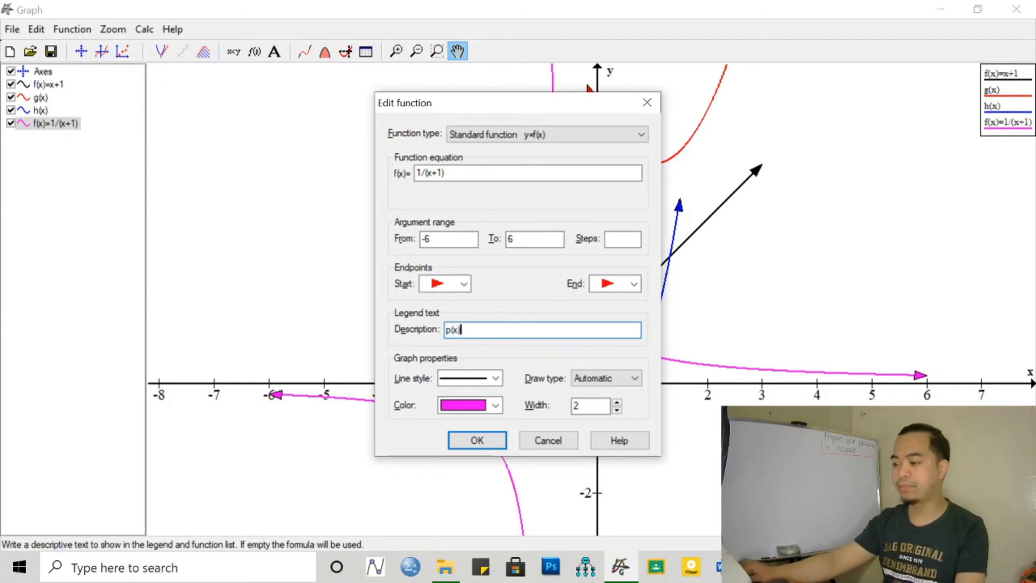
pyautogui.click(470, 440)
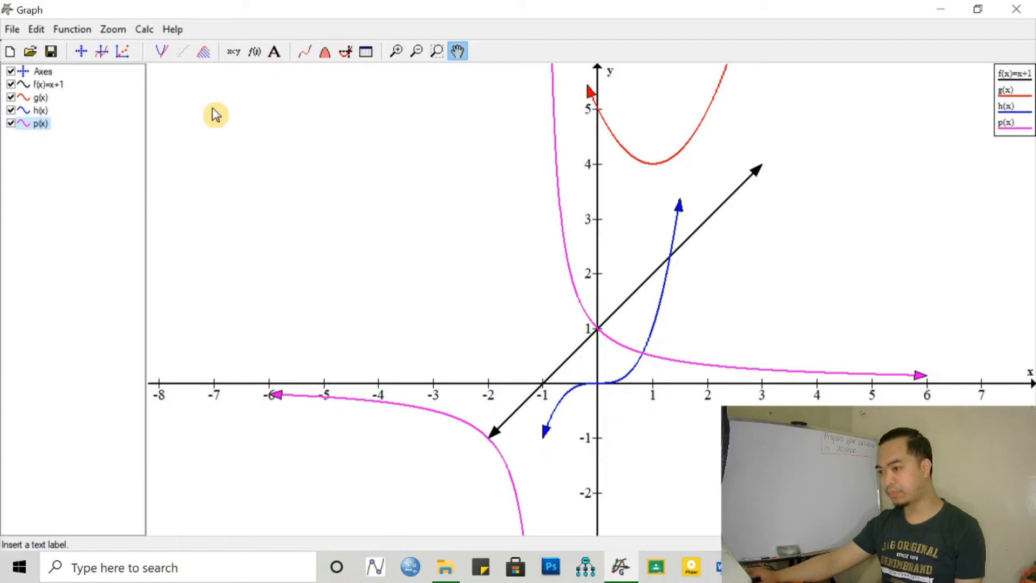
# - Start a new text label for the line with the text f(x)
pyautogui.click(276, 52)
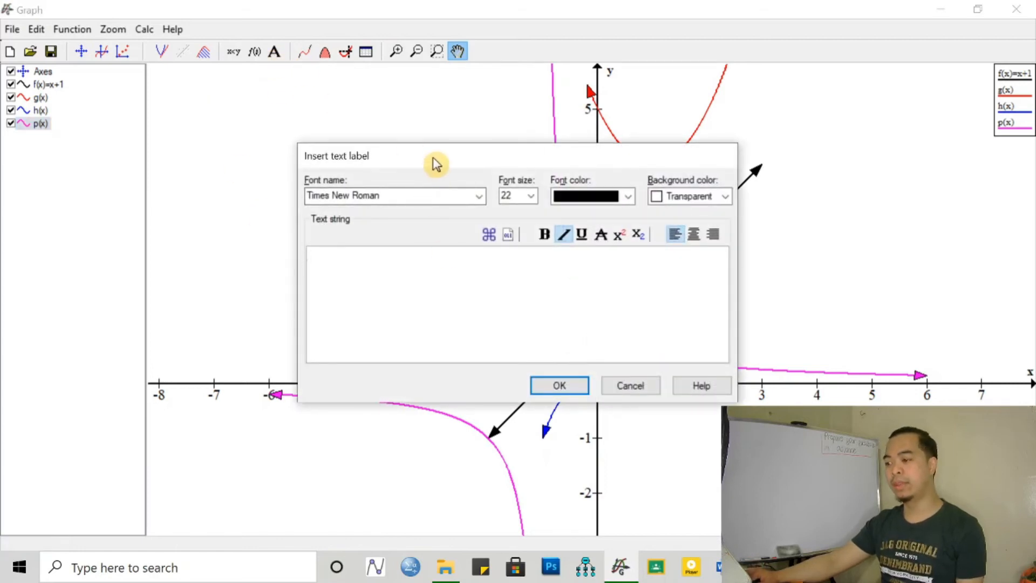
pyautogui.moveTo(436, 163); pyautogui.dragTo(428, 97)
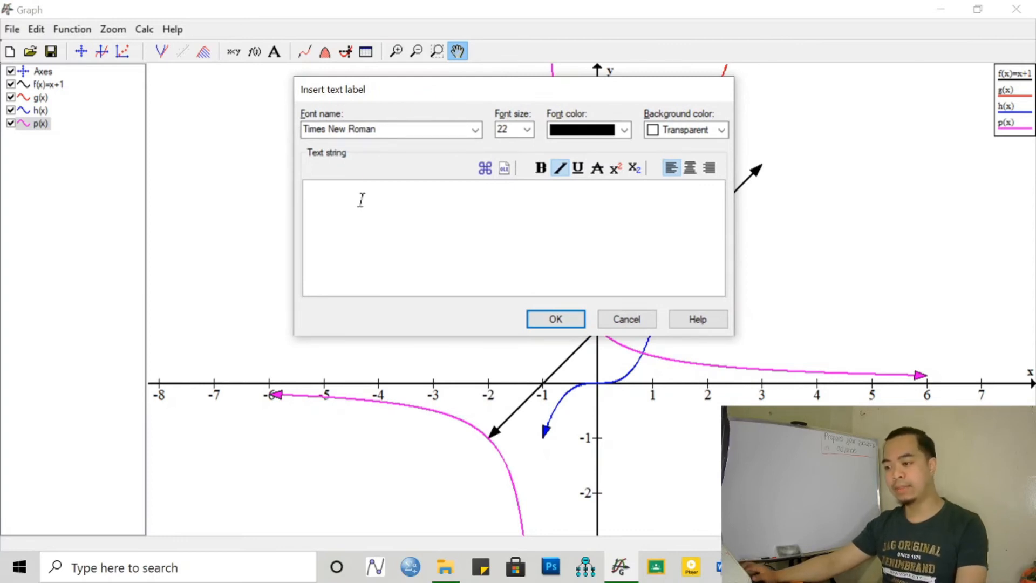
pyautogui.write('(x)')
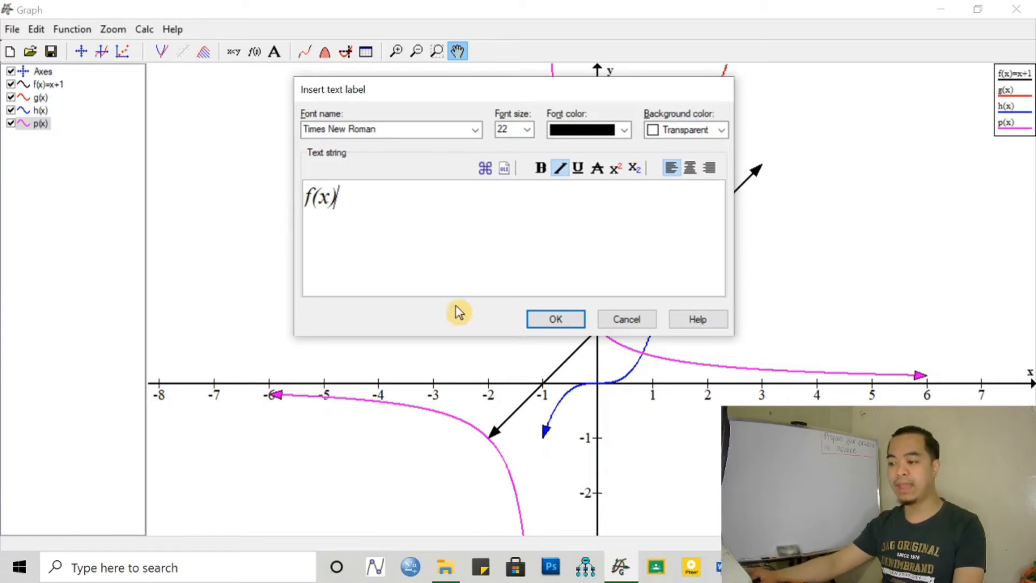
# - Format the f(x) label text as bold at font size 28, keeping it italic
pyautogui.moveTo(337, 215); pyautogui.dragTo(302, 189)
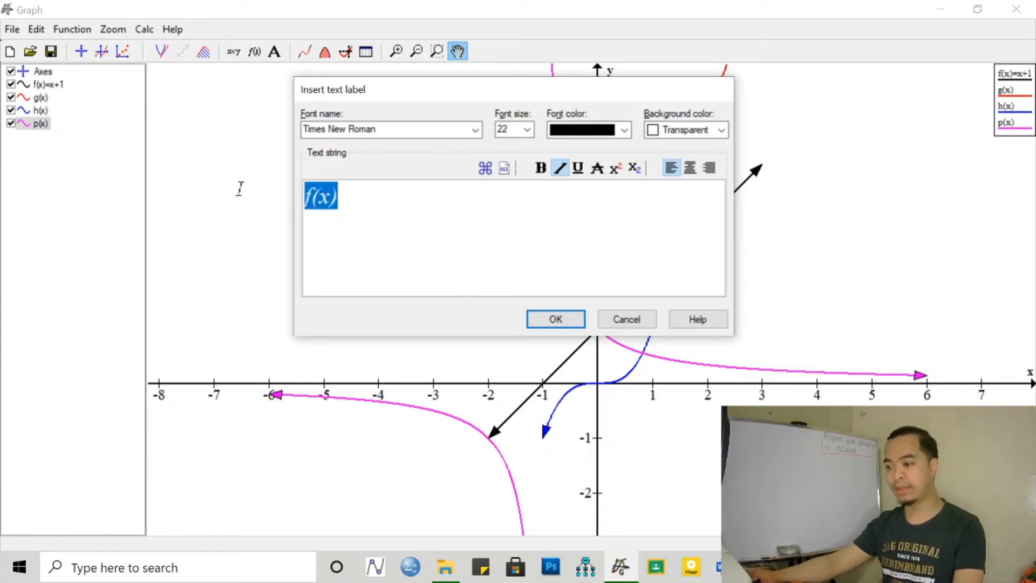
pyautogui.click(528, 132)
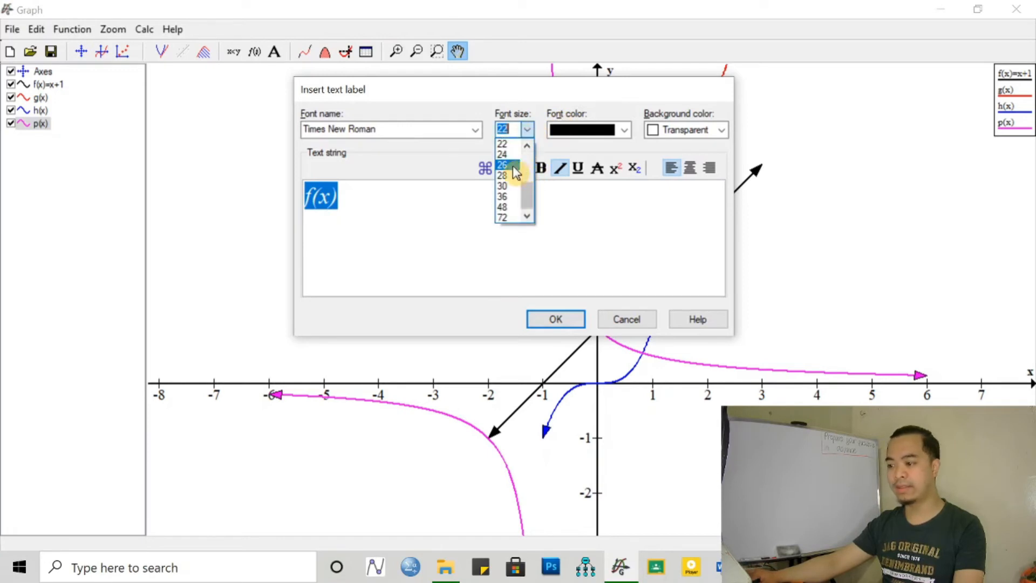
pyautogui.click(512, 166)
pyautogui.click(527, 130)
pyautogui.click(515, 174)
pyautogui.click(541, 167)
pyautogui.click(464, 216)
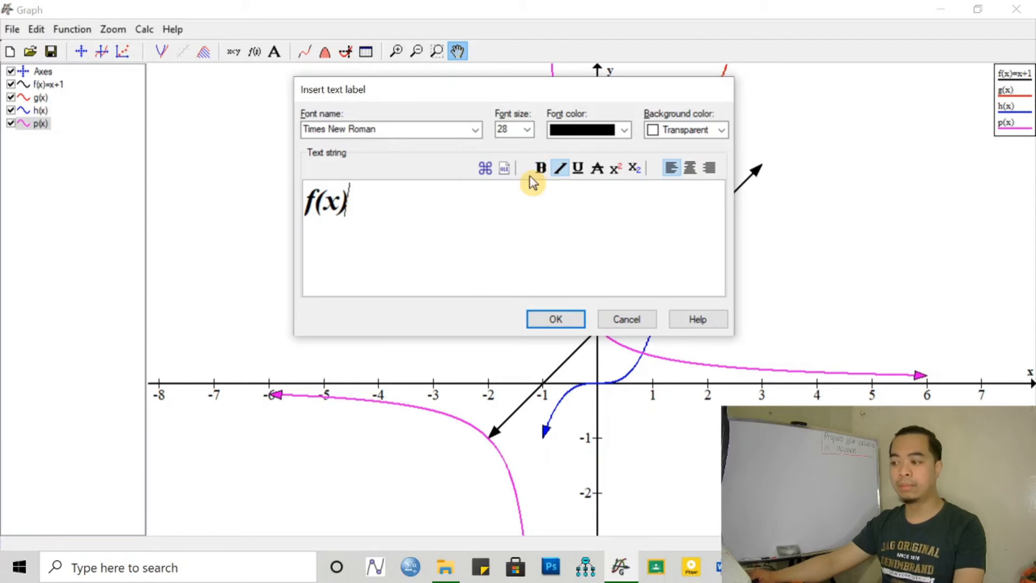
pyautogui.click(560, 170)
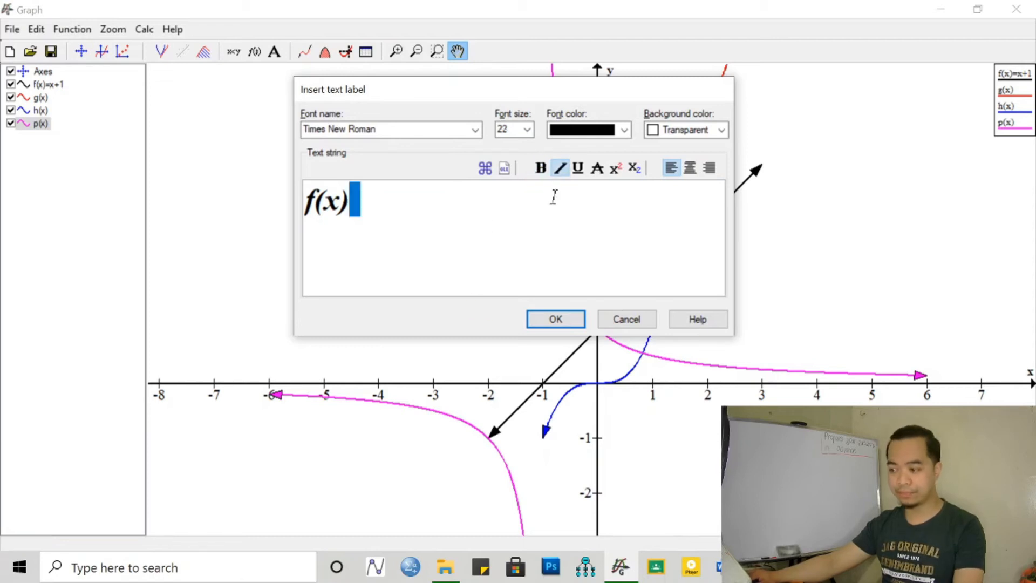
pyautogui.click(350, 200)
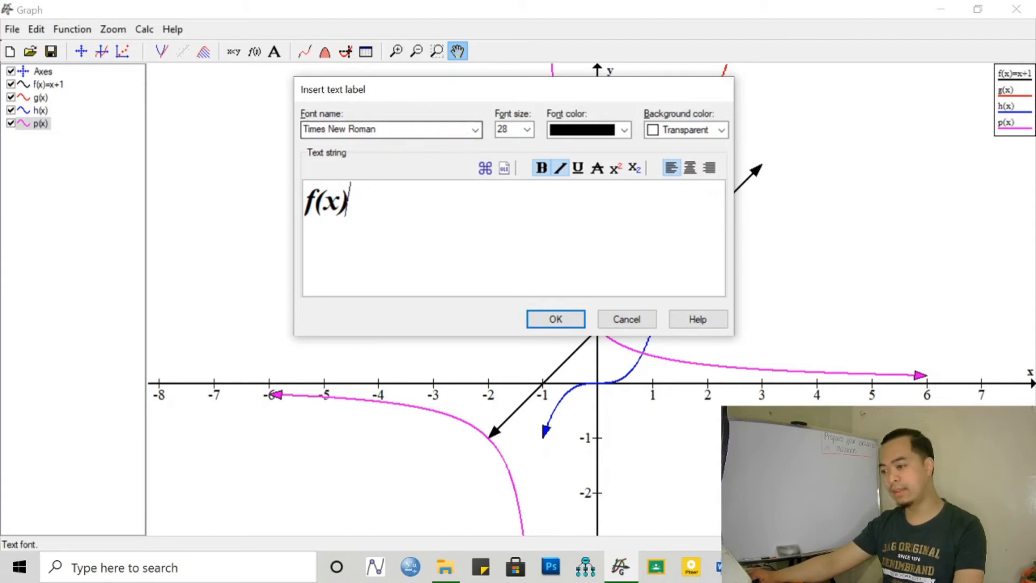
# - Insert the f(x) label and place it beside the upper arrow of the black line
pyautogui.click(556, 318)
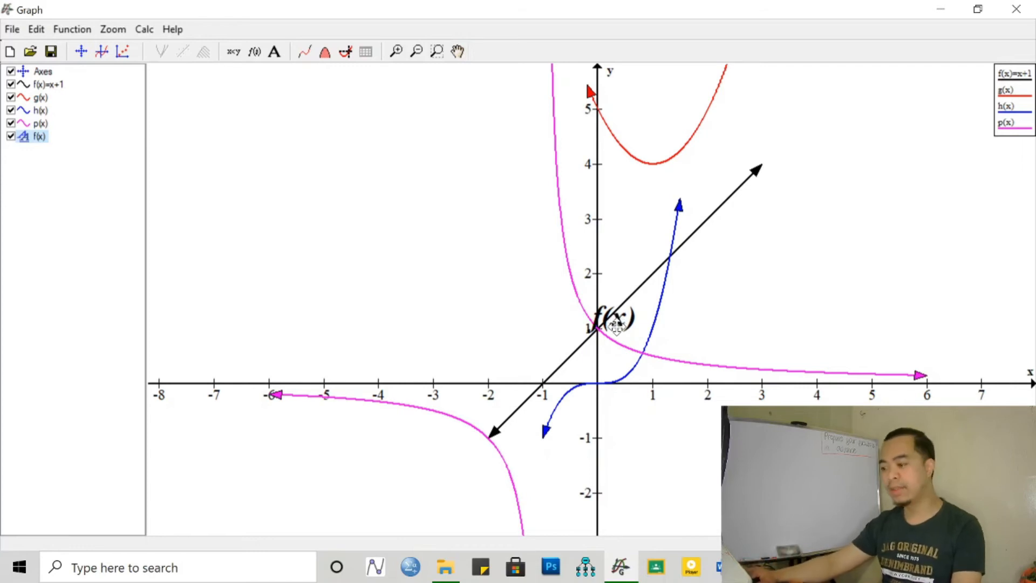
pyautogui.moveTo(622, 320); pyautogui.dragTo(802, 175)
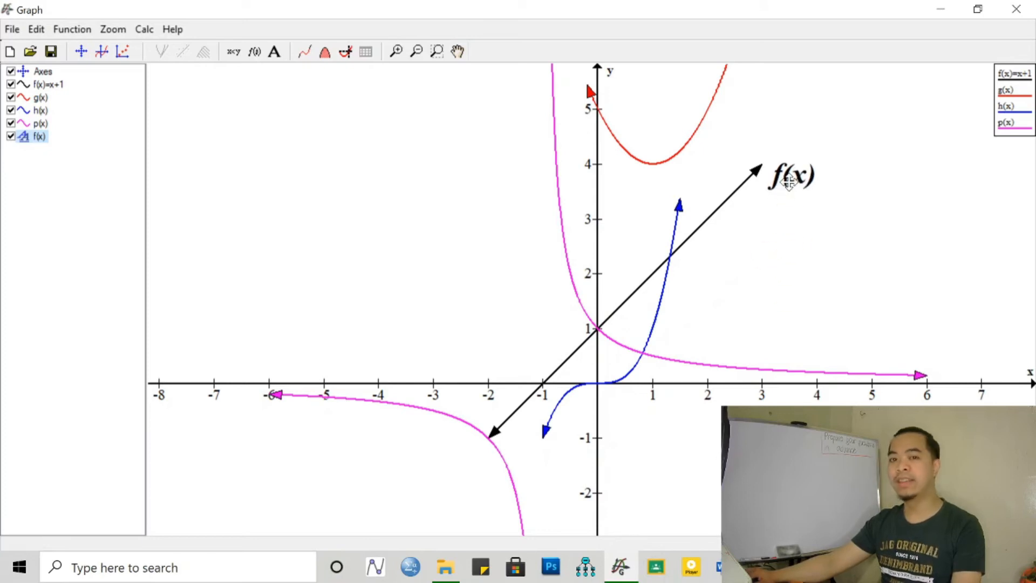
pyautogui.moveTo(803, 182); pyautogui.dragTo(807, 170)
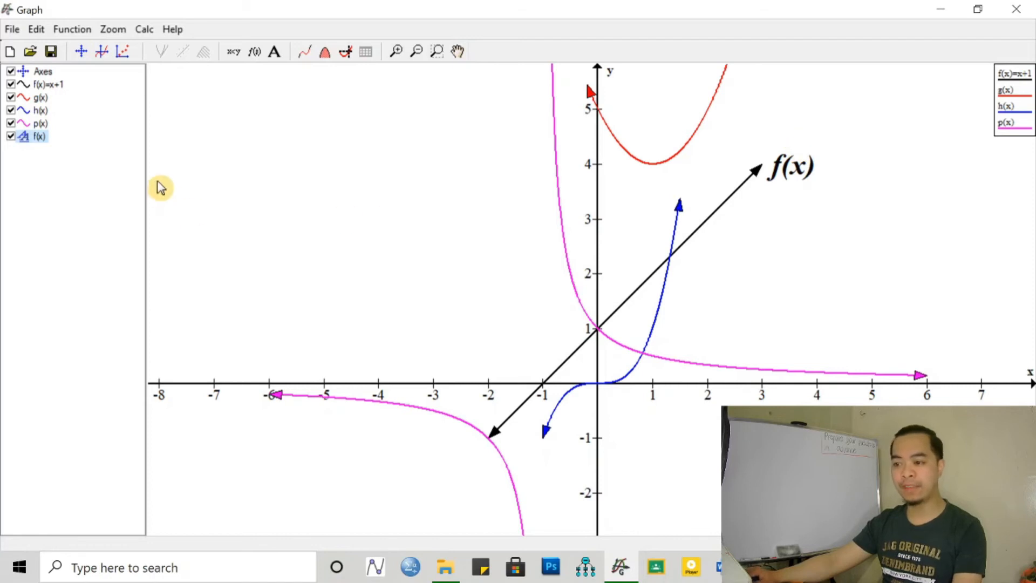
# - Add a red text label g(x) and place it beside the upper right branch of the quadratic curve
pyautogui.click(275, 53)
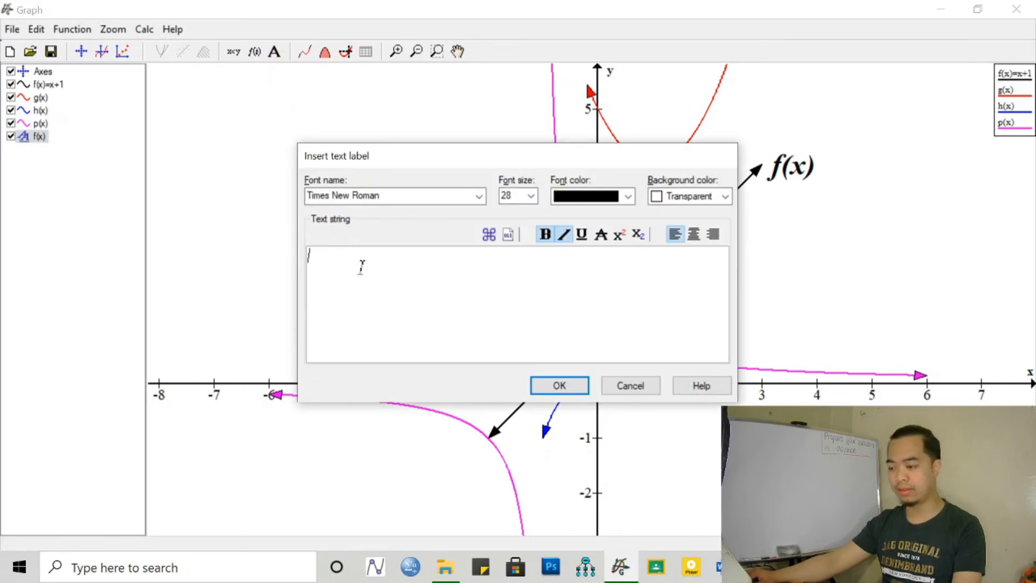
pyautogui.write('g(x)')
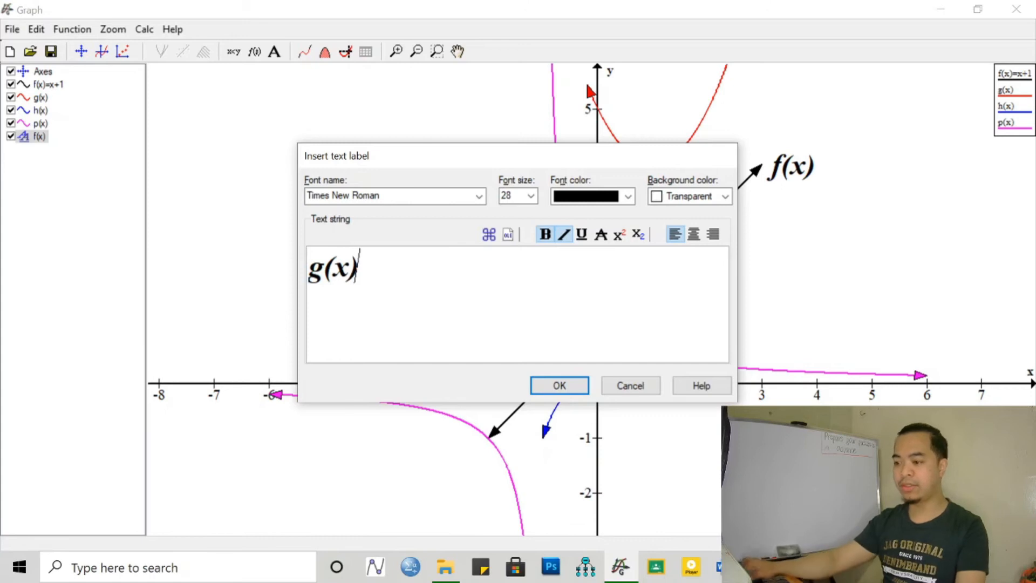
pyautogui.moveTo(368, 286); pyautogui.dragTo(254, 275)
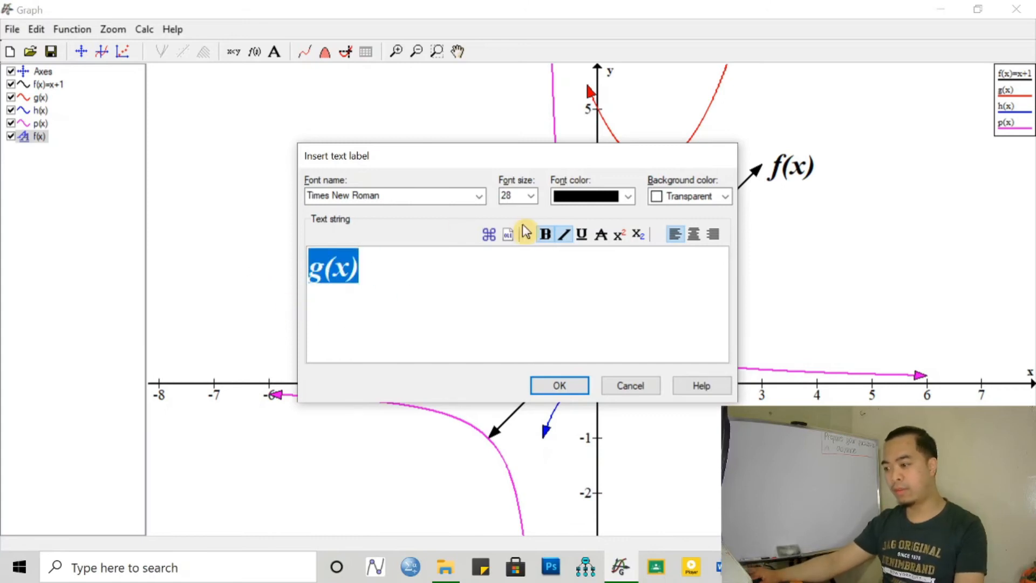
pyautogui.click(627, 197)
pyautogui.click(623, 213)
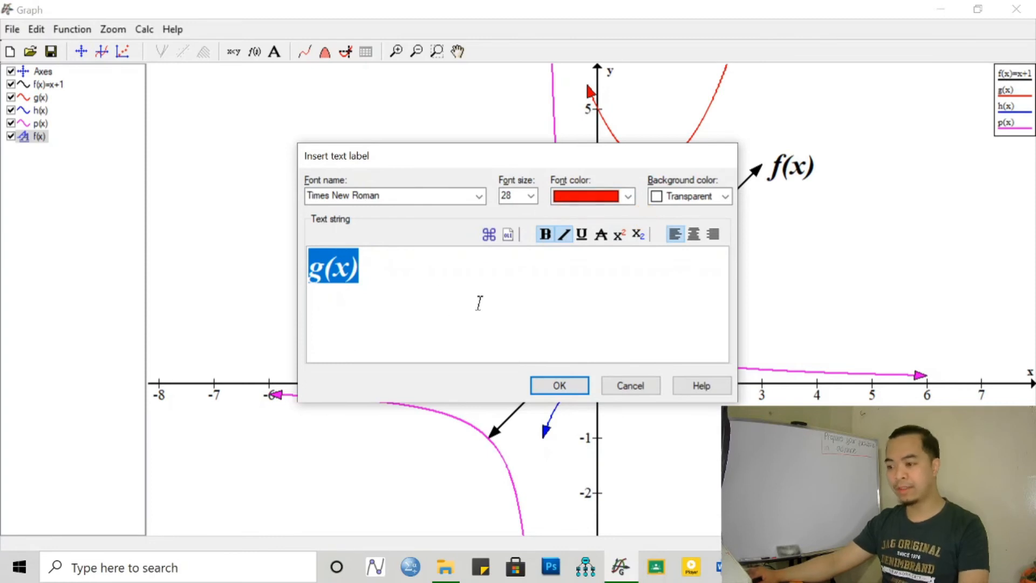
pyautogui.click(579, 386)
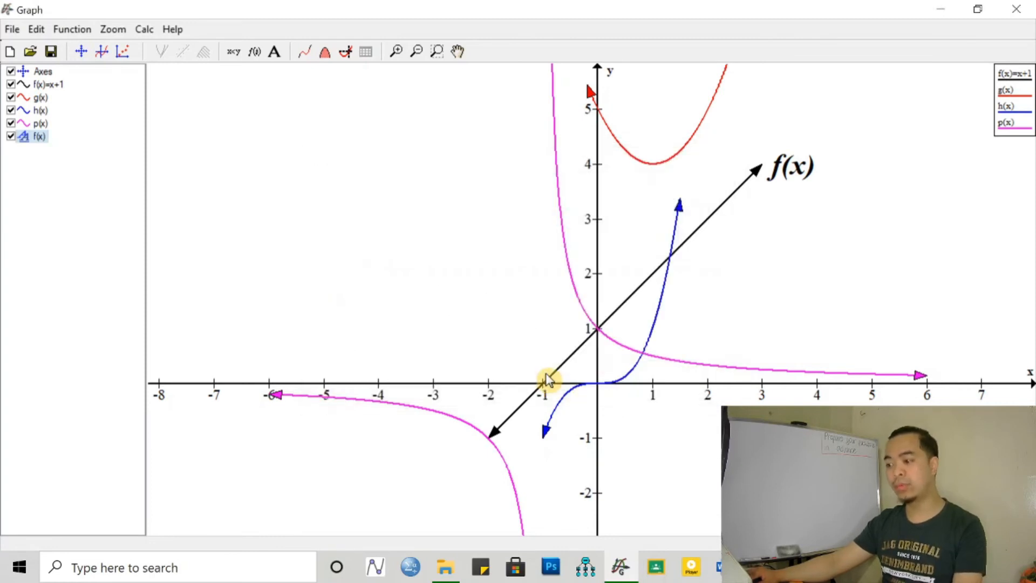
pyautogui.moveTo(626, 323); pyautogui.dragTo(755, 103)
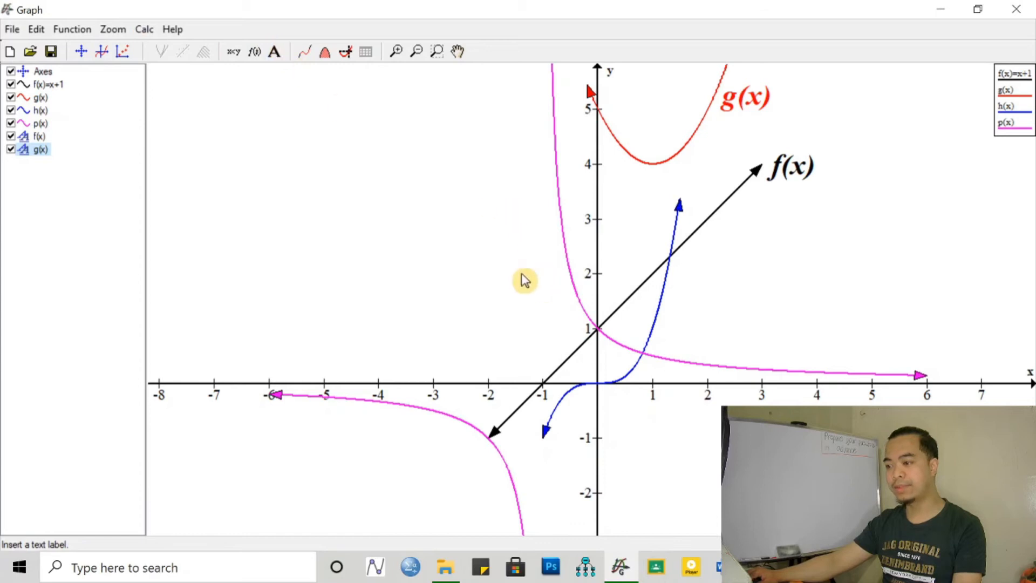
# - Add a blue text label h(x) and place it just right of the cubic curve
pyautogui.click(275, 51)
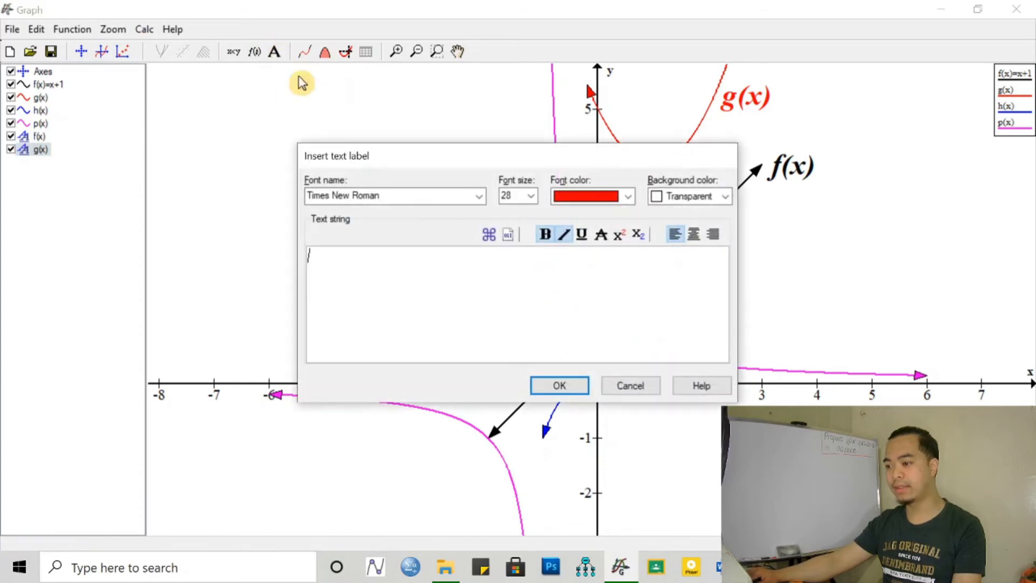
pyautogui.write('h(x)')
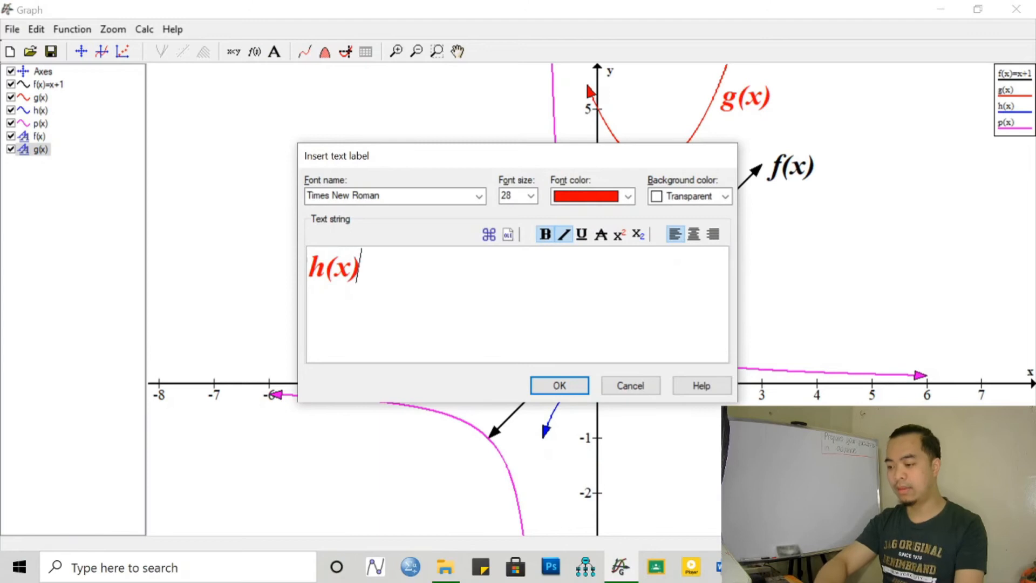
pyautogui.moveTo(370, 267); pyautogui.dragTo(261, 272)
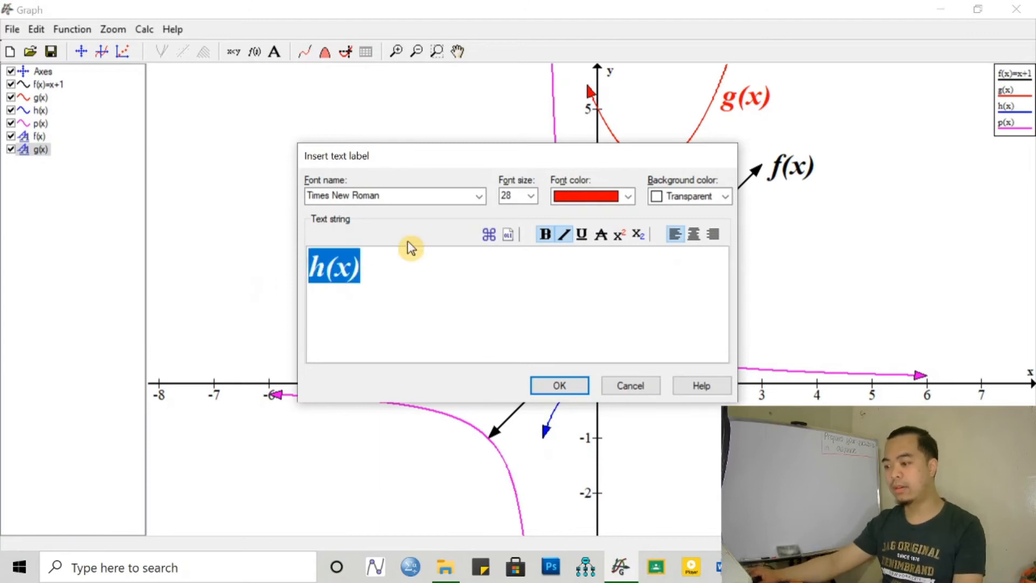
pyautogui.click(626, 196)
pyautogui.click(612, 271)
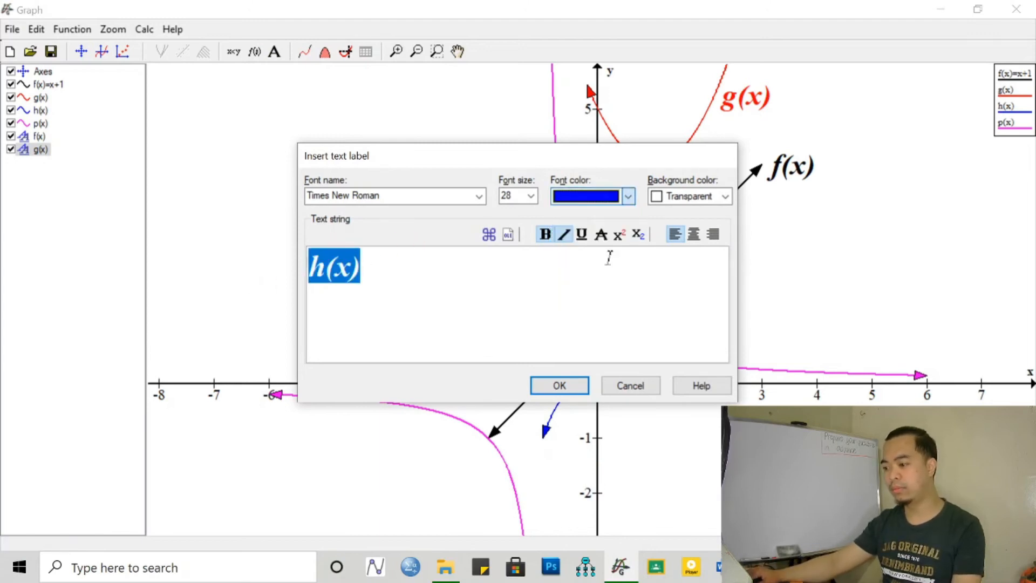
pyautogui.click(559, 385)
pyautogui.moveTo(633, 317); pyautogui.dragTo(704, 314)
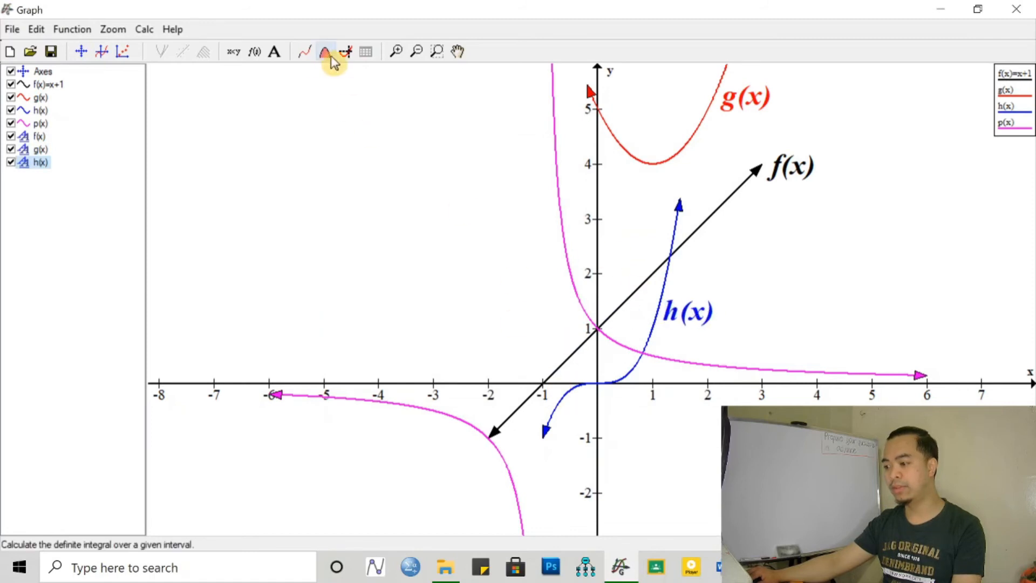
# - Add a magenta text label p(x) and place it left of the rational function's upper branch
pyautogui.click(273, 53)
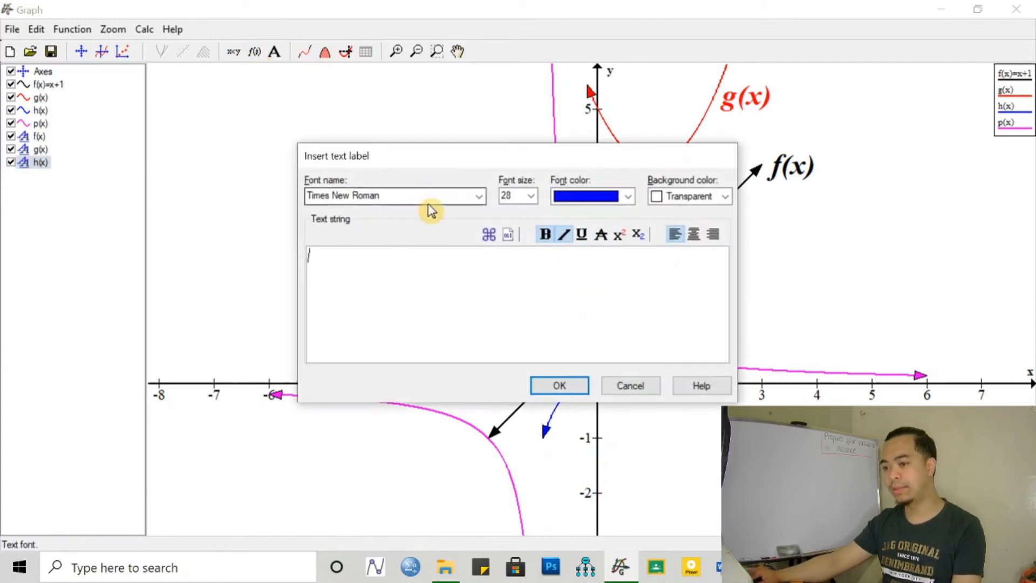
pyautogui.write('p(x)')
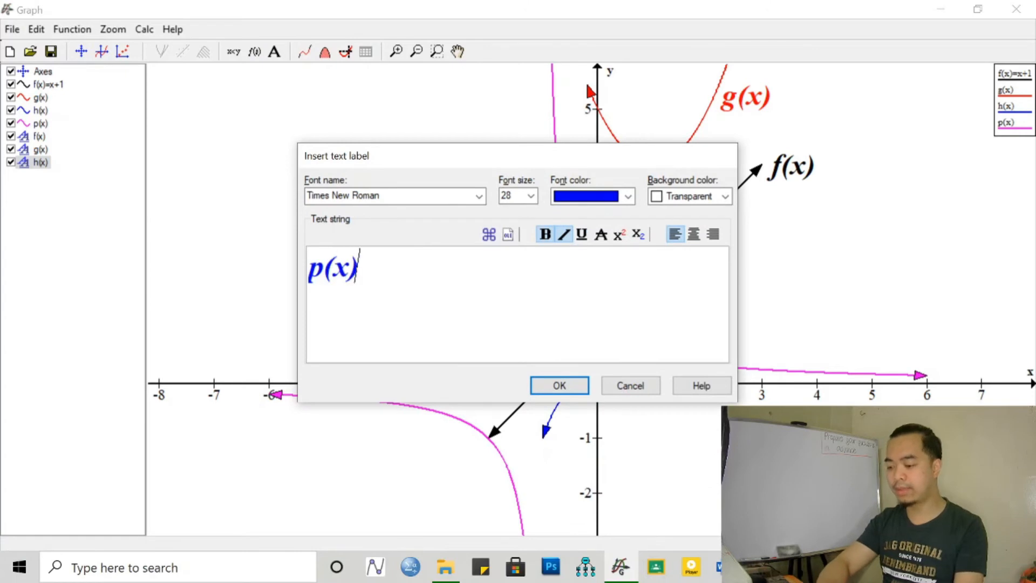
pyautogui.hotkey('ctrl', 'a')
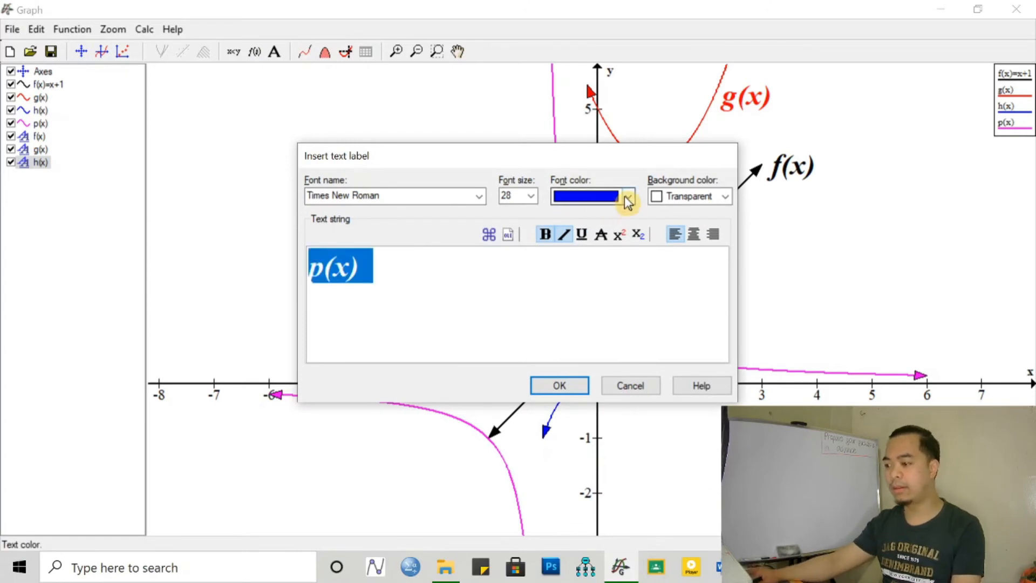
pyautogui.click(620, 198)
pyautogui.click(594, 237)
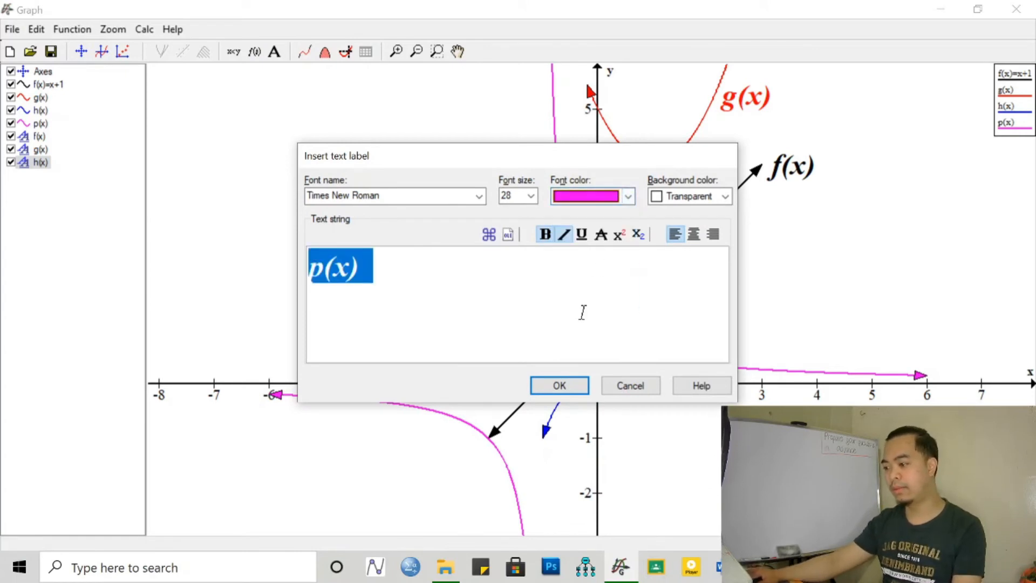
pyautogui.click(559, 385)
pyautogui.moveTo(631, 321); pyautogui.dragTo(542, 238)
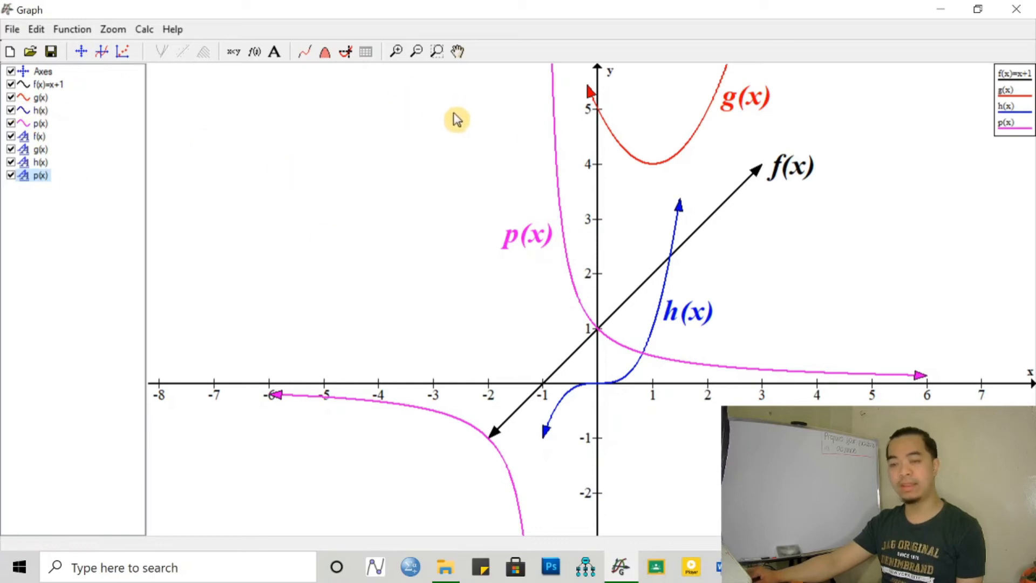
# - Hide the four text labels p(x), h(x), g(x) and f(x) from the graph
pyautogui.click(11, 176)
pyautogui.click(11, 162)
pyautogui.click(11, 150)
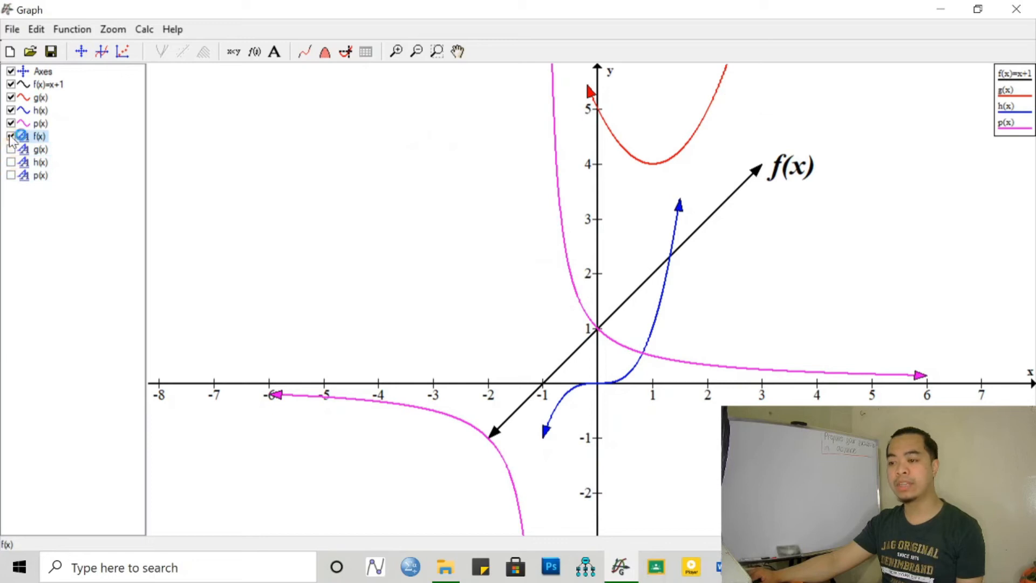
pyautogui.click(11, 137)
# - Hide the plots of p(x), h(x), g(x) and f(x)=x+1 so only the axes are displayed
pyautogui.click(10, 124)
pyautogui.click(11, 111)
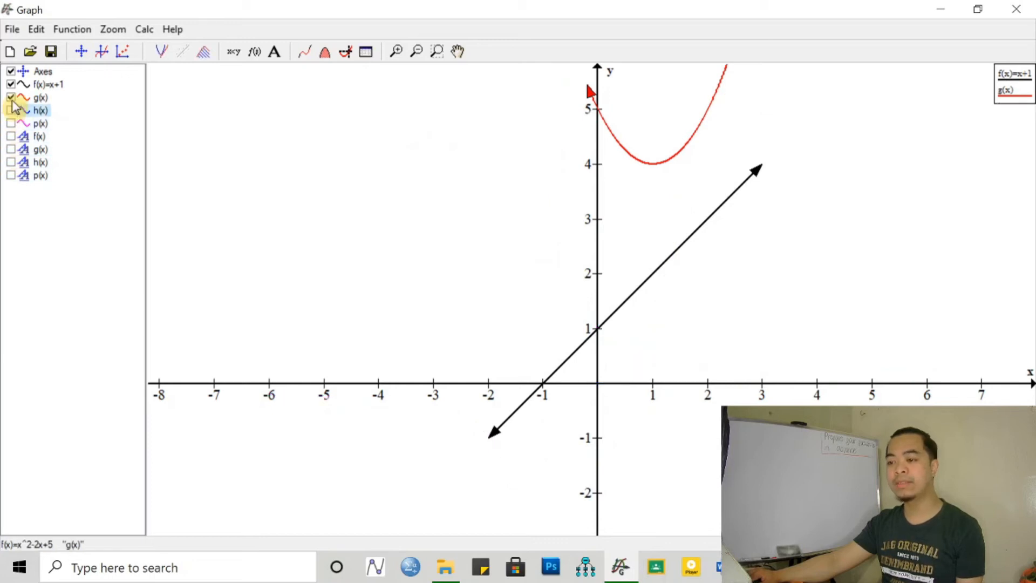
pyautogui.click(10, 98)
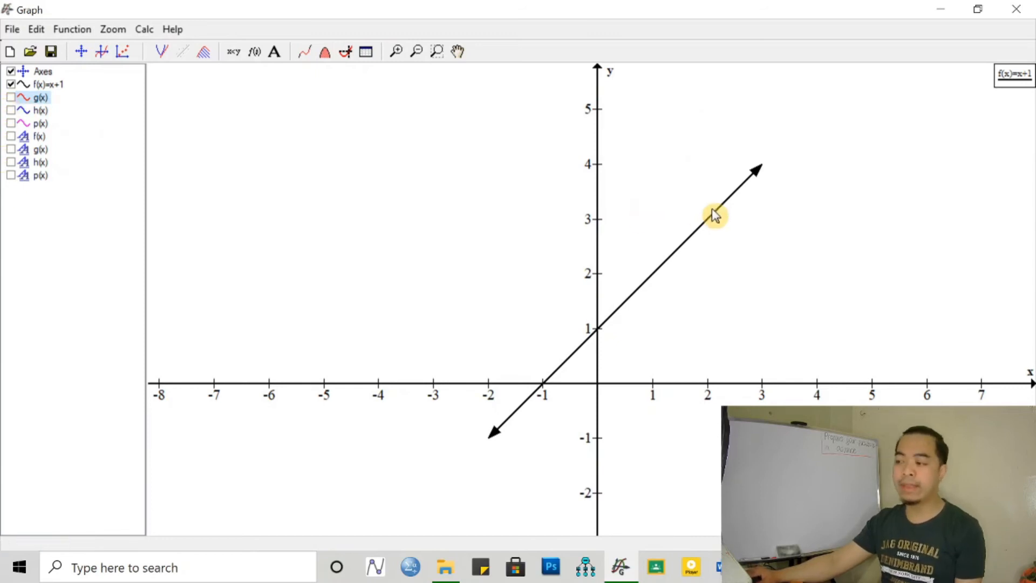
pyautogui.click(11, 85)
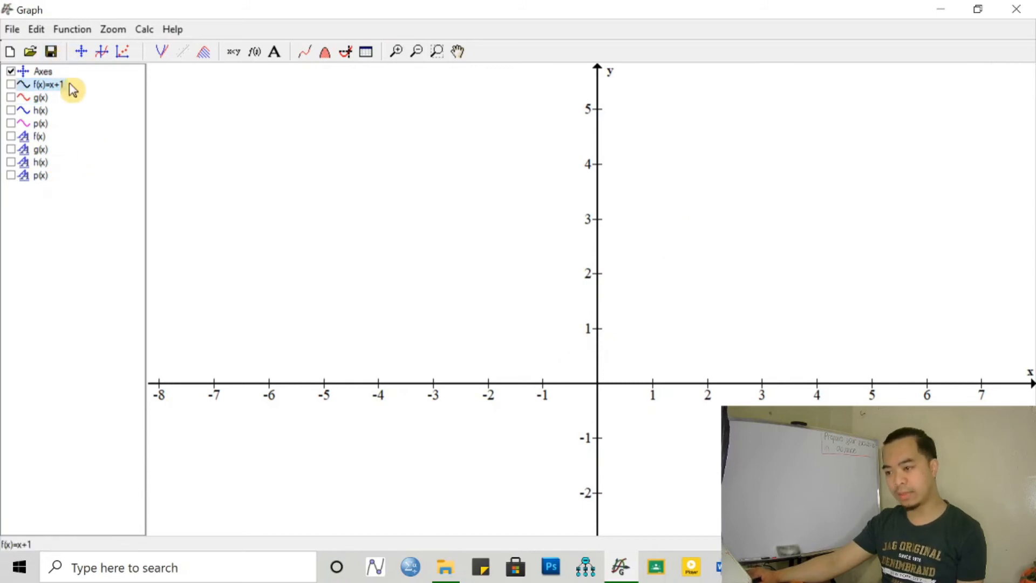
# - Start inserting a point series and bring up the Plotting Points slide in the PowerPoint slide show
pyautogui.click(121, 55)
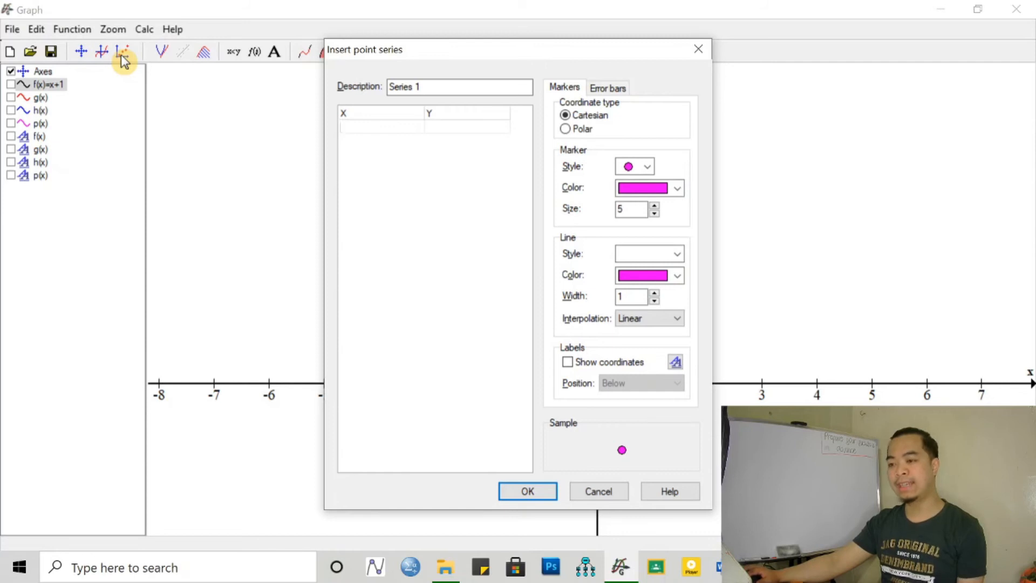
pyautogui.press('Escape')
pyautogui.click(125, 54)
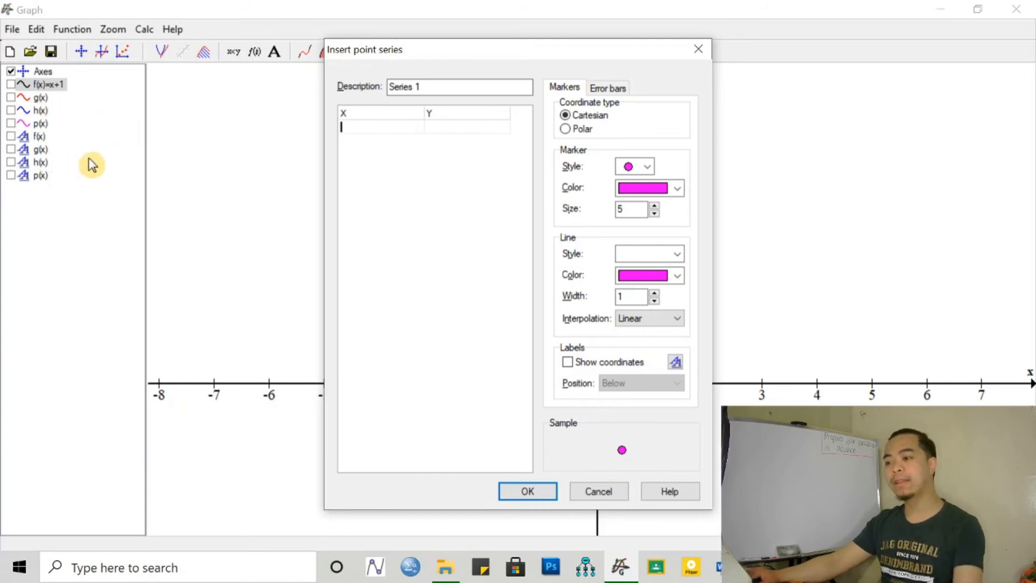
pyautogui.click(758, 567)
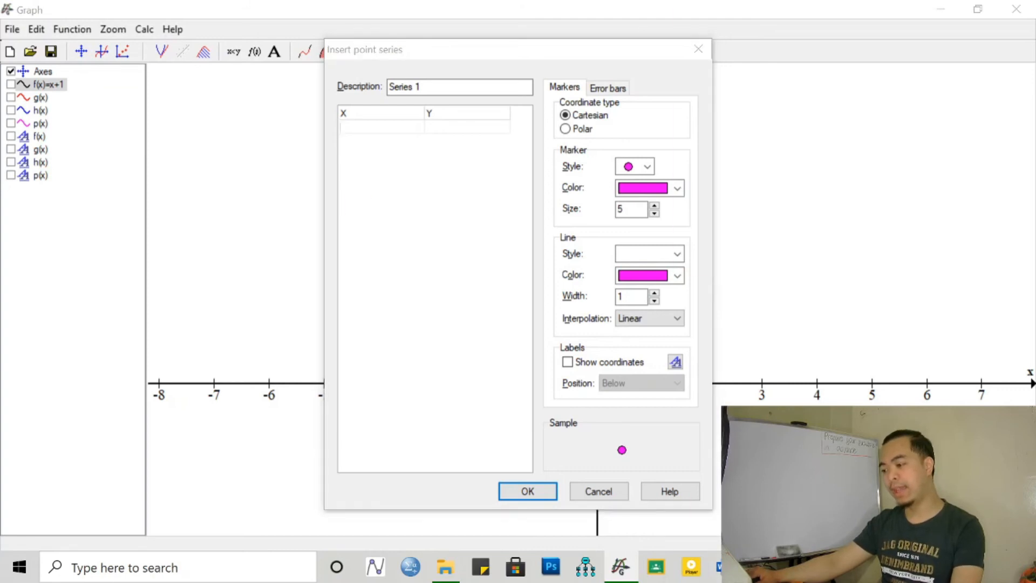
pyautogui.moveTo(543, 55); pyautogui.dragTo(411, 44)
pyautogui.click(758, 566)
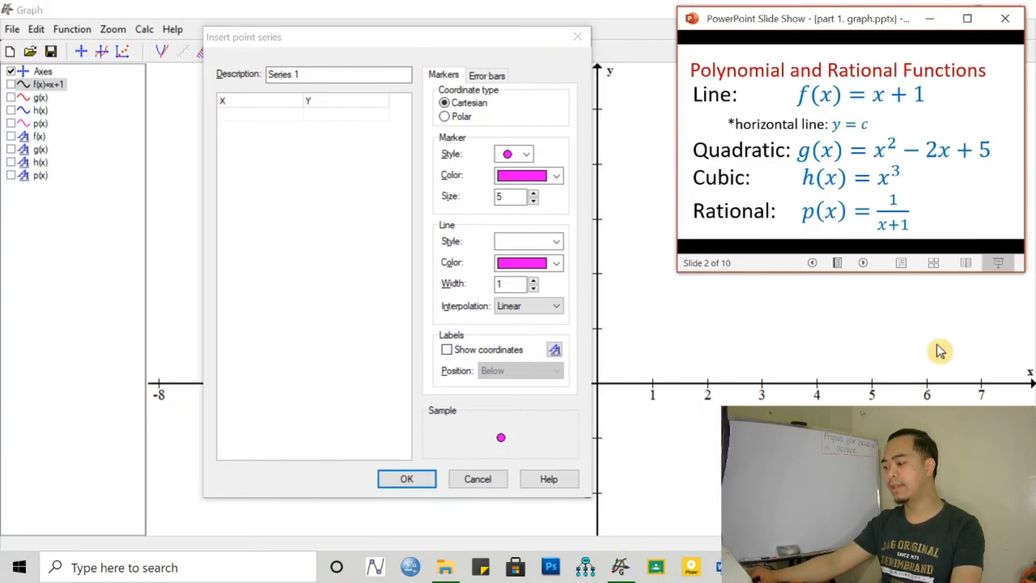
pyautogui.click(863, 263)
pyautogui.click(862, 263)
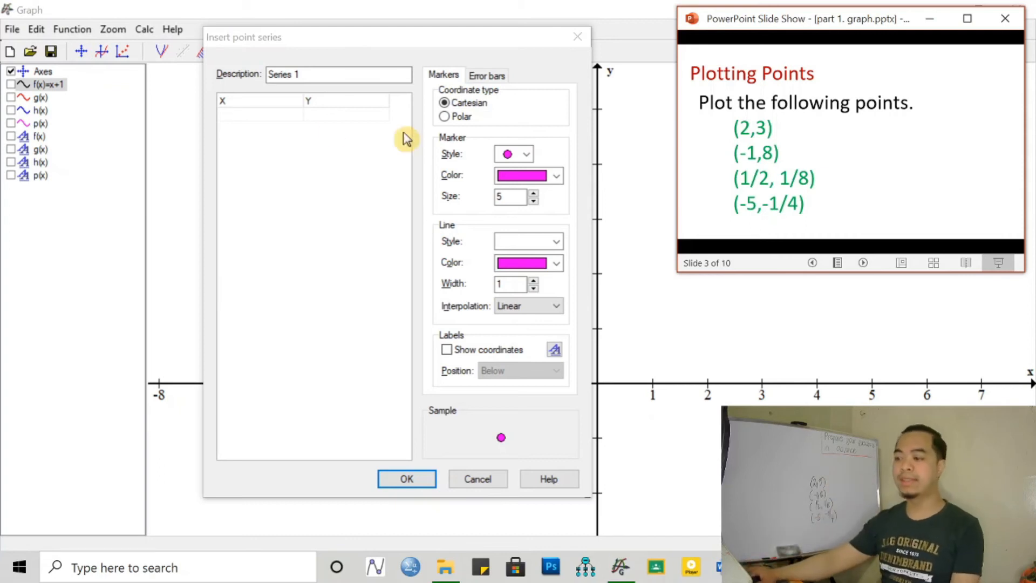
# - Enter the points (2, 3) and (-1, 8) in the new point series
pyautogui.click(411, 45)
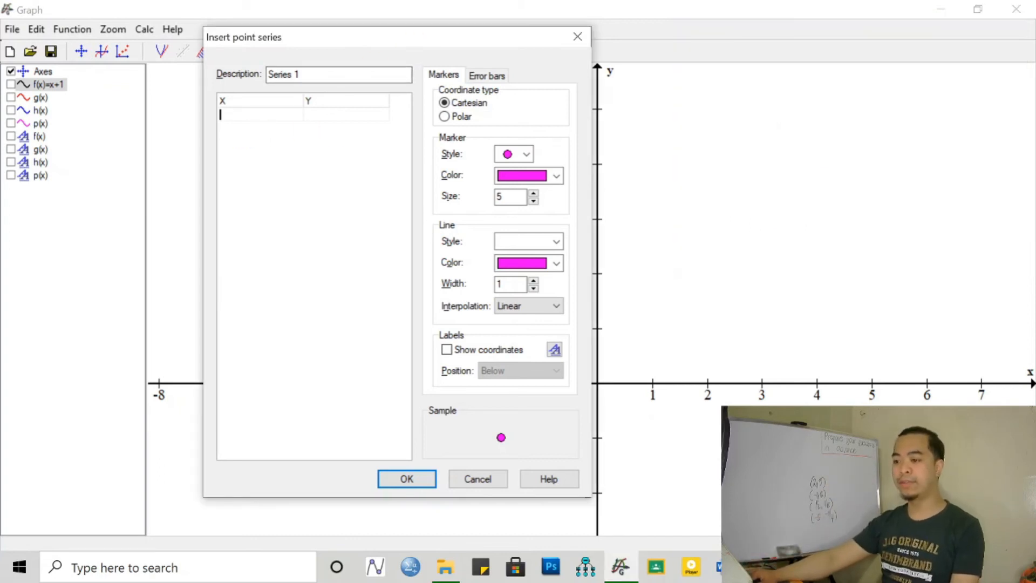
pyautogui.write('2 ')
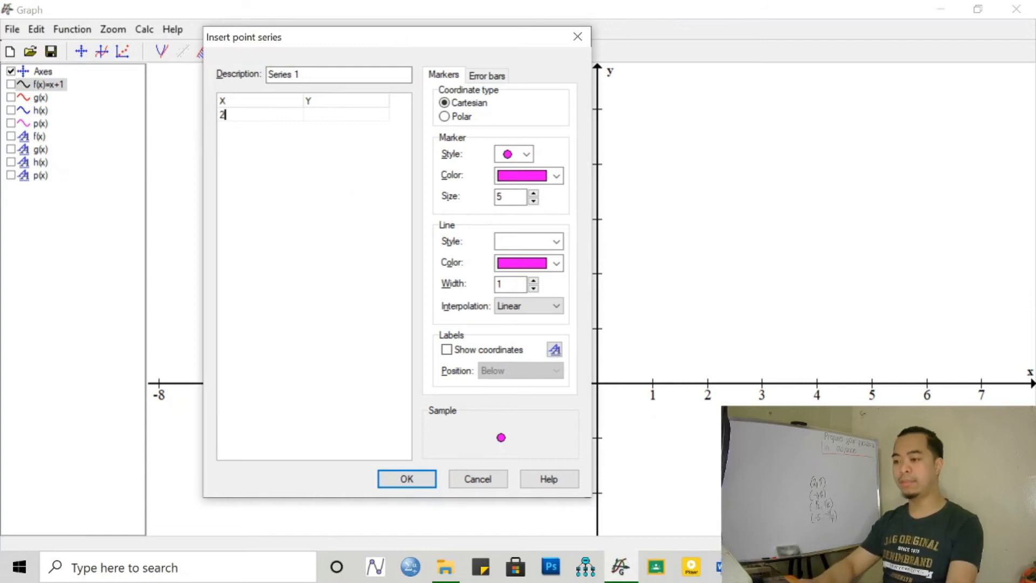
pyautogui.write('3')
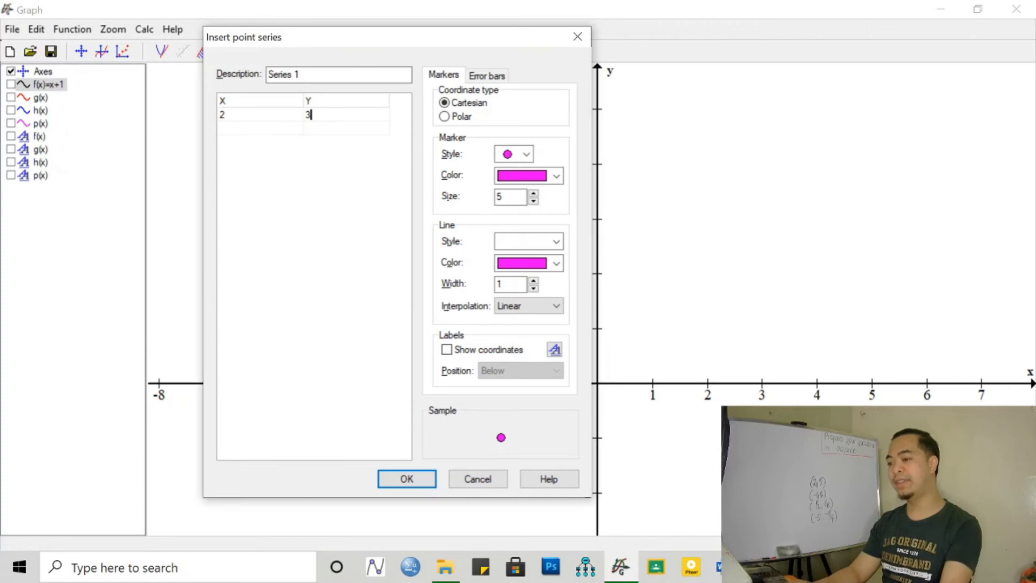
pyautogui.press('Tab')
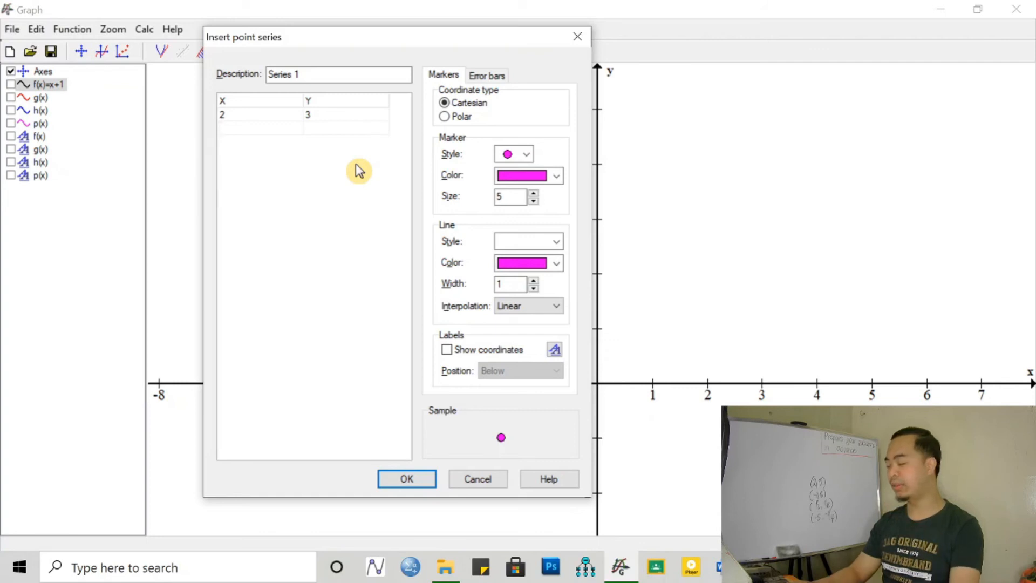
pyautogui.write('-1')
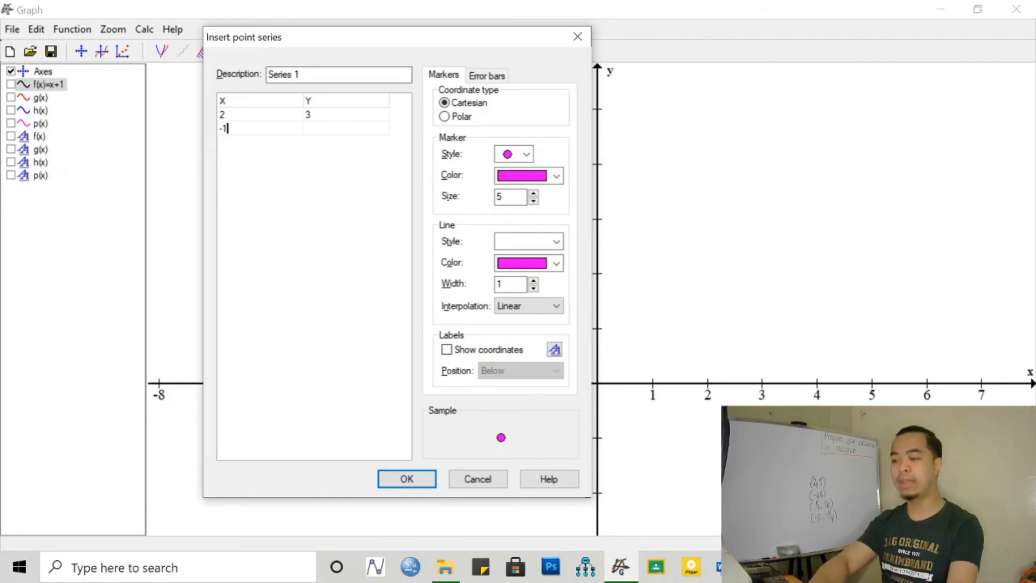
pyautogui.press('Tab')
pyautogui.write('8')
pyautogui.hotkey('shift', 'Tab')
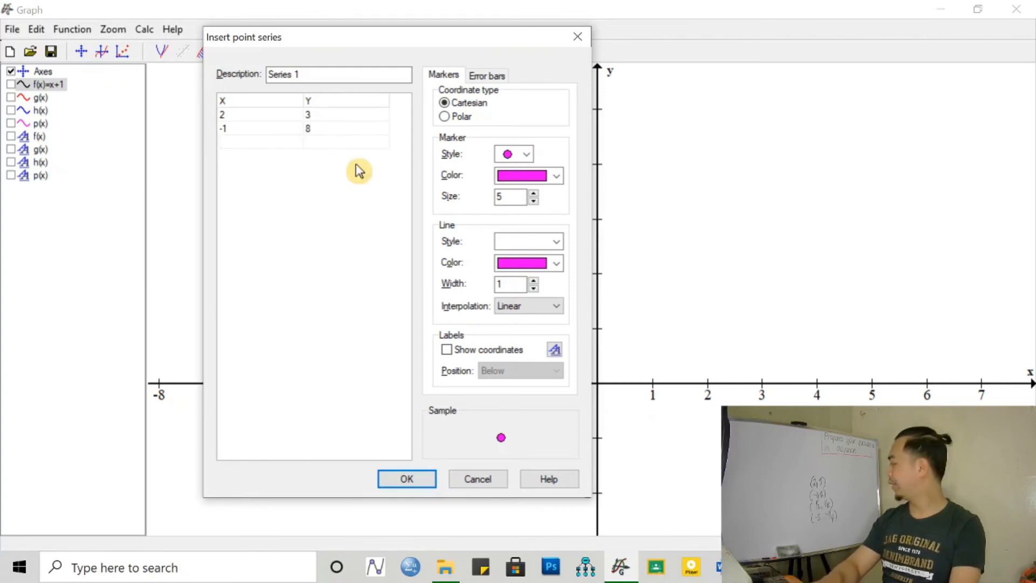
# - Add the points (1/2, 1/8) and (-5, -1/4) to the point series
pyautogui.write('1/2')
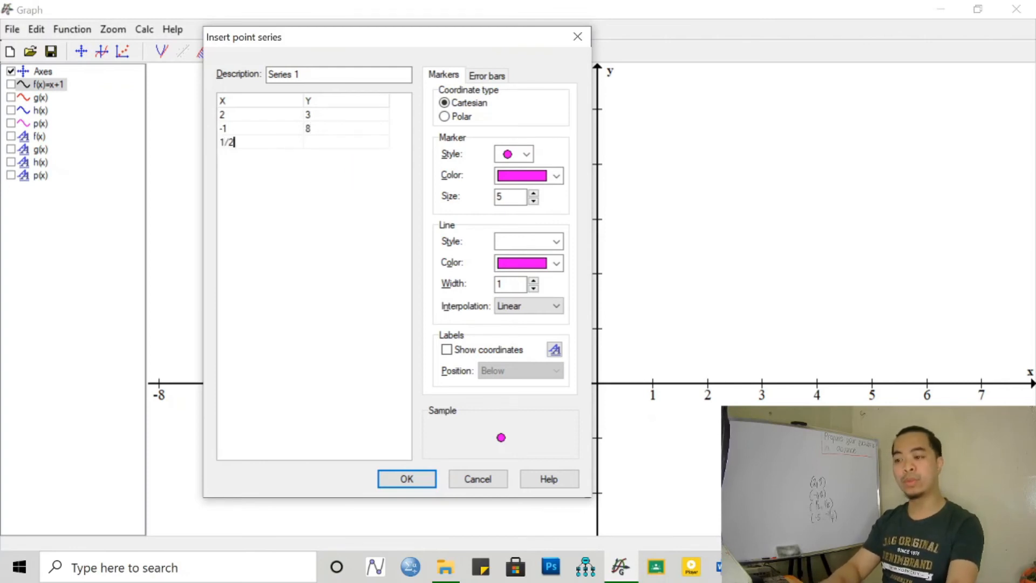
pyautogui.press('Tab')
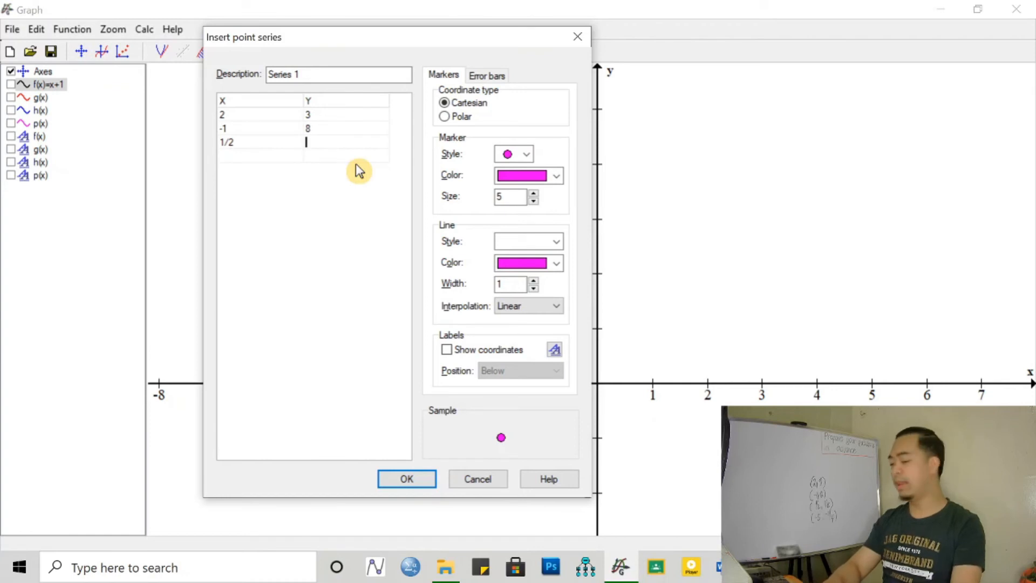
pyautogui.write('1/8')
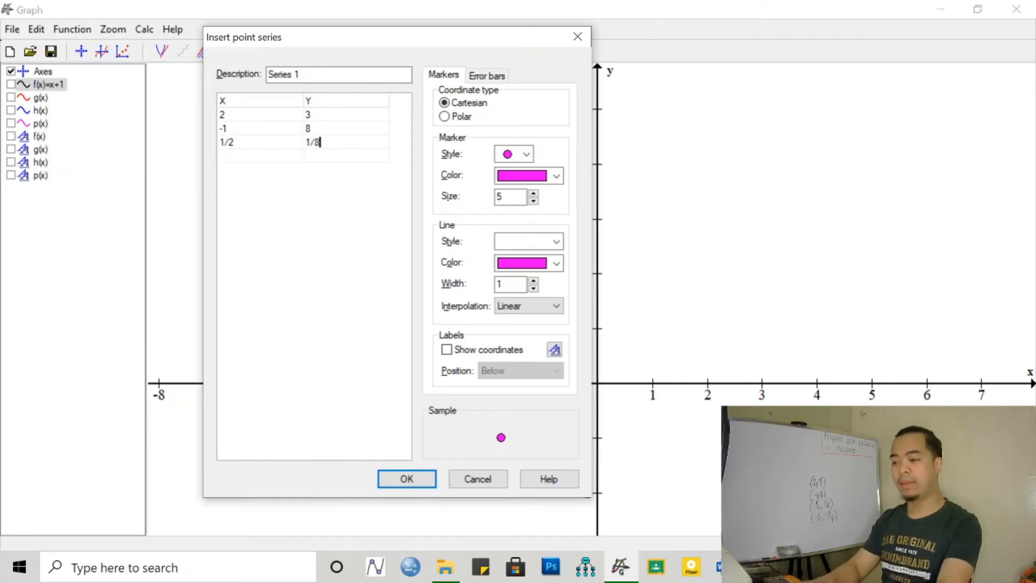
pyautogui.write('-5')
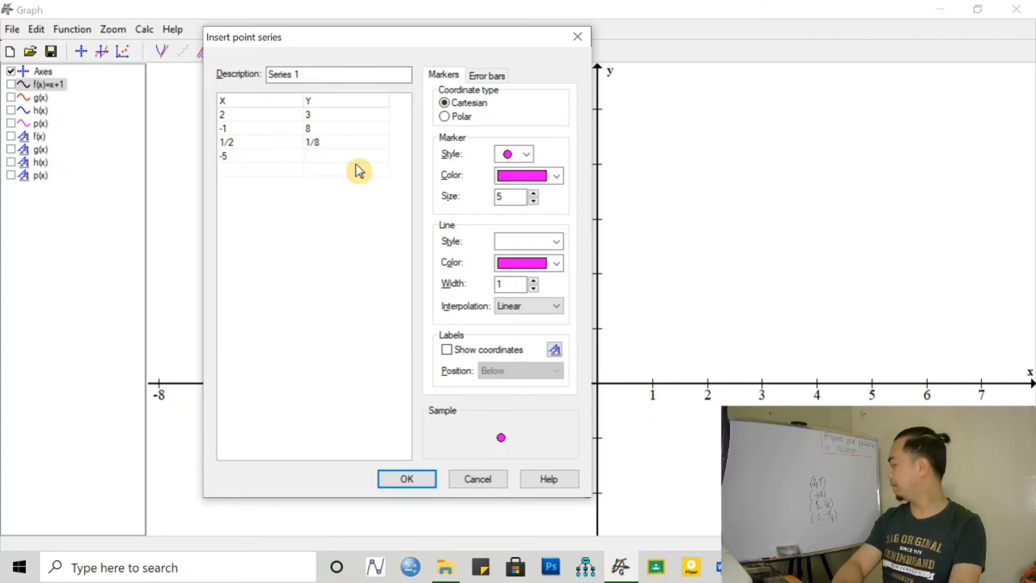
pyautogui.write('-1/4')
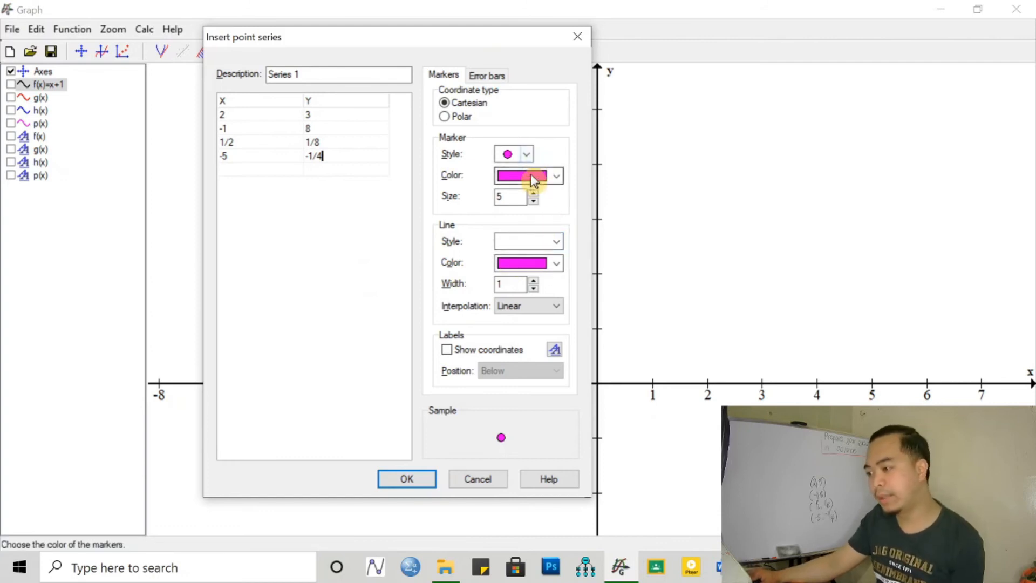
# - Set the point series' line color to black and its line width to 2
pyautogui.click(527, 155)
pyautogui.click(551, 158)
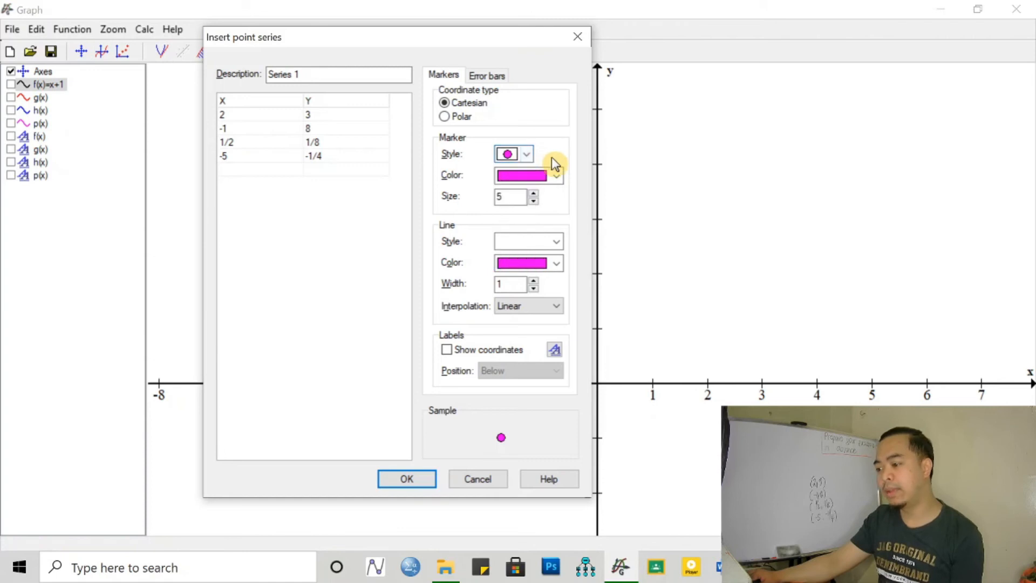
pyautogui.scroll(5, 546, 312)
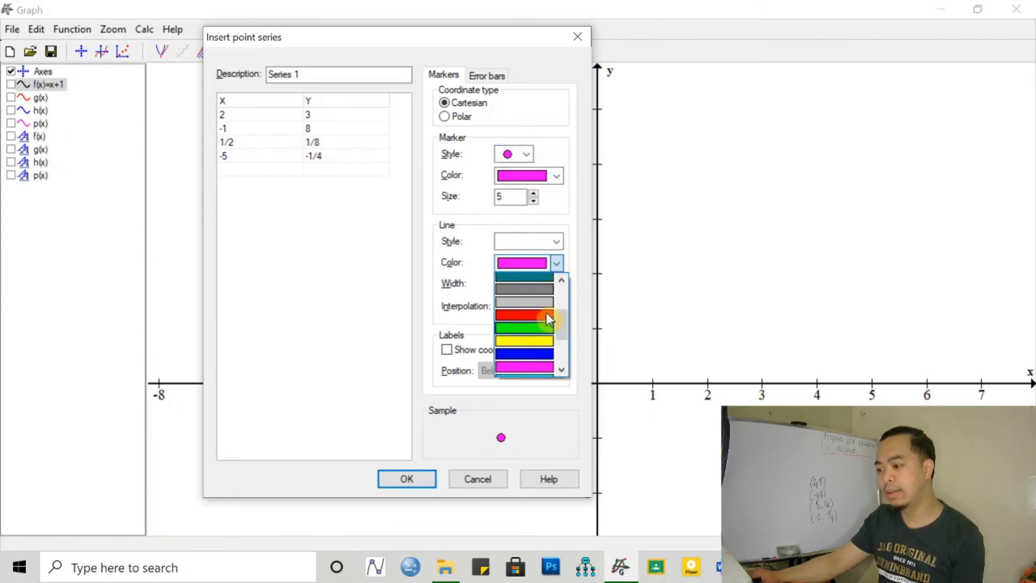
pyautogui.click(545, 294)
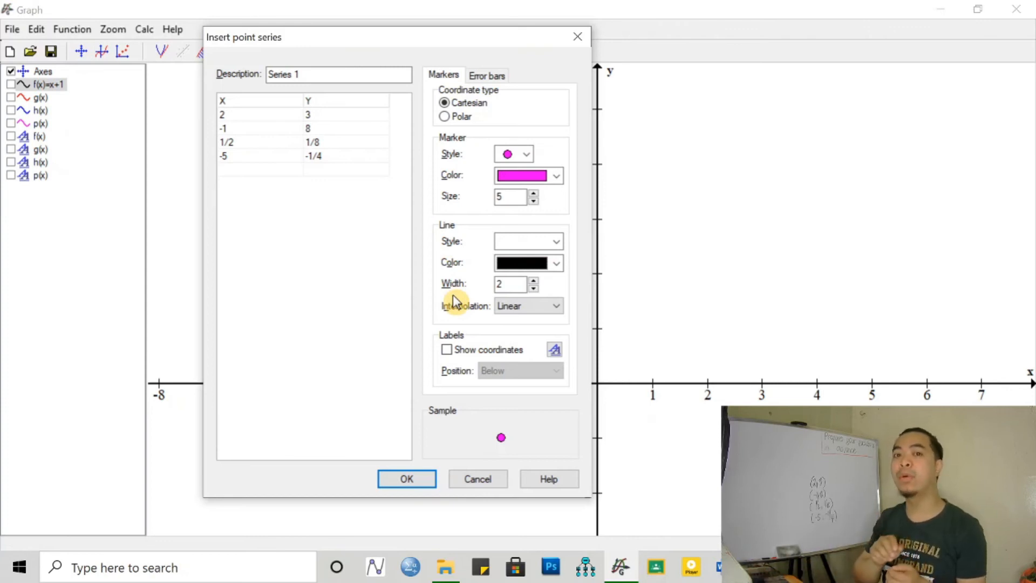
# - Show coordinate labels for the series' points, keeping their position Below
pyautogui.click(447, 351)
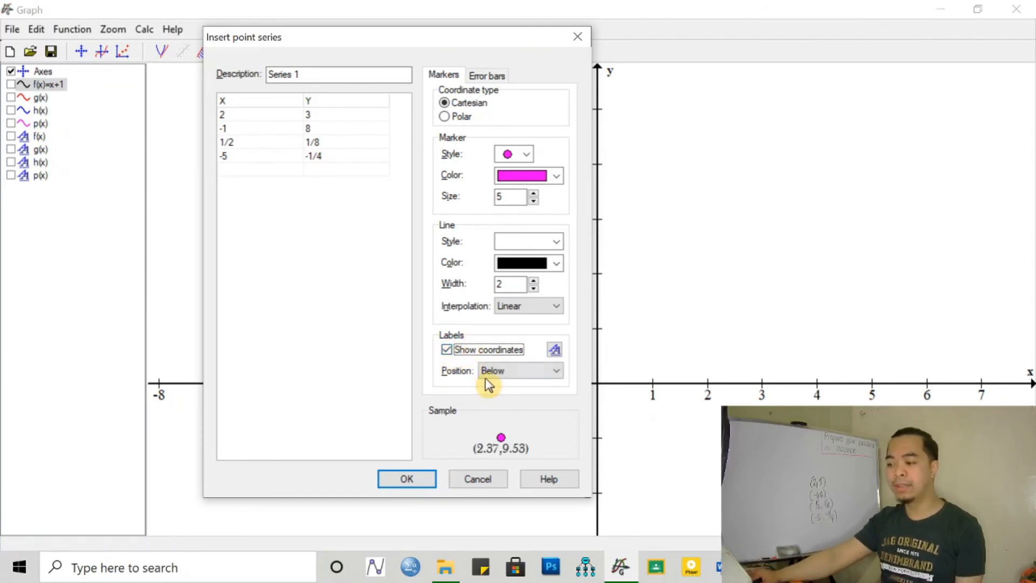
pyautogui.click(526, 372)
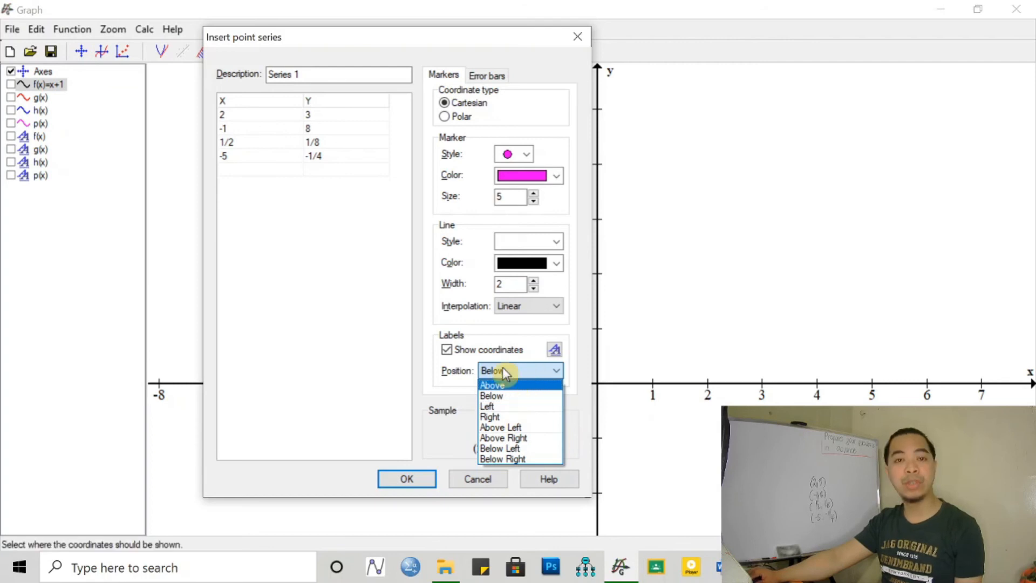
pyautogui.click(346, 333)
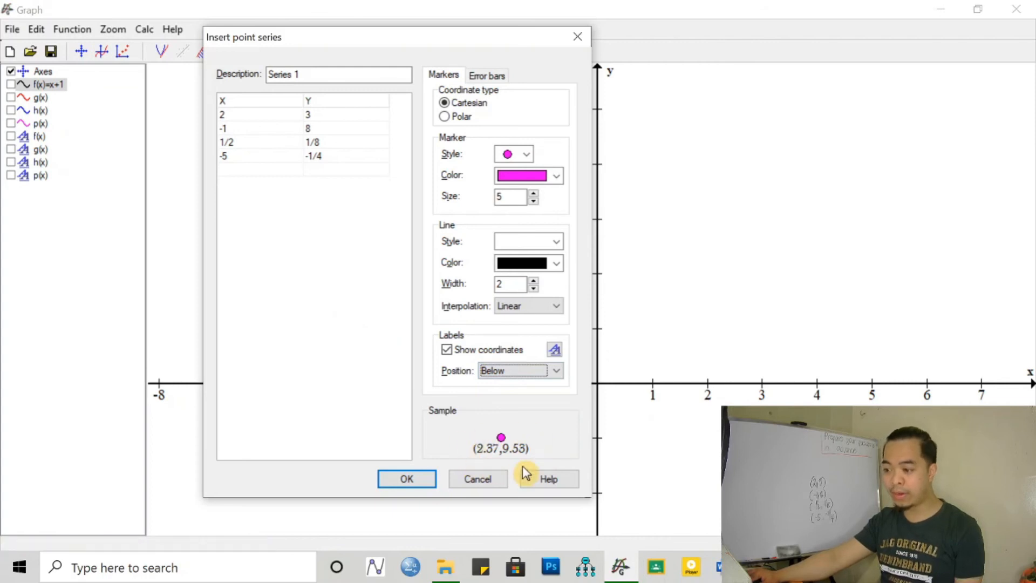
# - Set the marker color to black and insert the series so that all four points fit in the graph
pyautogui.click(556, 176)
pyautogui.scroll(-5, 555, 231)
pyautogui.scroll(6, 555, 238)
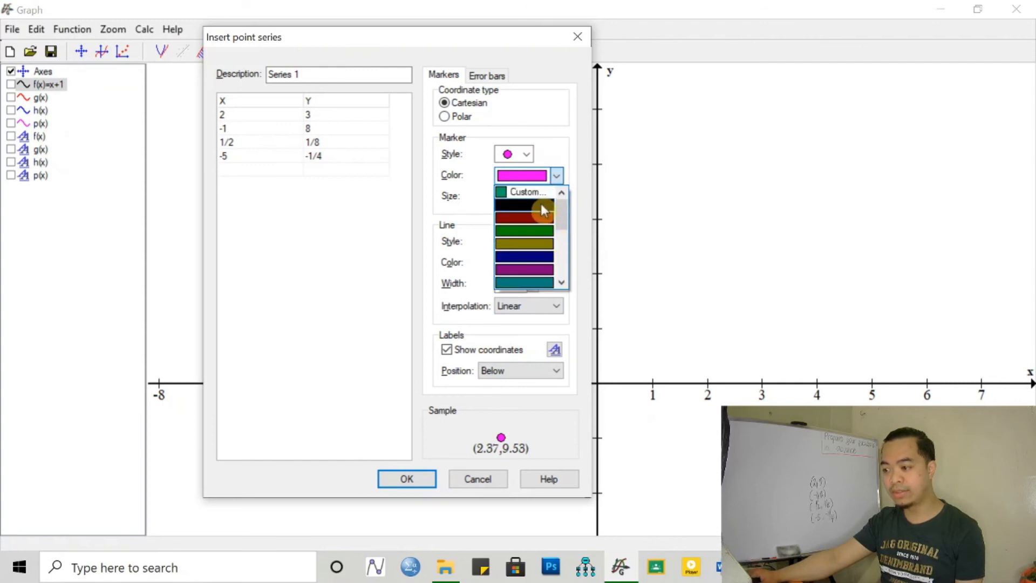
pyautogui.click(544, 207)
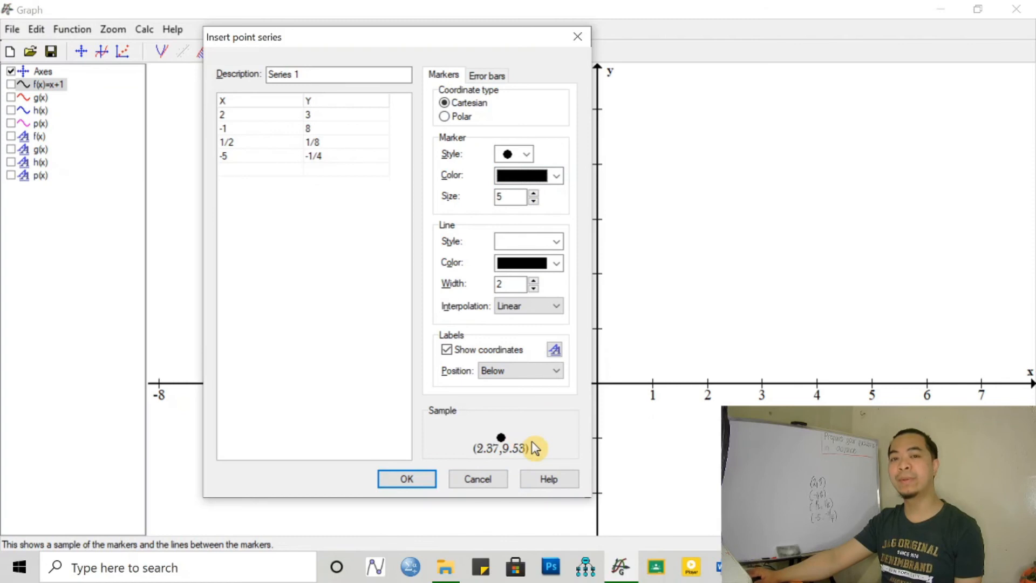
pyautogui.click(430, 483)
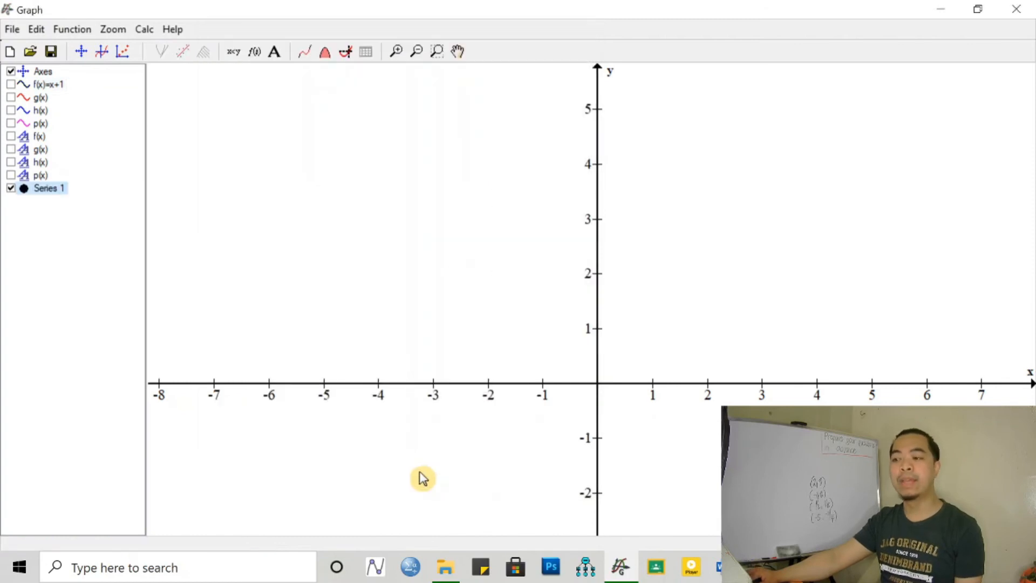
pyautogui.scroll(-2, 769, 320)
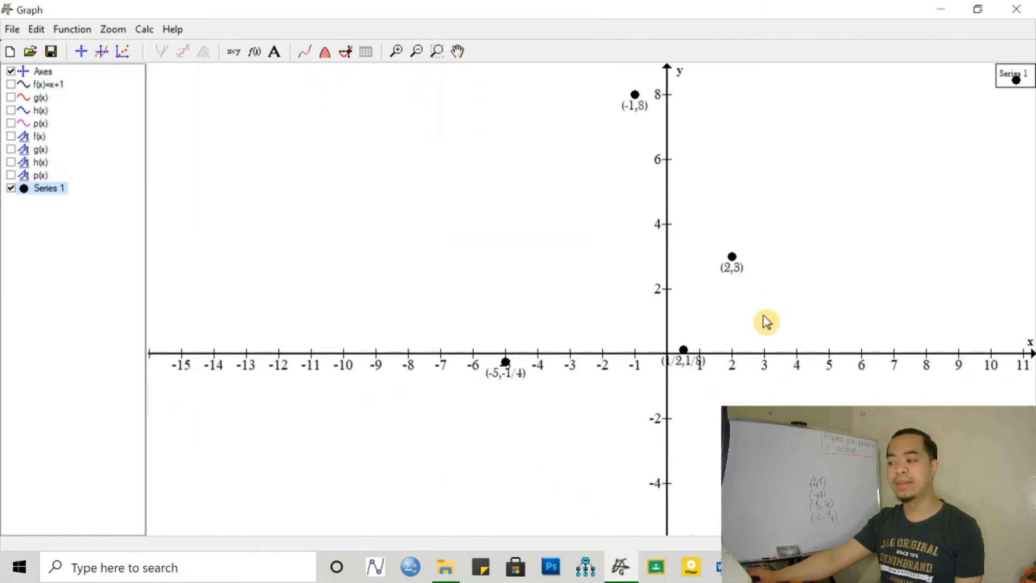
pyautogui.scroll(-1, 767, 320)
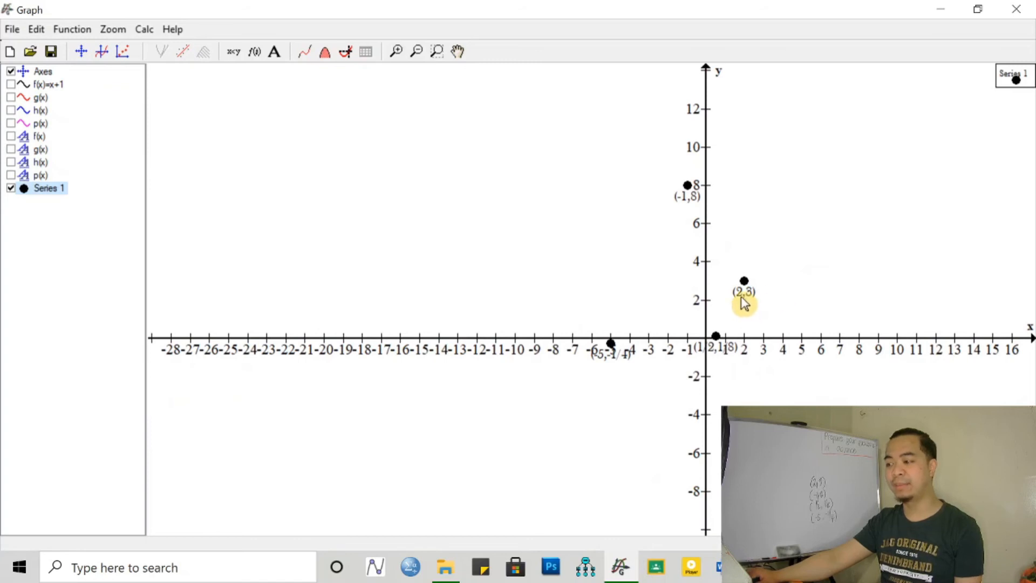
# - Show the plots of f(x)=x+1, g(x), h(x) and p(x) together with the plotted points
pyautogui.click(11, 85)
pyautogui.click(11, 98)
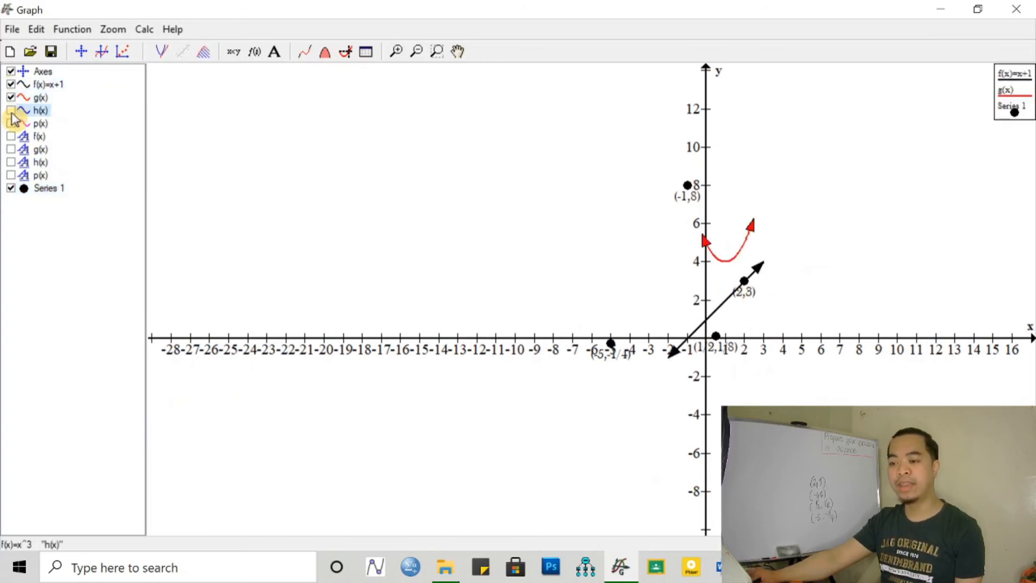
pyautogui.click(10, 111)
pyautogui.click(10, 124)
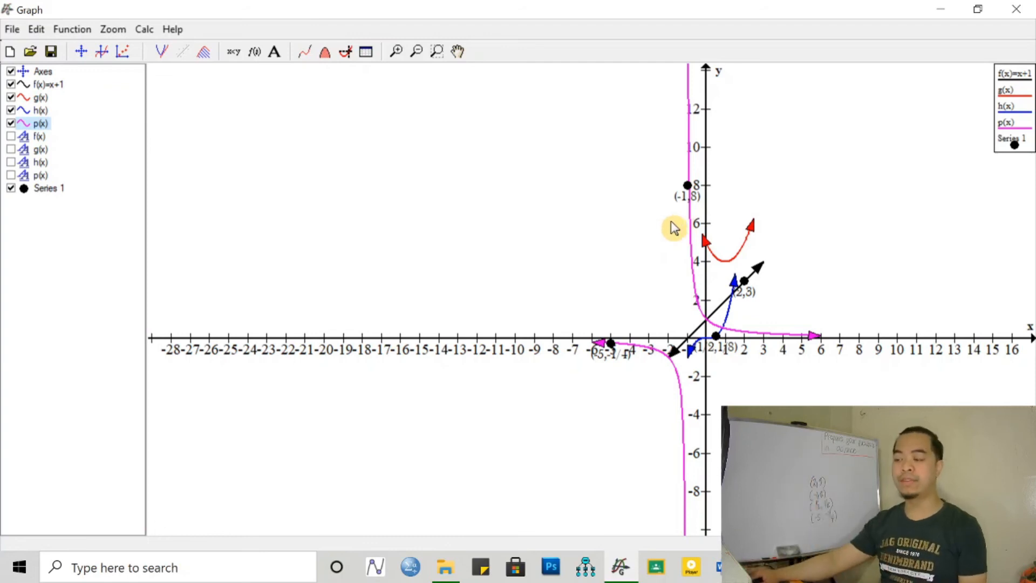
pyautogui.scroll(1, 783, 327)
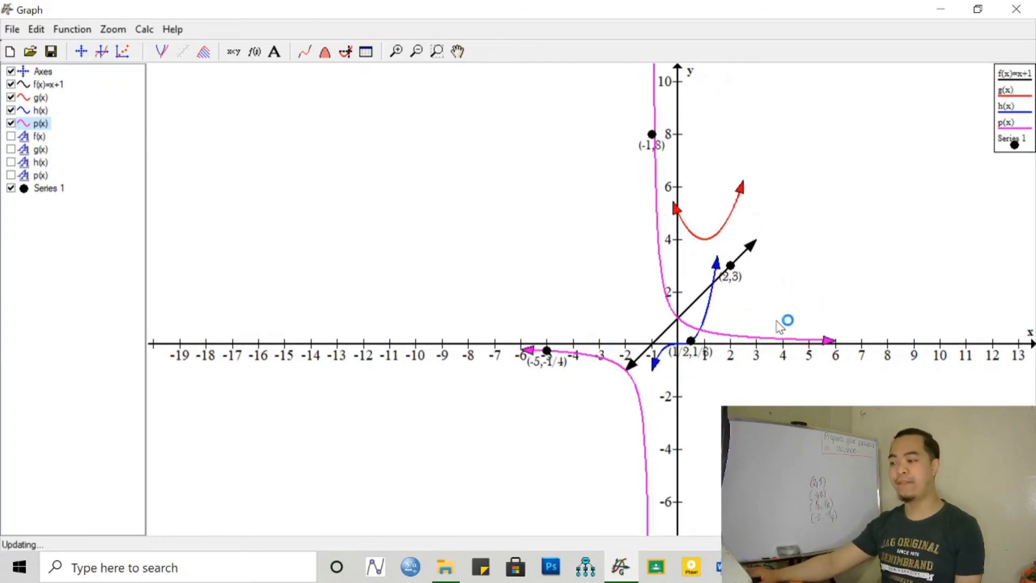
pyautogui.scroll(1, 780, 325)
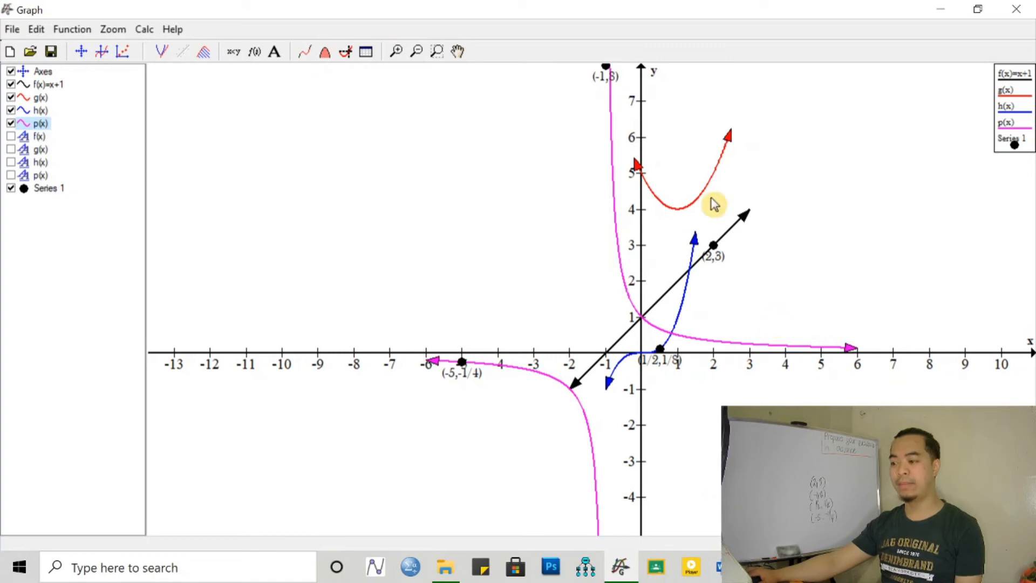
pyautogui.scroll(1, 715, 247)
pyautogui.scroll(-2, 716, 247)
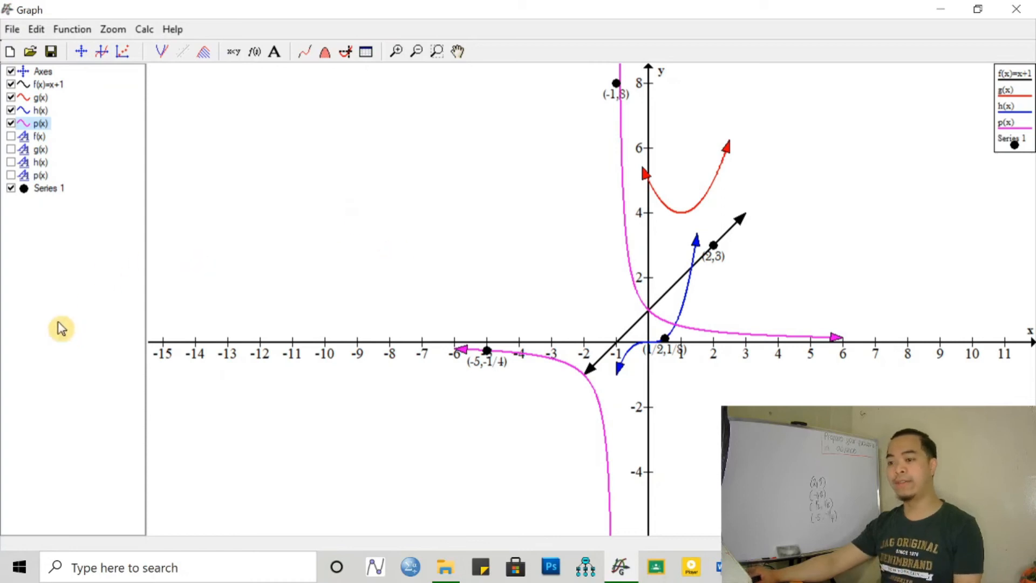
# - Hide Series 1 and the plots of f(x)=x+1, h(x) and p(x) so only the g(x) parabola is displayed
pyautogui.click(12, 188)
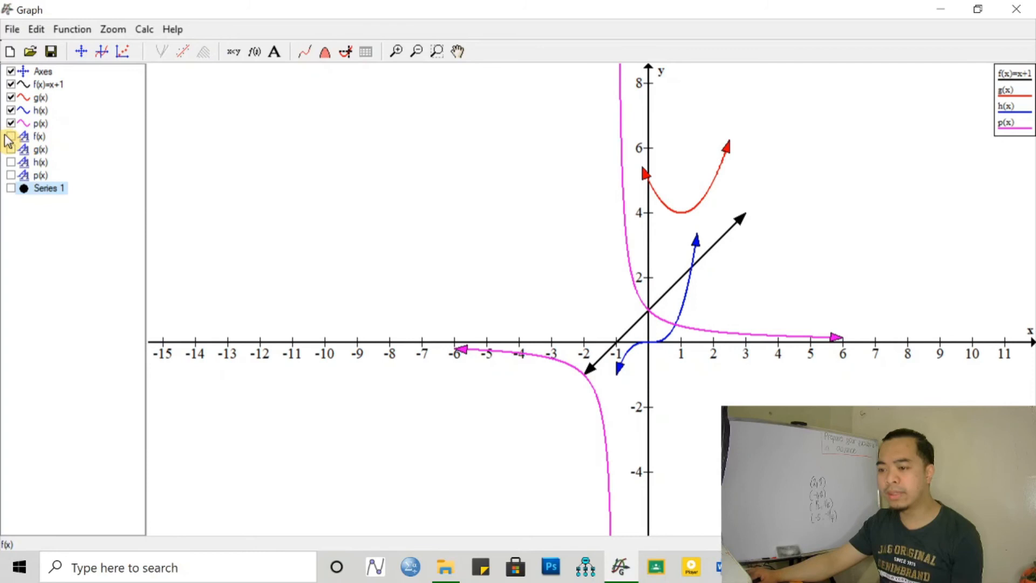
pyautogui.click(11, 84)
pyautogui.click(11, 110)
pyautogui.click(11, 124)
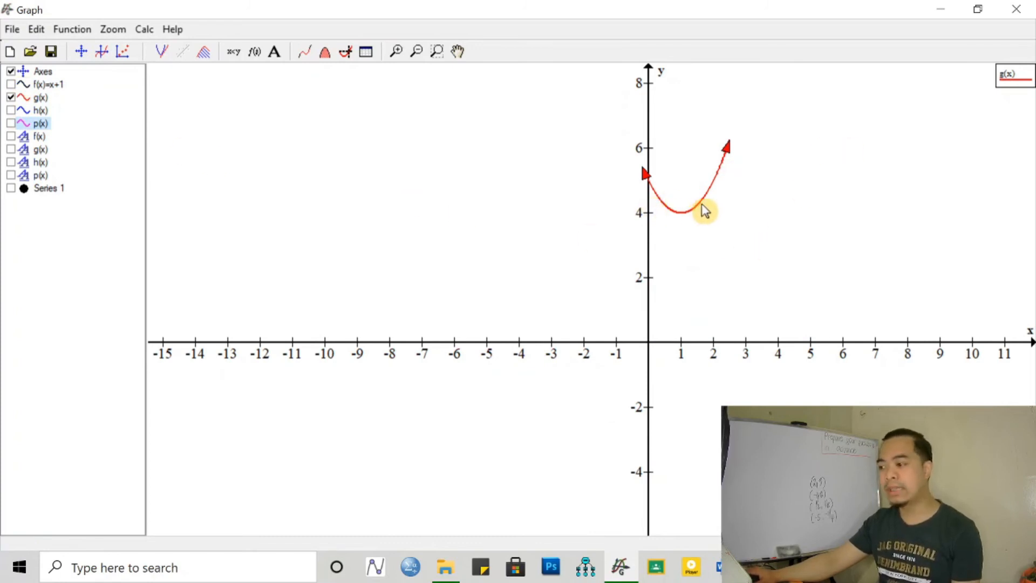
pyautogui.scroll(2, 734, 227)
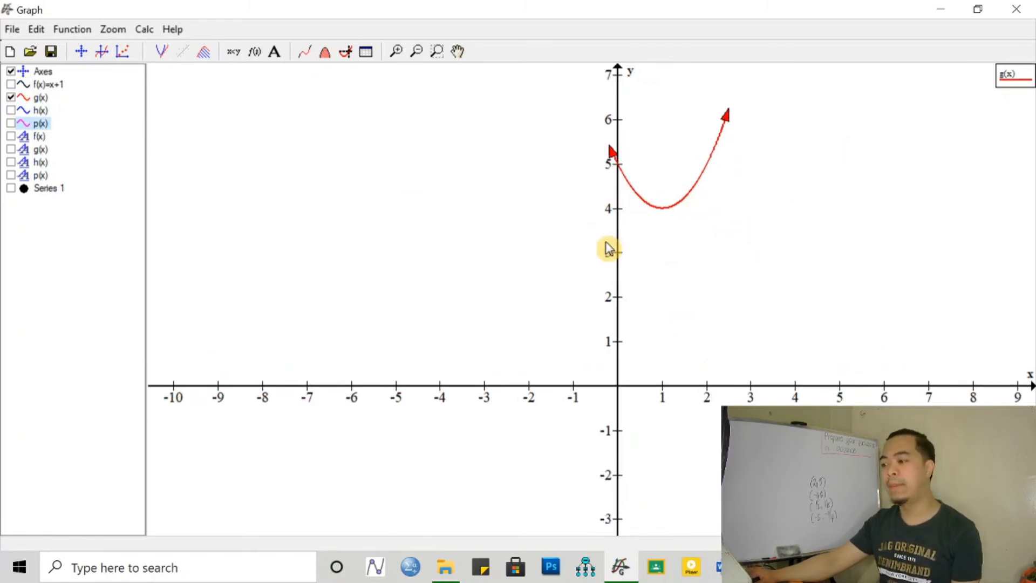
# - Insert shading for g(x) with the Below function option, keeping the default shading style
pyautogui.scroll(2, 667, 230)
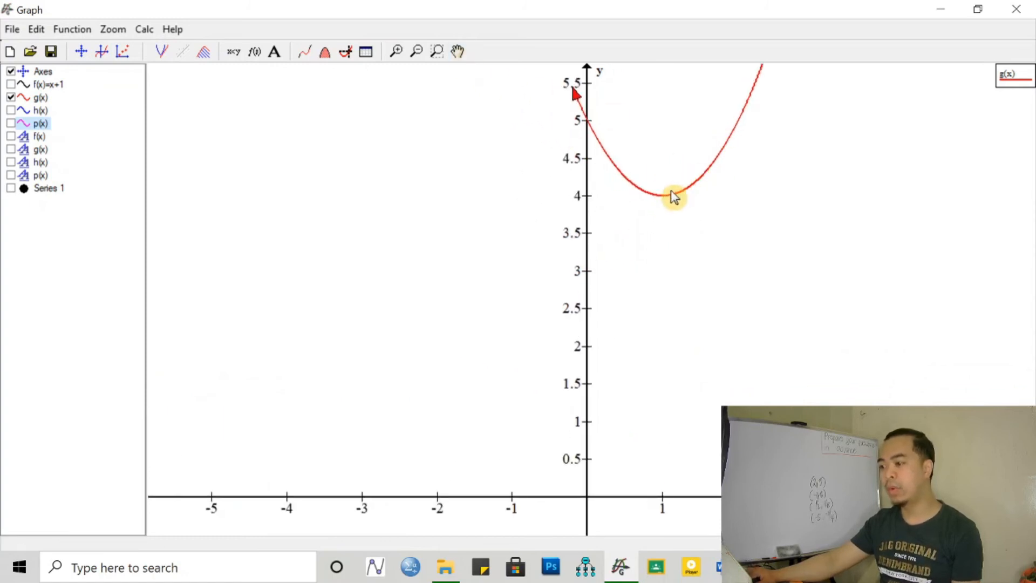
pyautogui.click(458, 52)
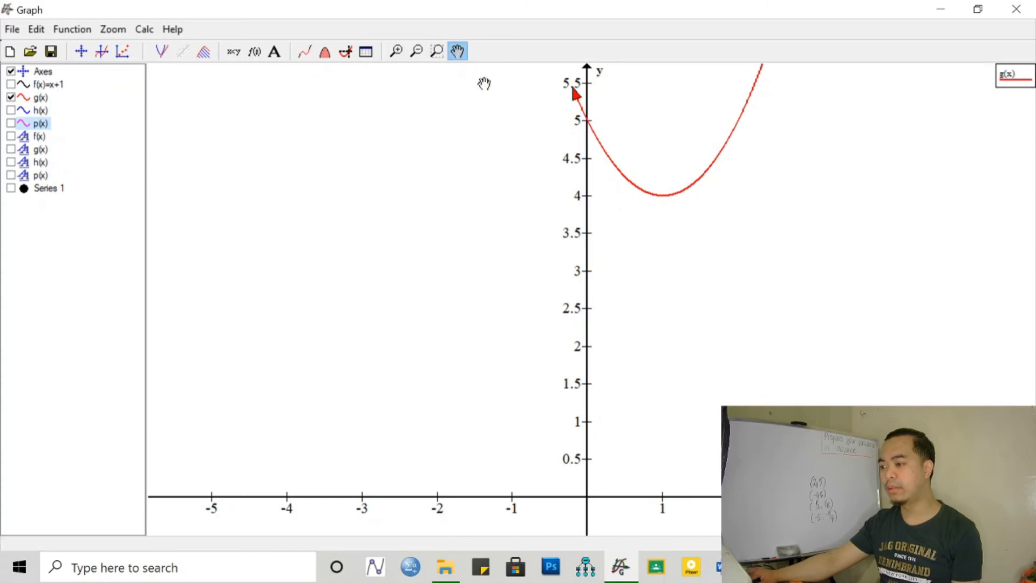
pyautogui.moveTo(599, 190)
pyautogui.mouseDown()
pyautogui.moveTo(566, 187)
pyautogui.moveTo(585, 194)
pyautogui.mouseUp()
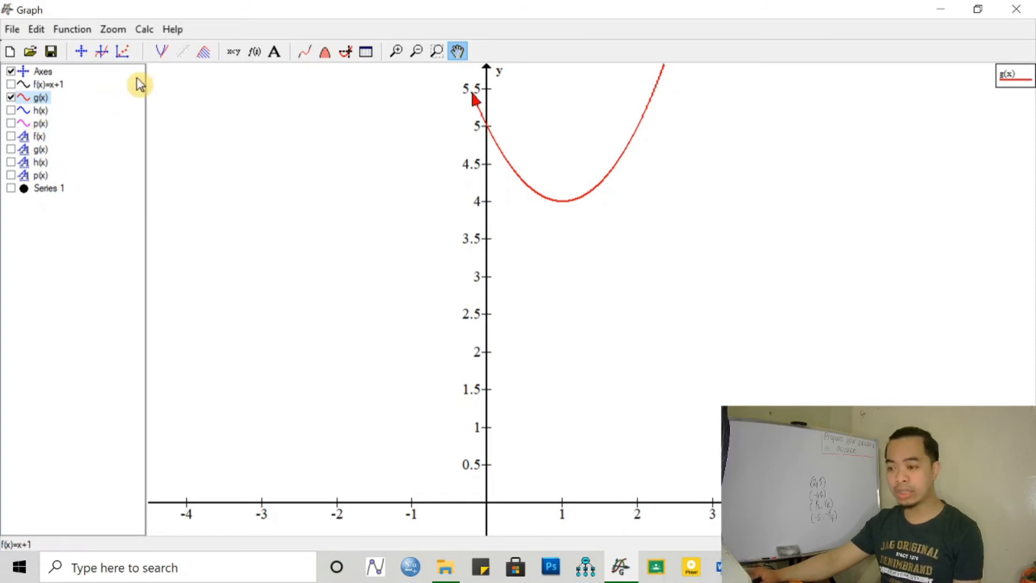
pyautogui.click(204, 54)
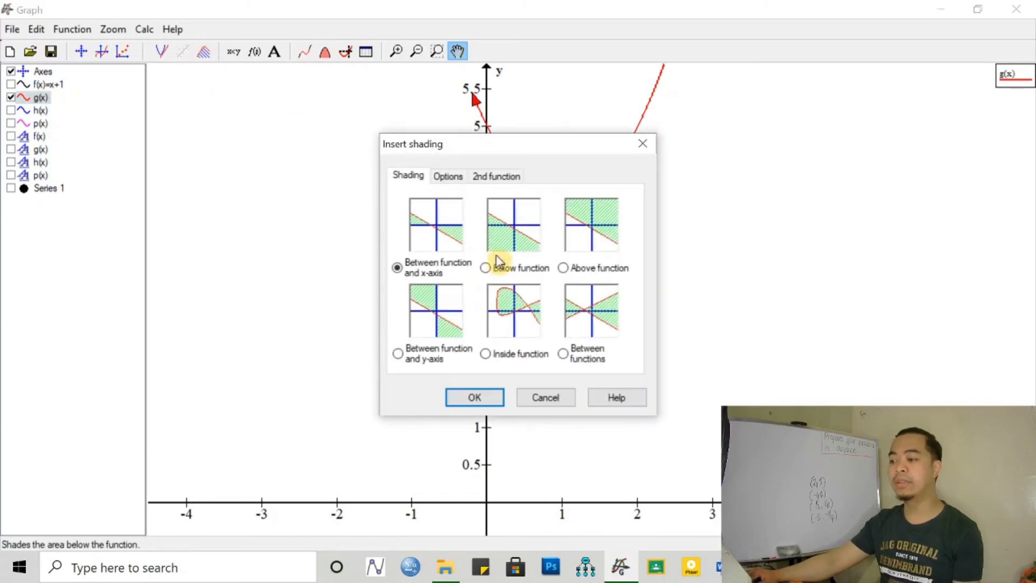
pyautogui.moveTo(558, 152)
pyautogui.mouseDown()
pyautogui.moveTo(351, 132)
pyautogui.moveTo(341, 117)
pyautogui.mouseUp()
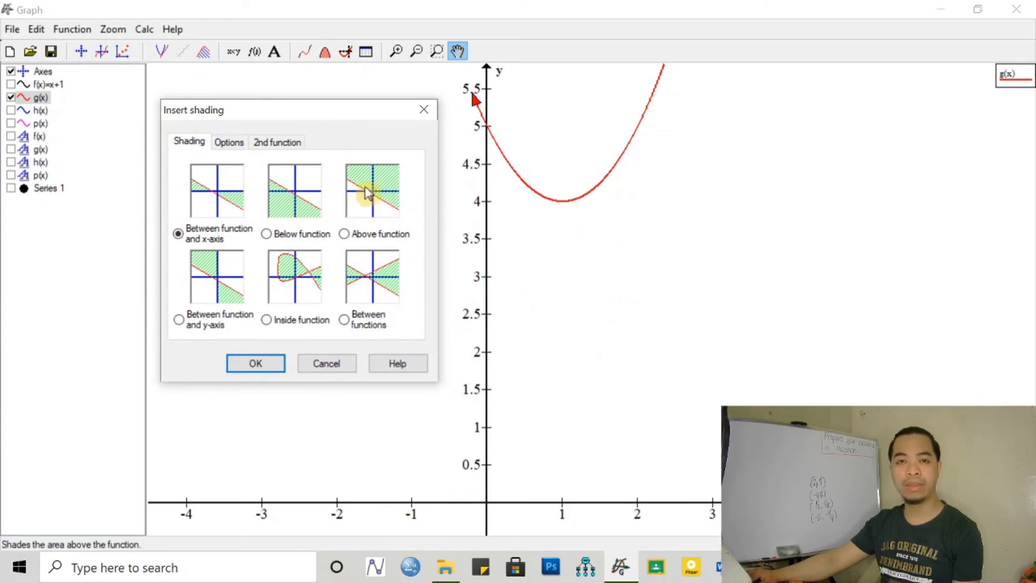
pyautogui.click(267, 234)
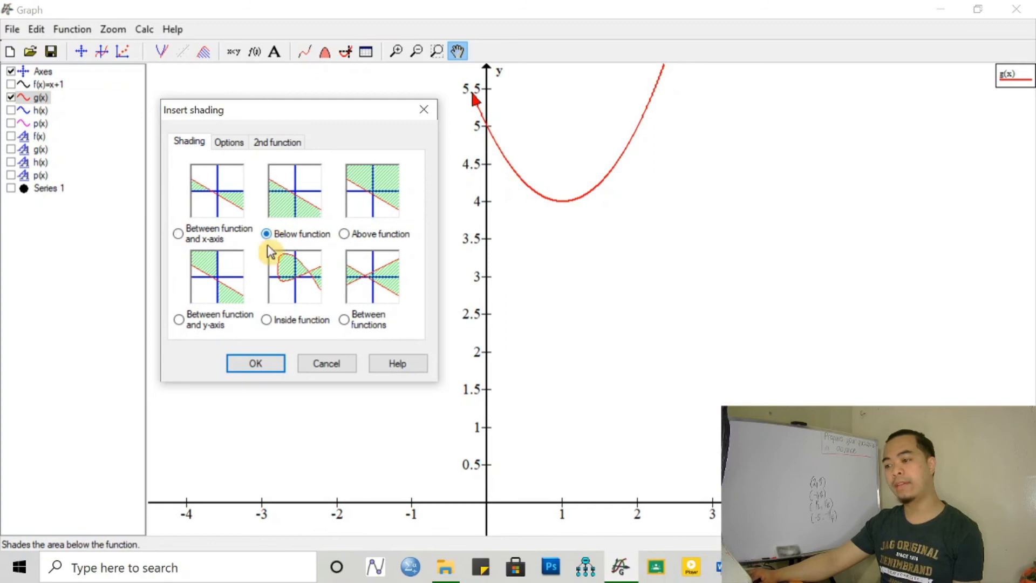
pyautogui.click(256, 364)
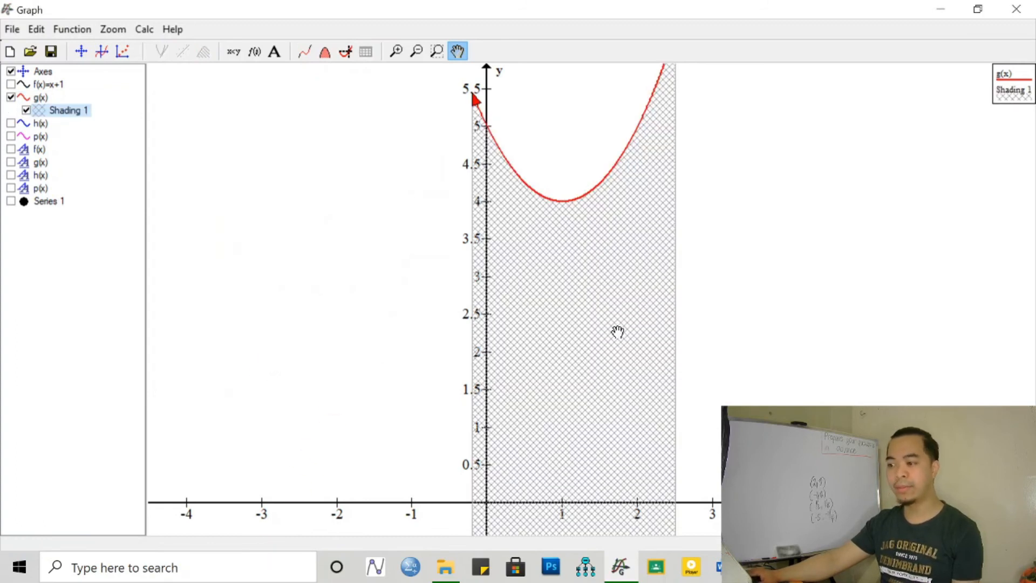
# - Hide Shading 1 beneath the g(x) parabola
pyautogui.scroll(-2, 658, 297)
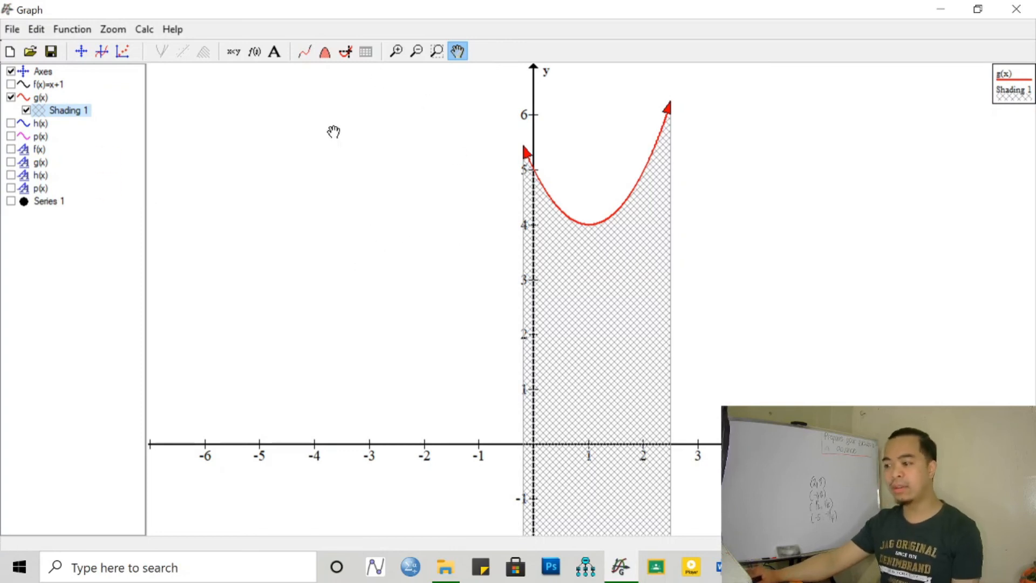
pyautogui.click(365, 51)
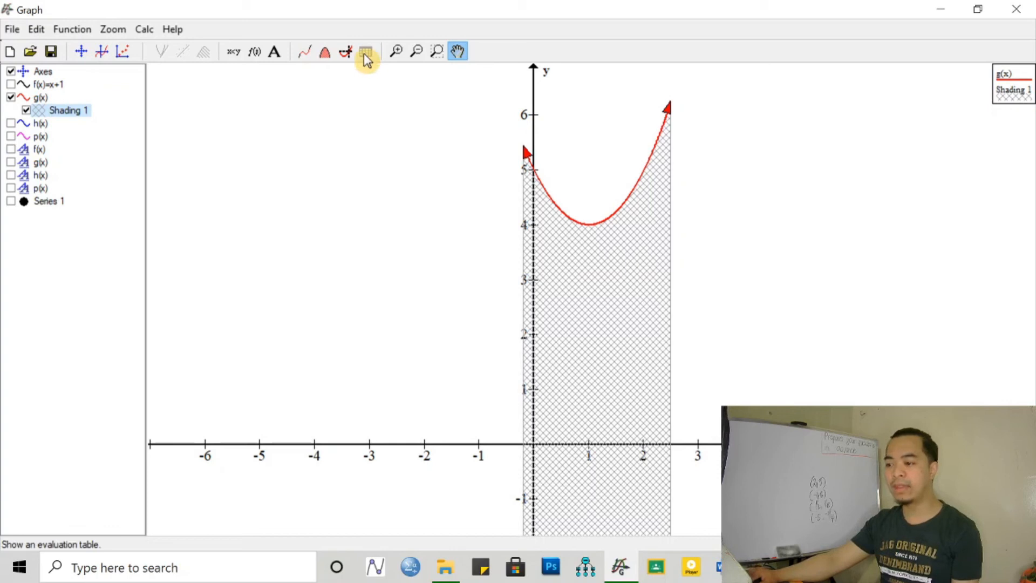
pyautogui.click(27, 110)
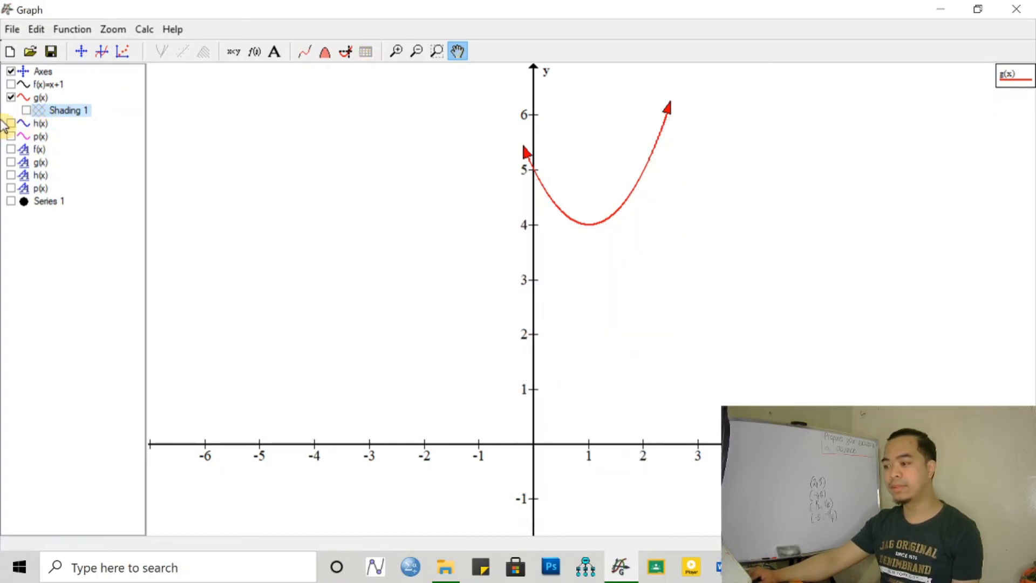
# - Open the evaluation table for g(x) and set its x interval from -2 to 2
pyautogui.click(39, 98)
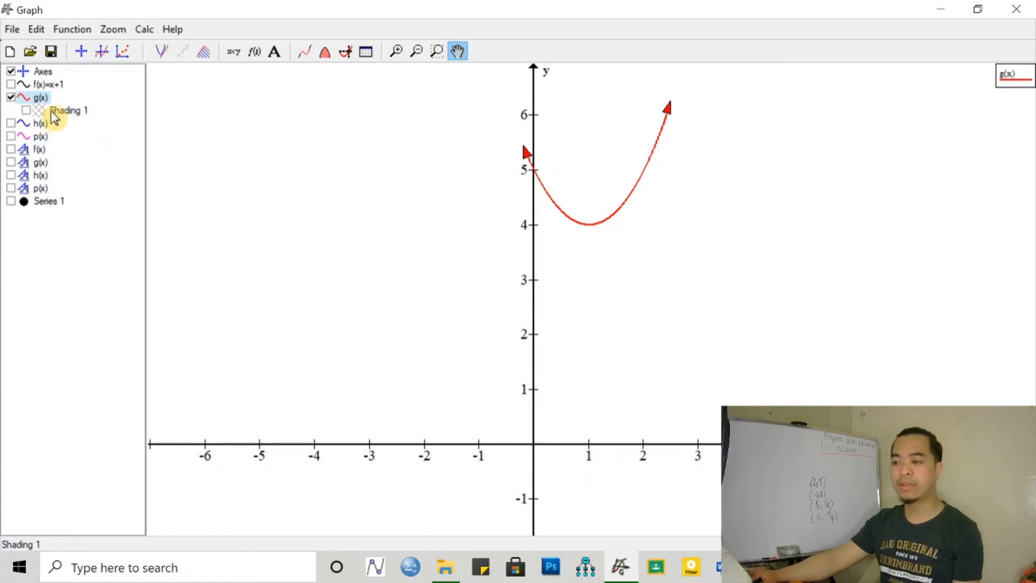
pyautogui.click(365, 51)
pyautogui.moveTo(504, 90); pyautogui.dragTo(369, 83)
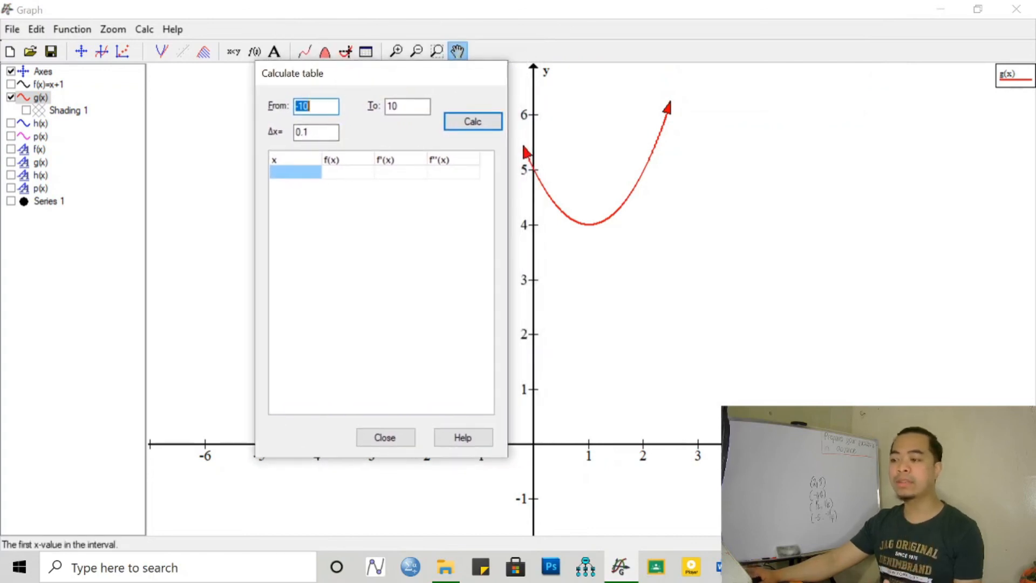
pyautogui.moveTo(358, 81)
pyautogui.mouseDown()
pyautogui.moveTo(386, 86)
pyautogui.moveTo(358, 100)
pyautogui.moveTo(363, 86)
pyautogui.mouseUp()
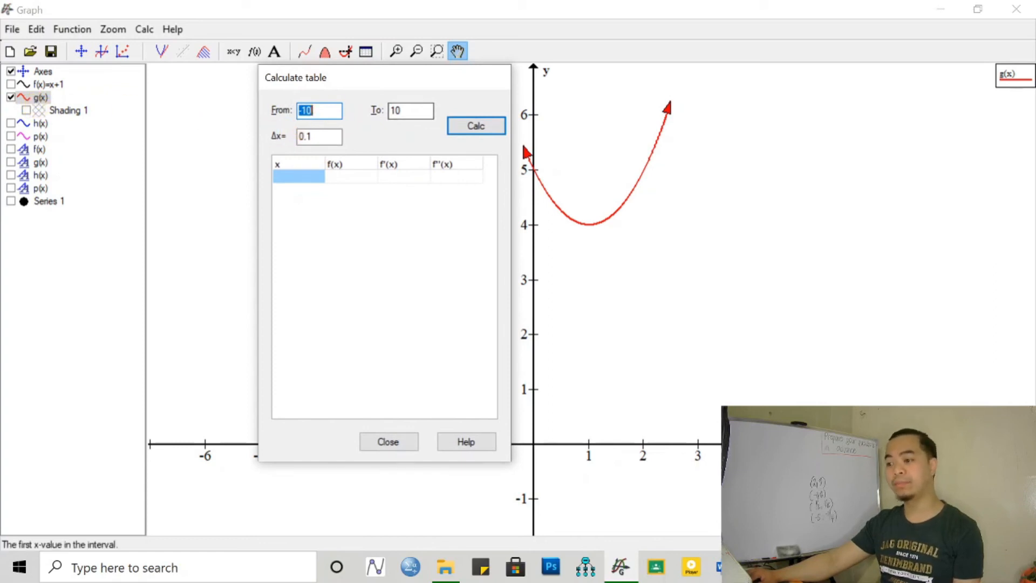
pyautogui.press('BackSpace')
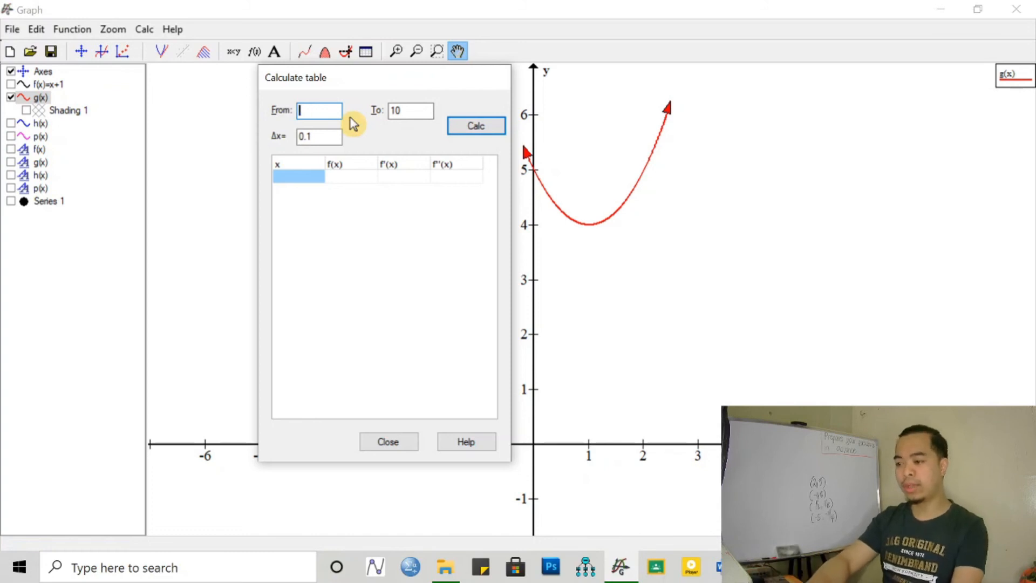
pyautogui.write('-2')
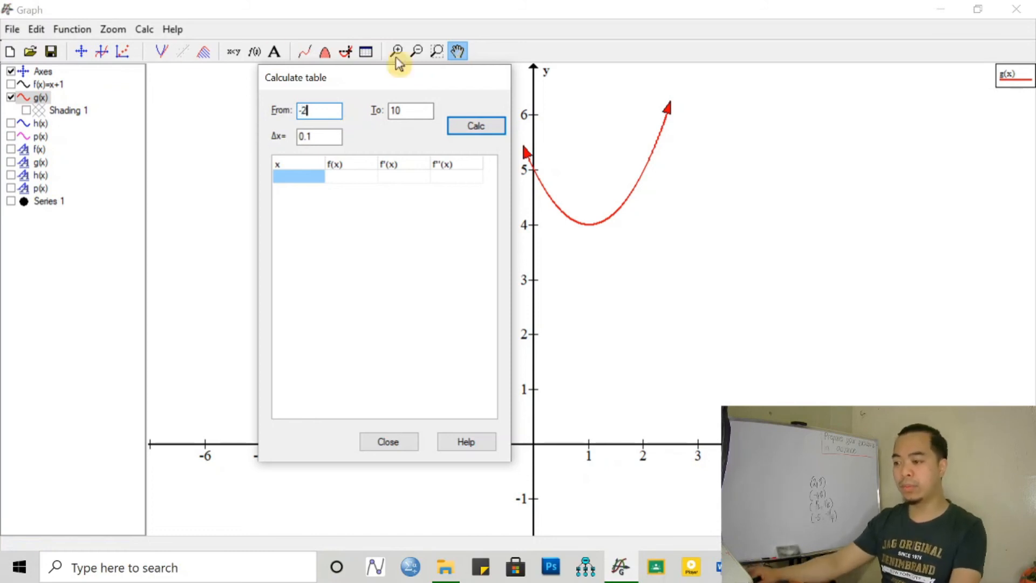
pyautogui.press('Tab')
pyautogui.write('2')
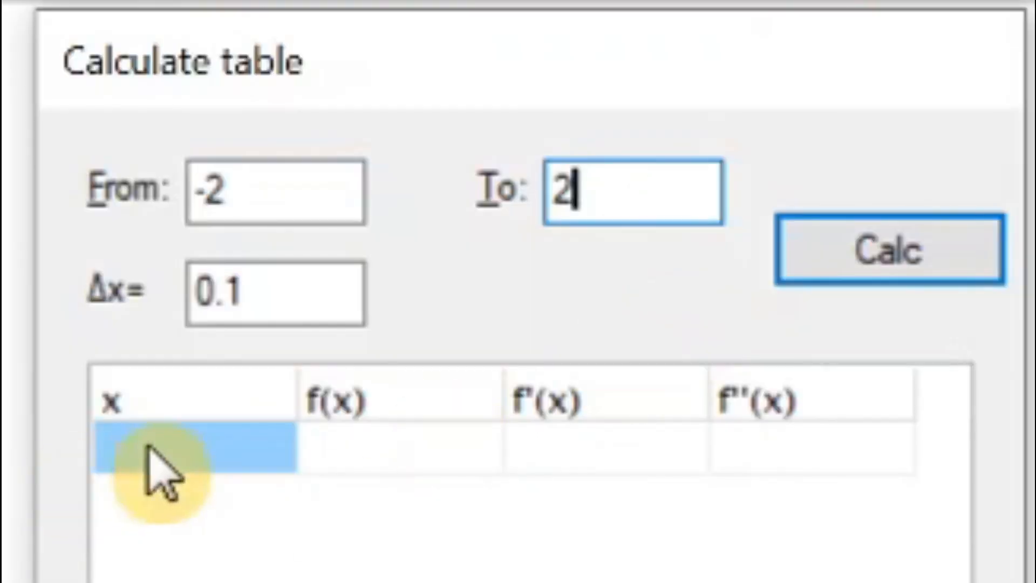
# - Set the table's Δx to 1 and calculate the values of g(x) and its derivatives
pyautogui.click(276, 293)
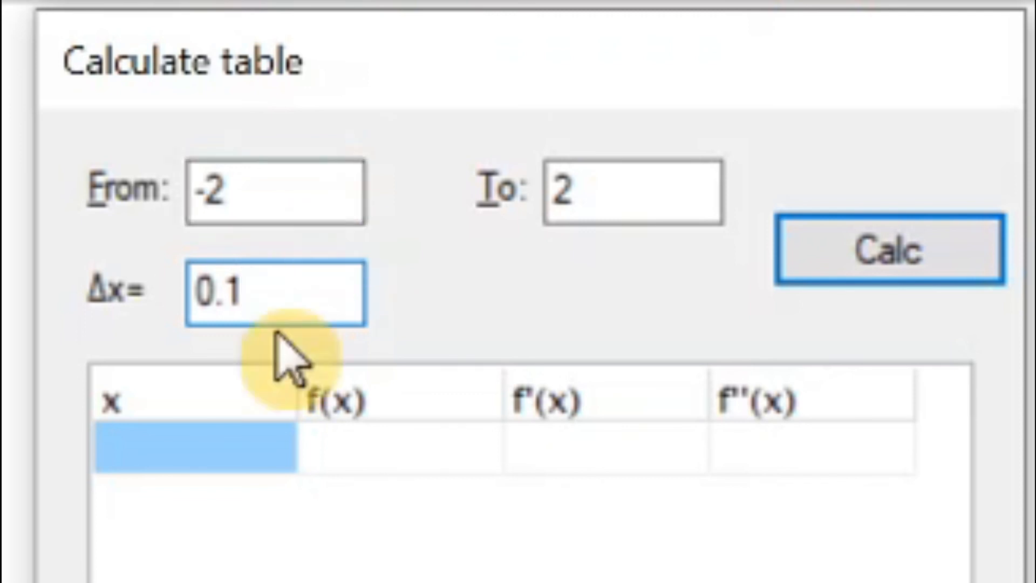
pyautogui.press('BackSpace')
pyautogui.press('BackSpace')
pyautogui.press('BackSpace')
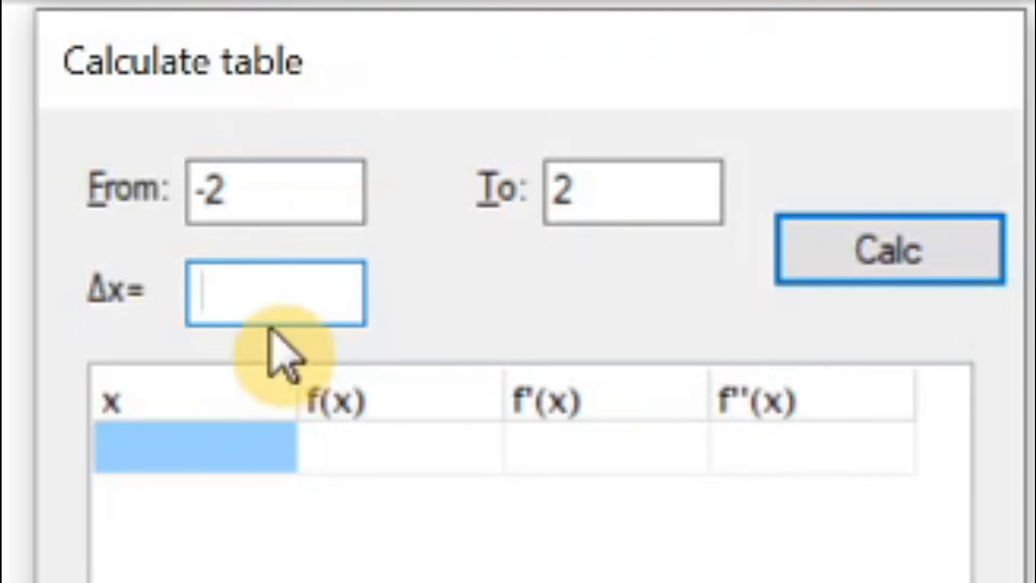
pyautogui.write('1')
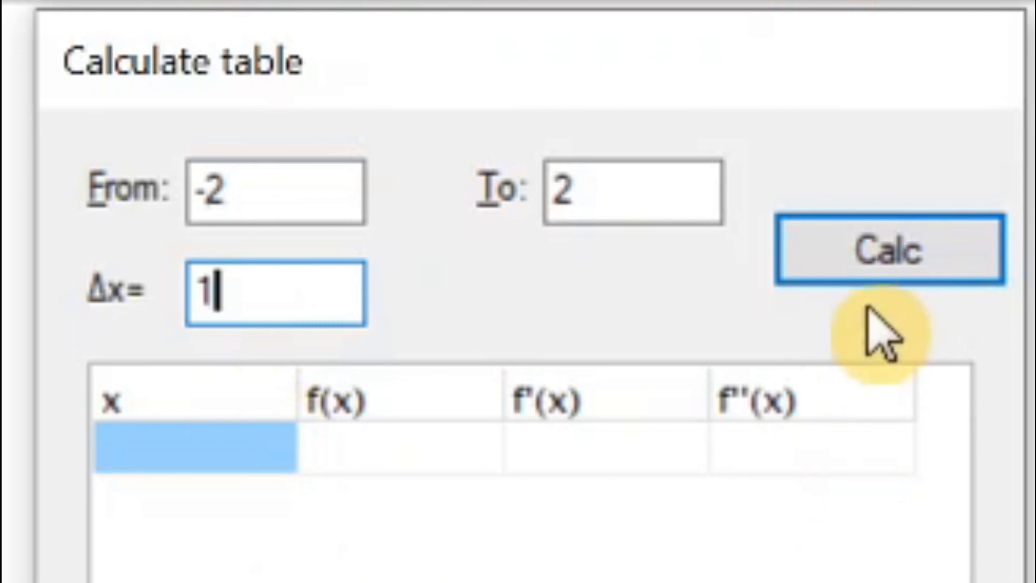
pyautogui.click(906, 278)
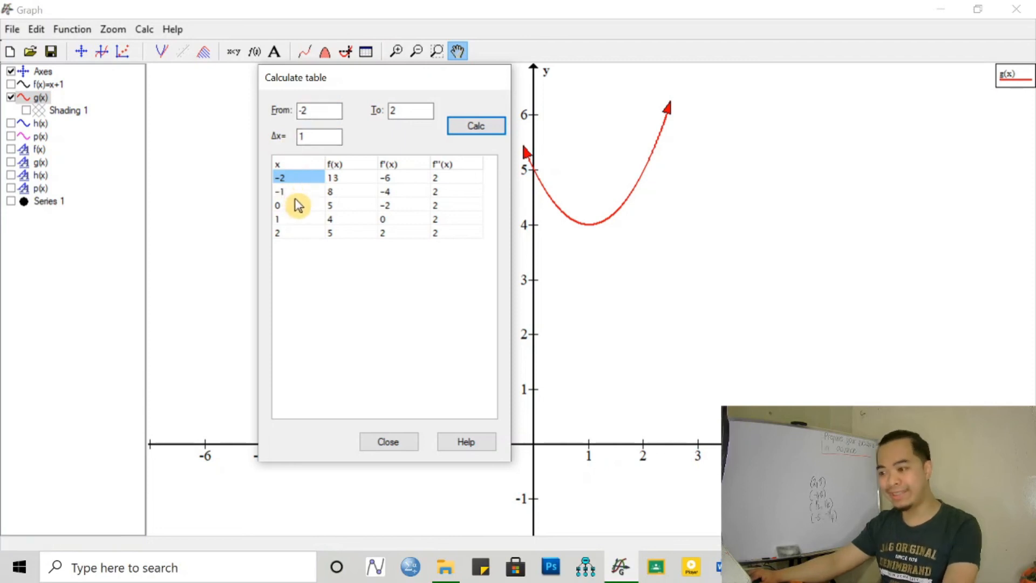
# - Recalculate the g(x) table with Δx set to .1, look through its rows to x = 2.0 and close it
pyautogui.press('BackSpace')
pyautogui.write('.1')
pyautogui.click(458, 124)
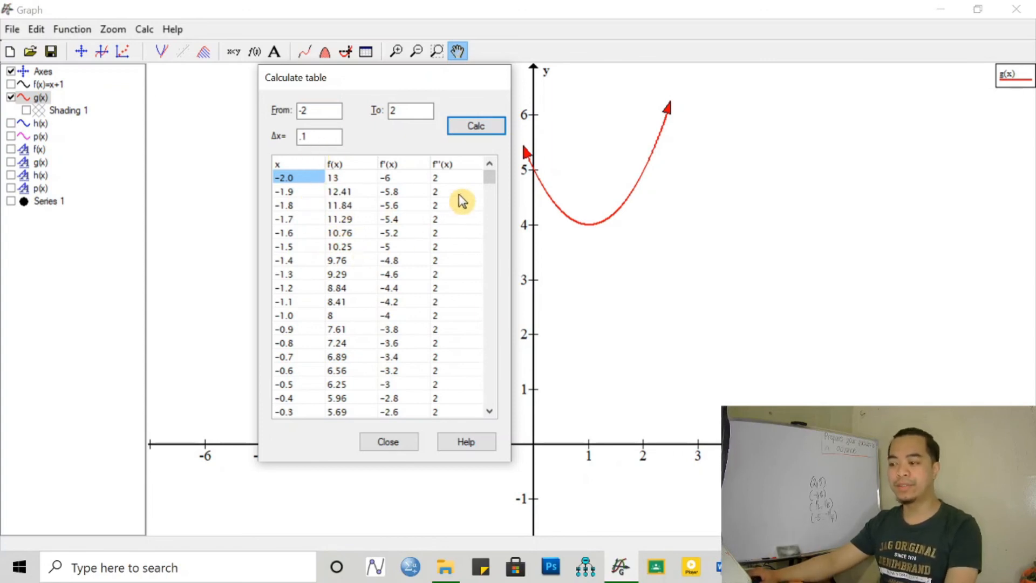
pyautogui.click(489, 412)
pyautogui.moveTo(491, 413); pyautogui.dragTo(492, 407)
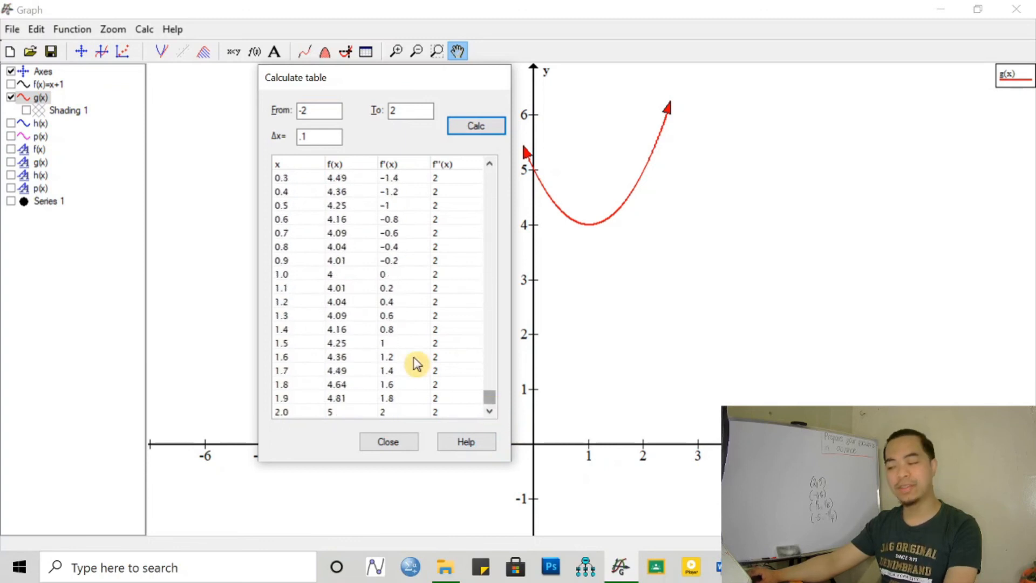
pyautogui.click(398, 447)
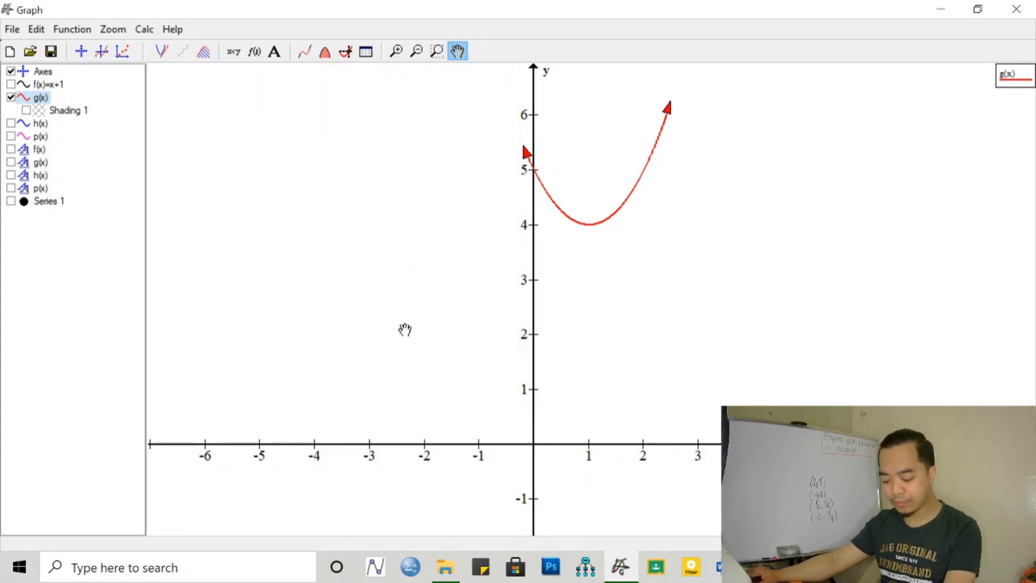
# - Show the plots of f(x)=x+1, h(x) and p(x), all four function labels and Series 1 together with g(x), leaving Shading 1 hidden
pyautogui.scroll(-3, 596, 368)
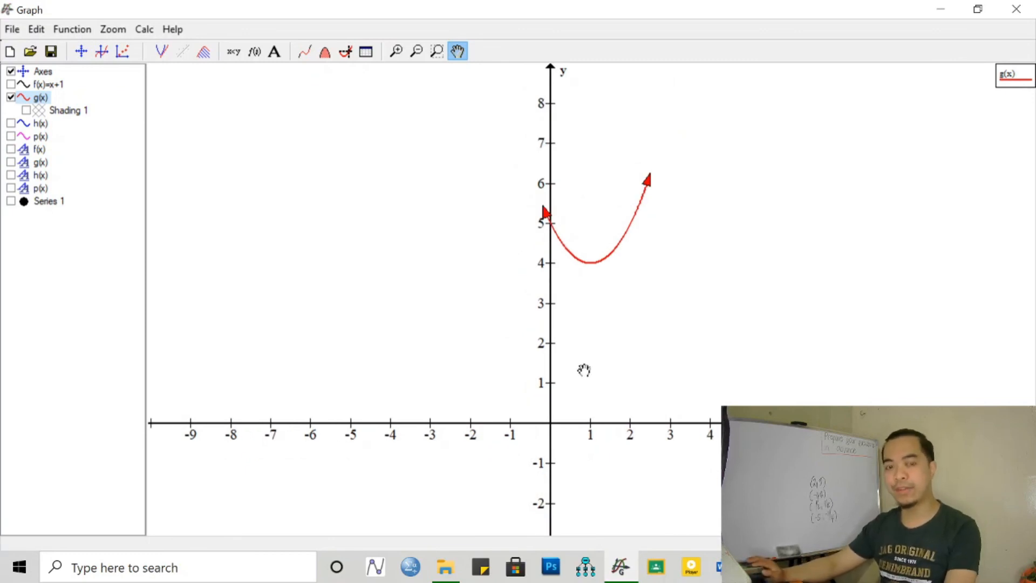
pyautogui.click(12, 30)
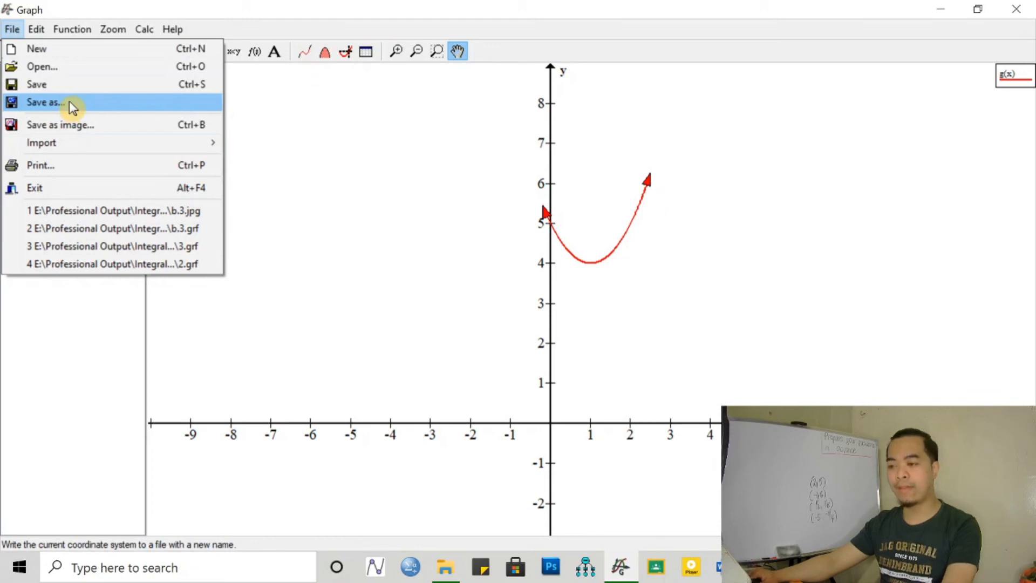
pyautogui.click(258, 7)
pyautogui.click(11, 124)
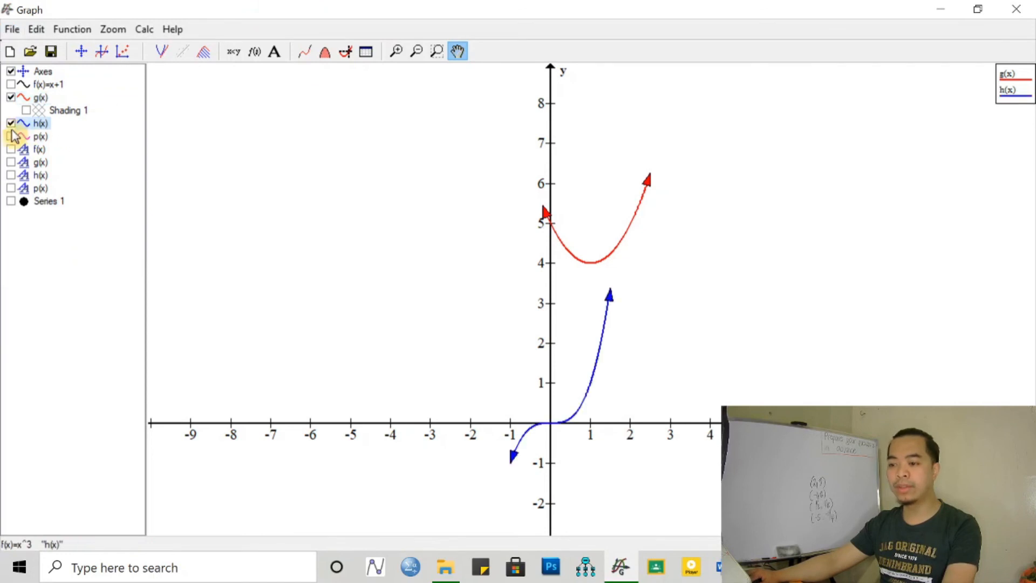
pyautogui.click(11, 136)
pyautogui.click(11, 149)
pyautogui.click(11, 162)
pyautogui.click(11, 175)
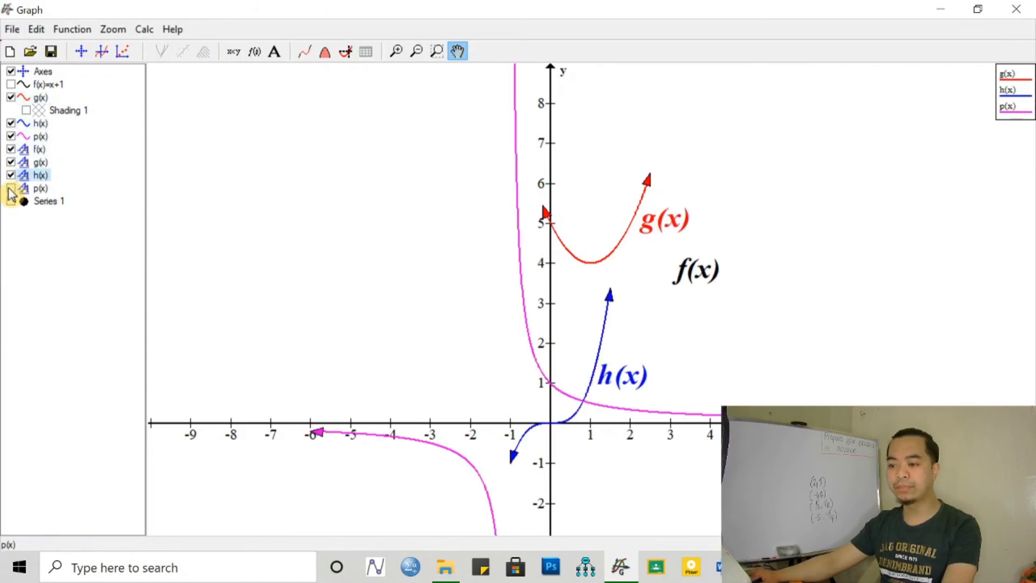
pyautogui.click(10, 188)
pyautogui.click(10, 201)
pyautogui.click(10, 84)
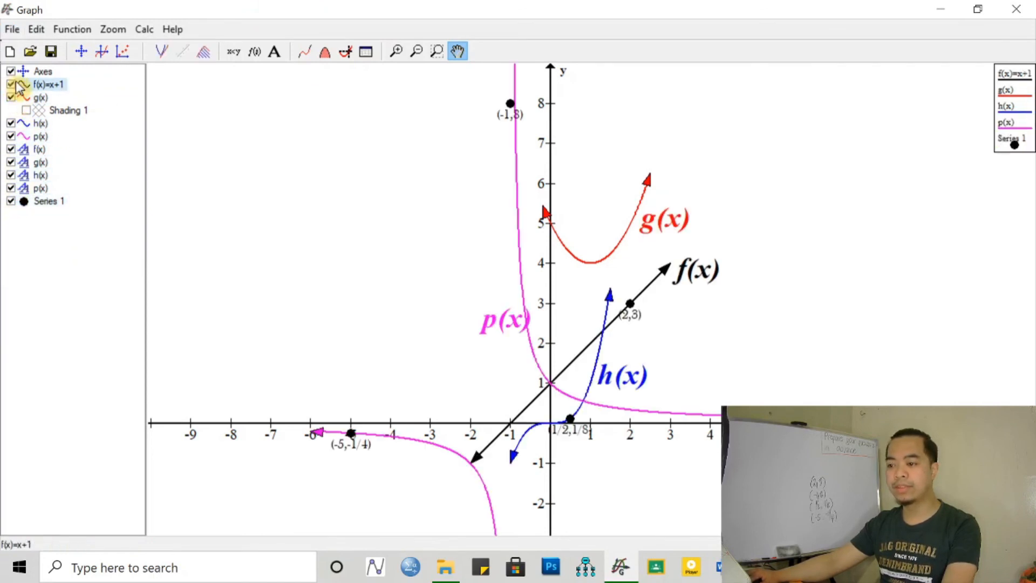
pyautogui.moveTo(568, 367); pyautogui.dragTo(592, 306)
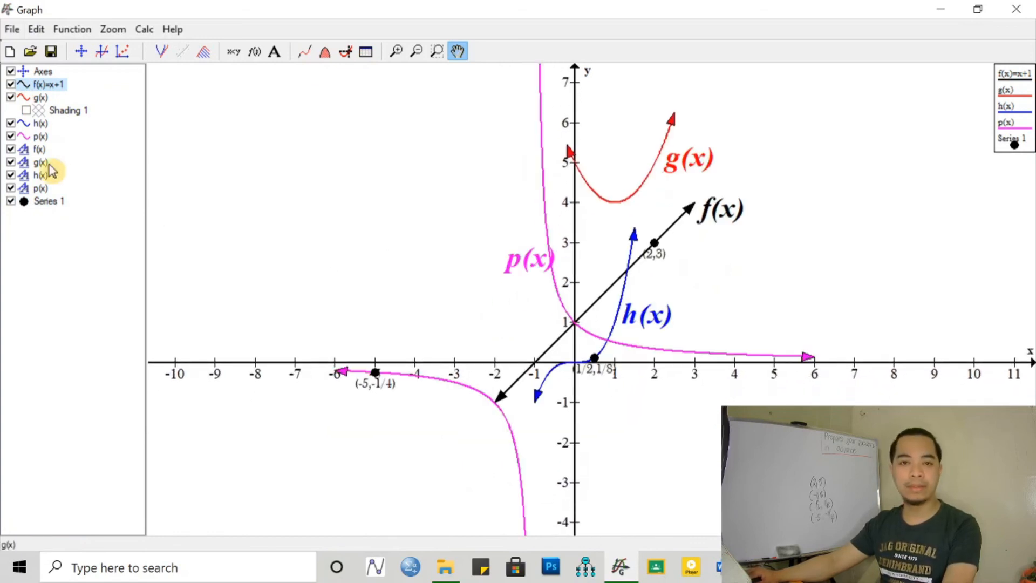
pyautogui.click(12, 29)
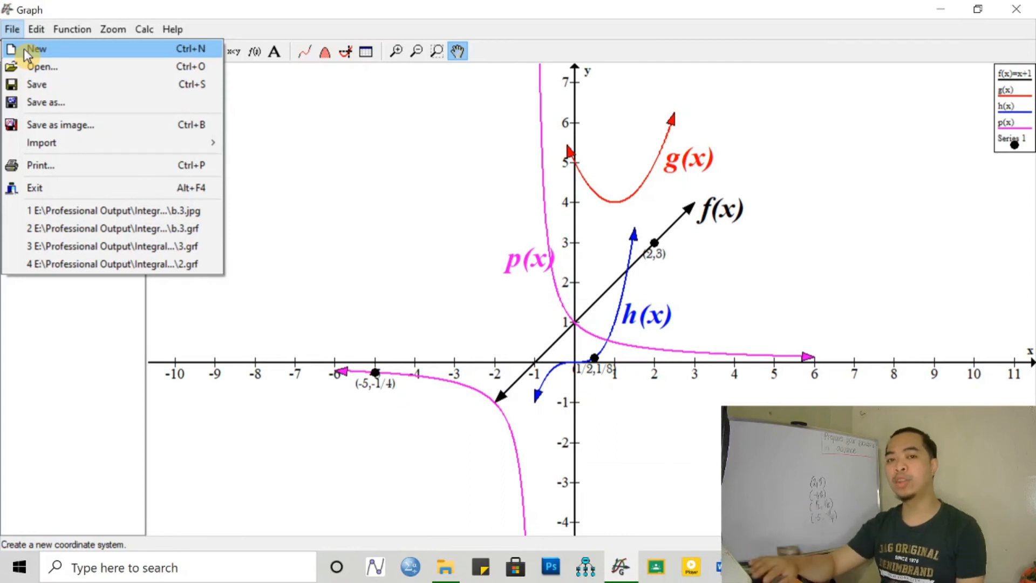
pyautogui.press('Right')
pyautogui.press('Right')
pyautogui.press('Right')
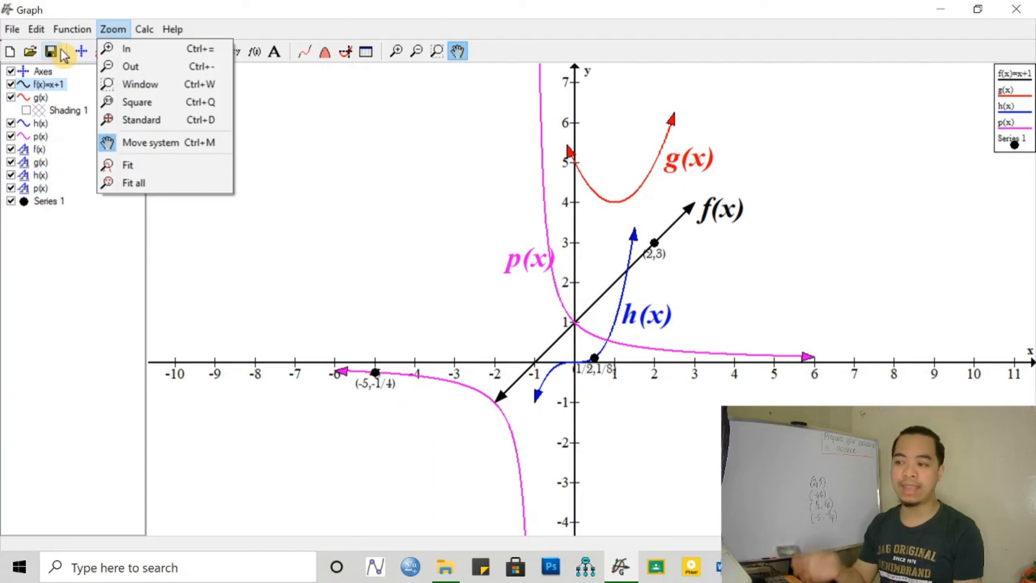
pyautogui.click(12, 28)
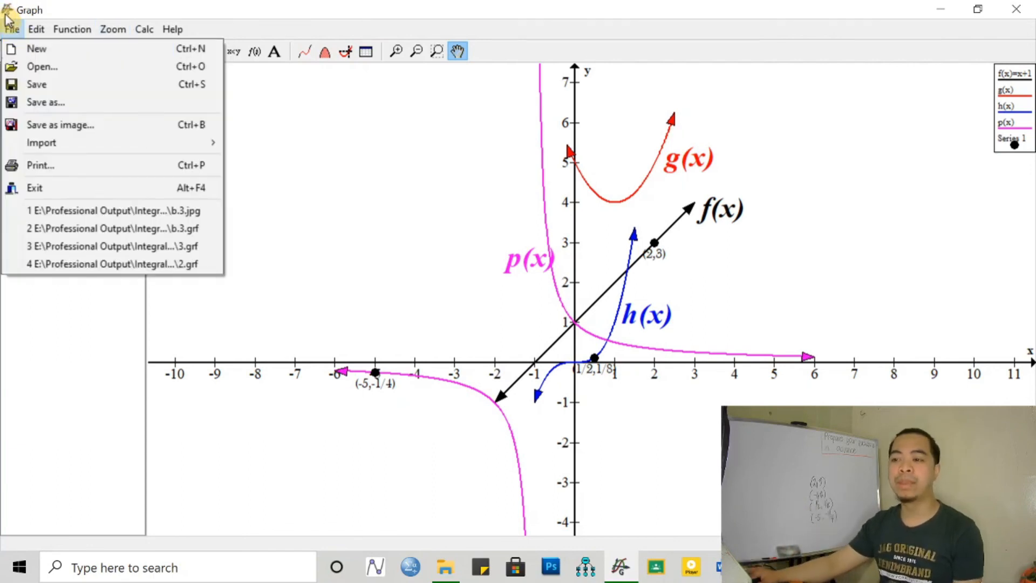
pyautogui.click(11, 30)
# - Save the graph to the Desktop under the name sample as a Graph file (.grf)
pyautogui.click(11, 30)
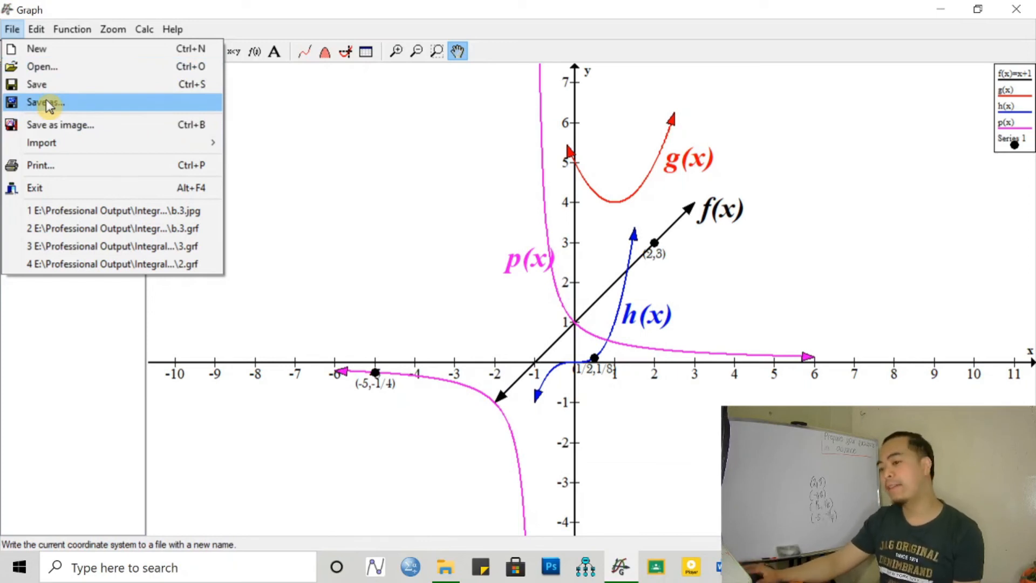
pyautogui.click(75, 105)
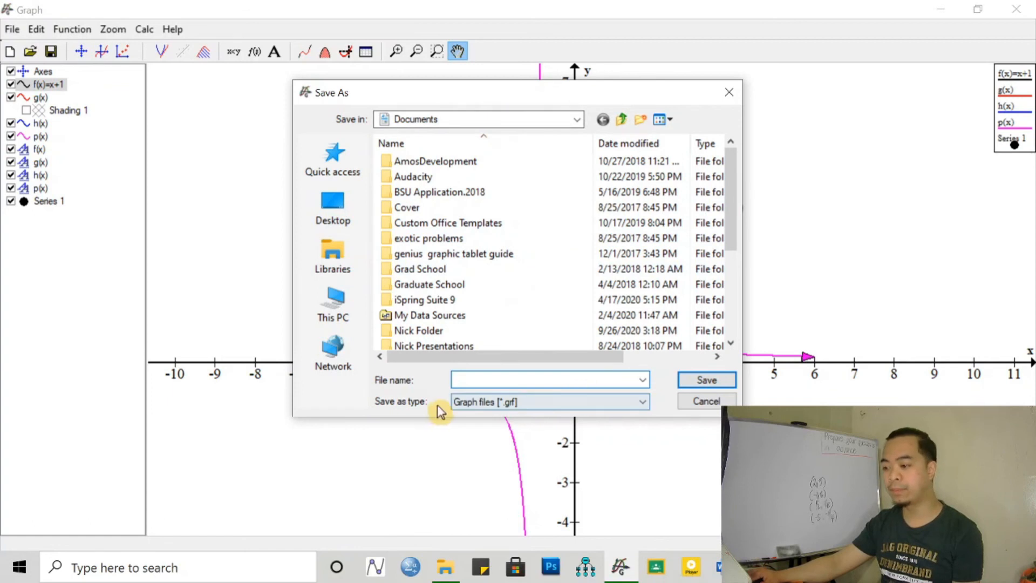
pyautogui.click(540, 401)
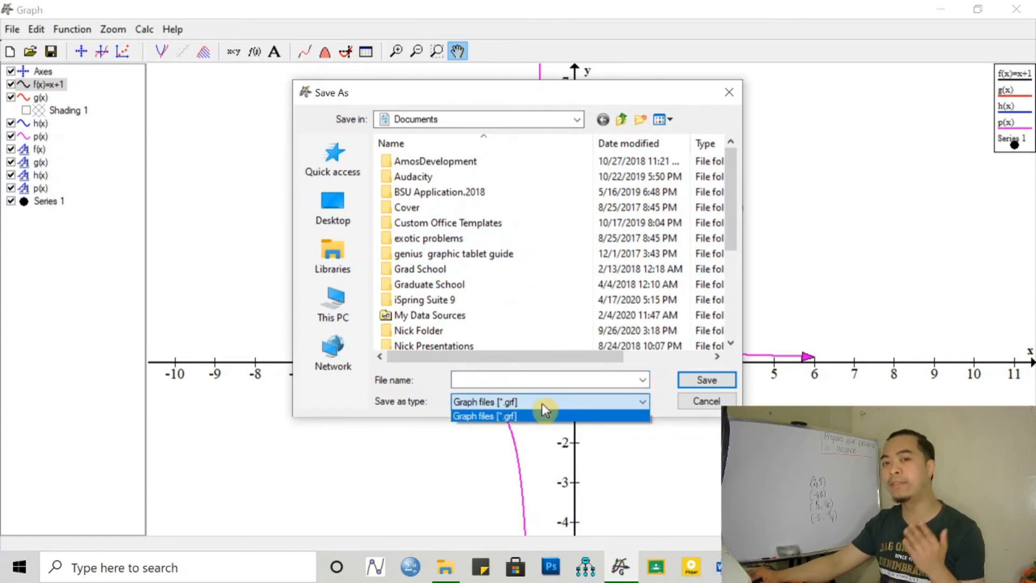
pyautogui.click(541, 403)
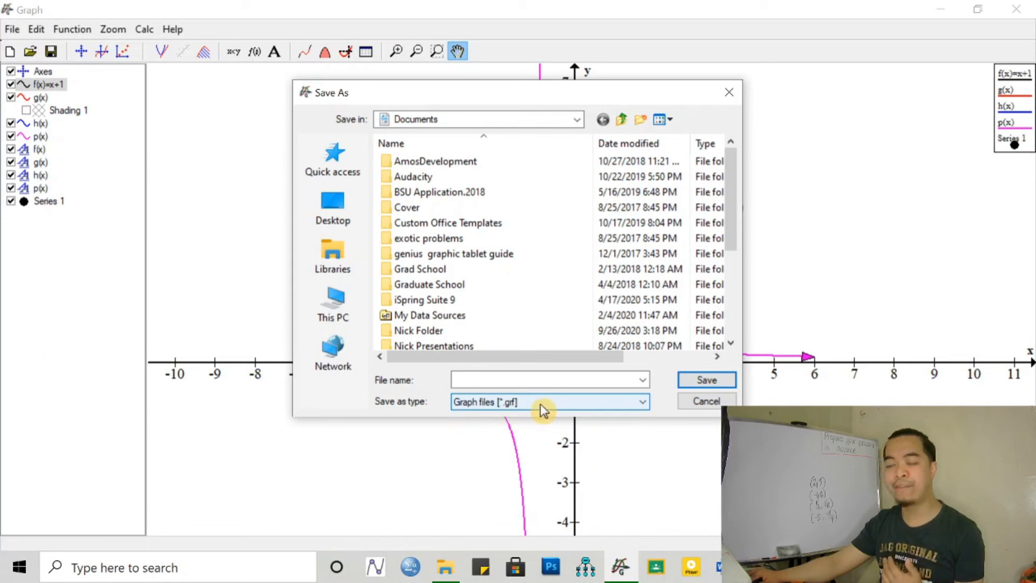
pyautogui.click(494, 379)
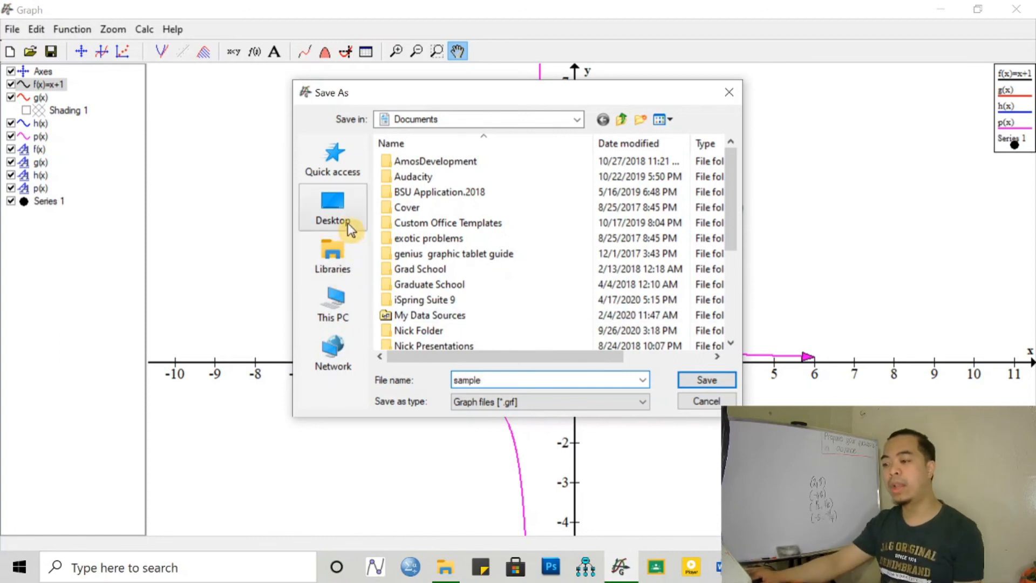
pyautogui.click(360, 203)
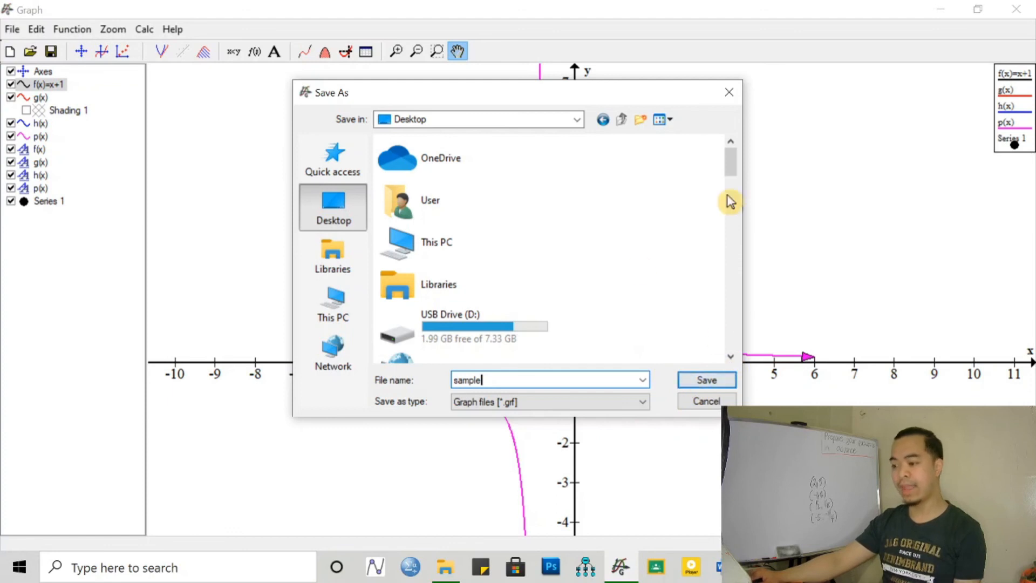
pyautogui.click(706, 380)
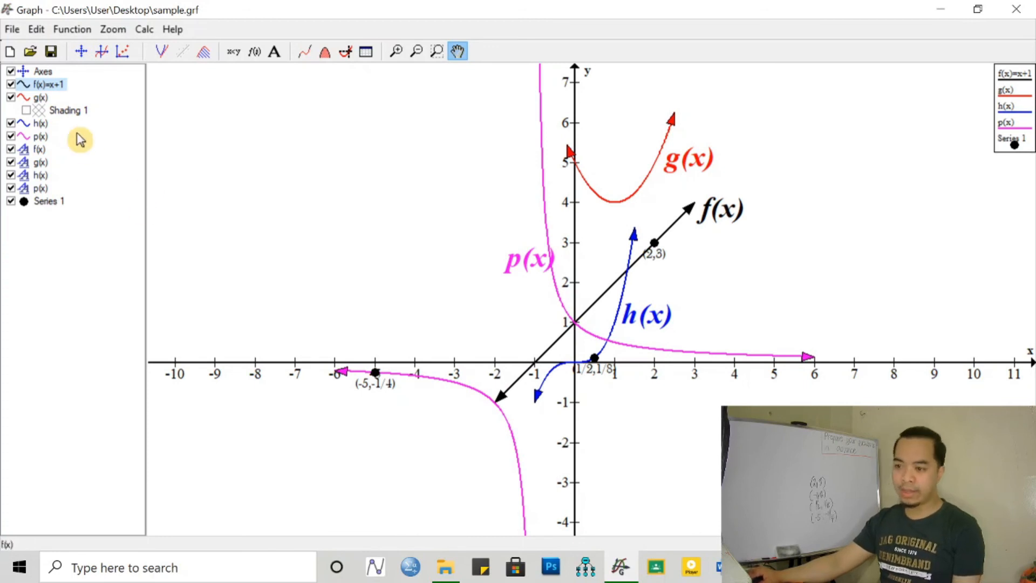
# - Save the graph as a Portable Network Graphics image named sample.png on the Desktop
pyautogui.click(12, 31)
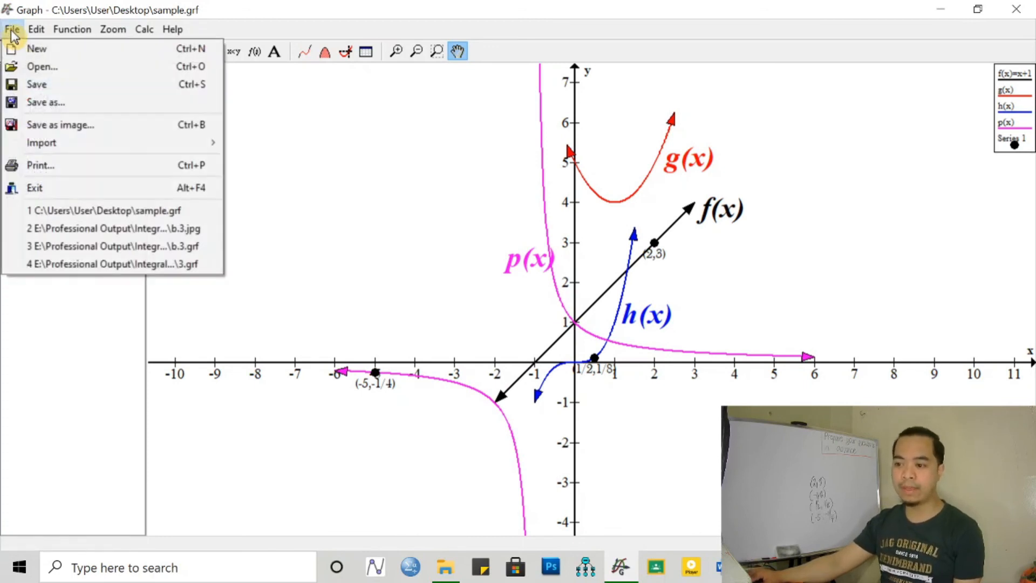
pyautogui.click(49, 128)
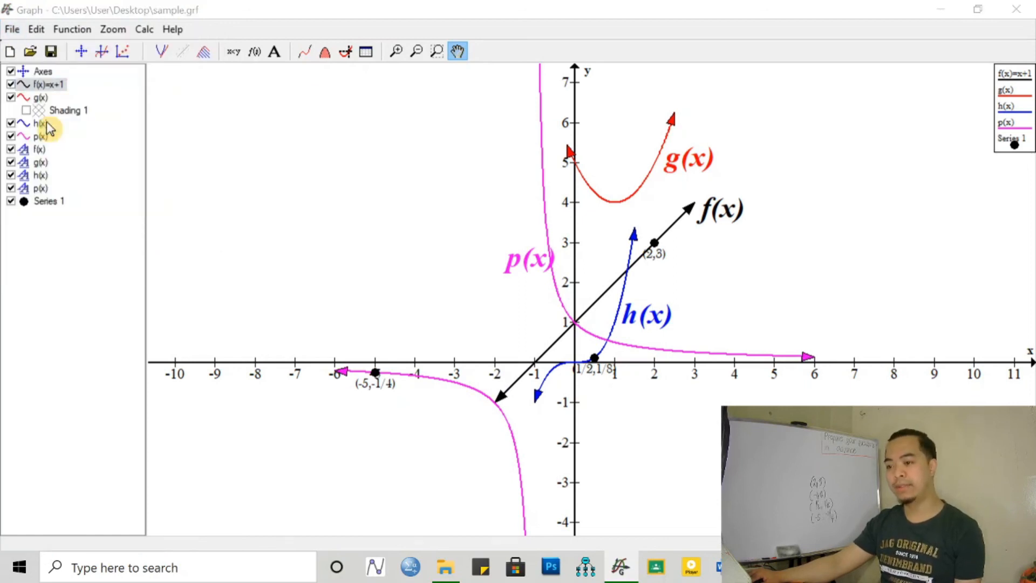
pyautogui.click(499, 379)
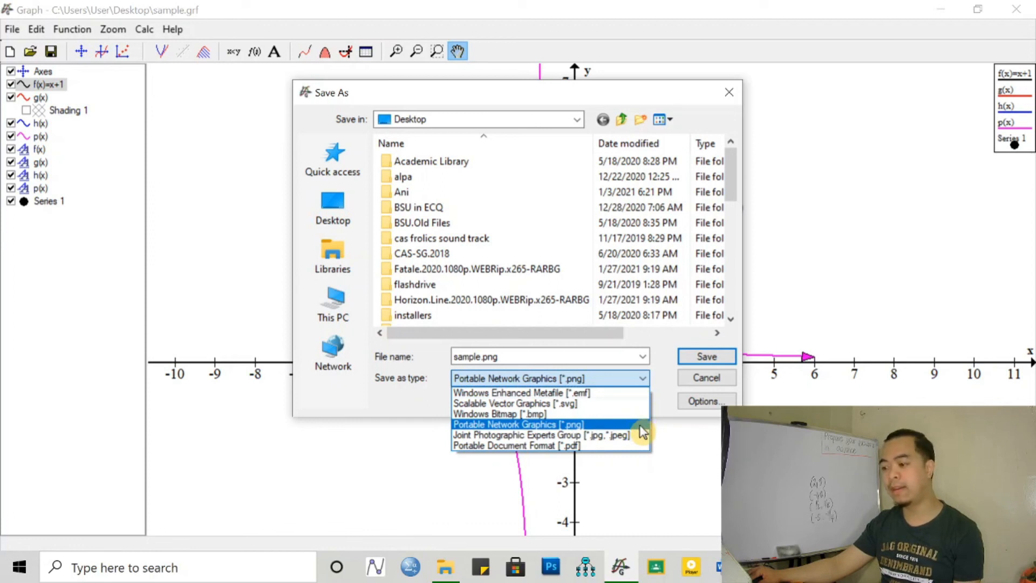
pyautogui.click(602, 426)
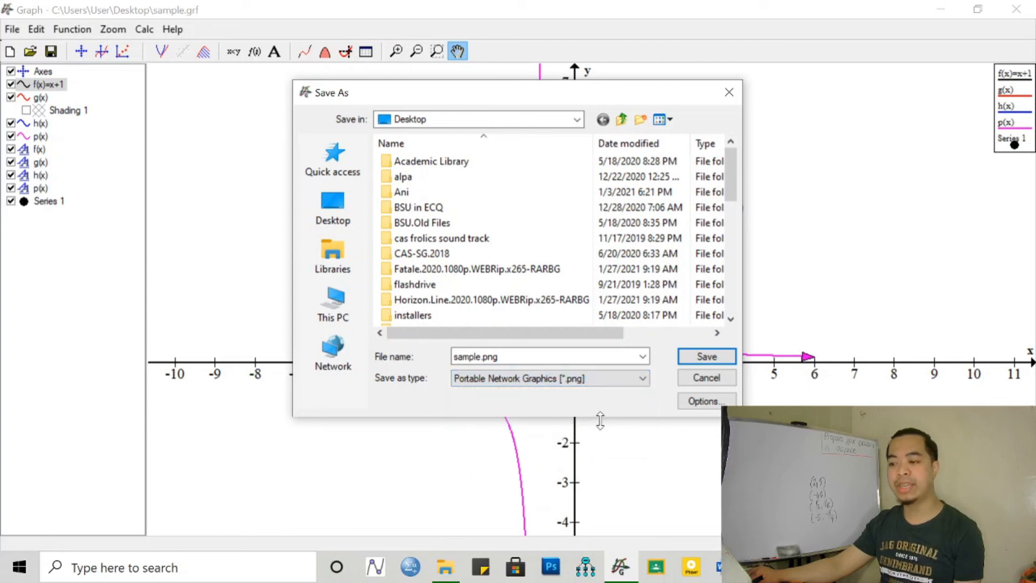
pyautogui.click(343, 214)
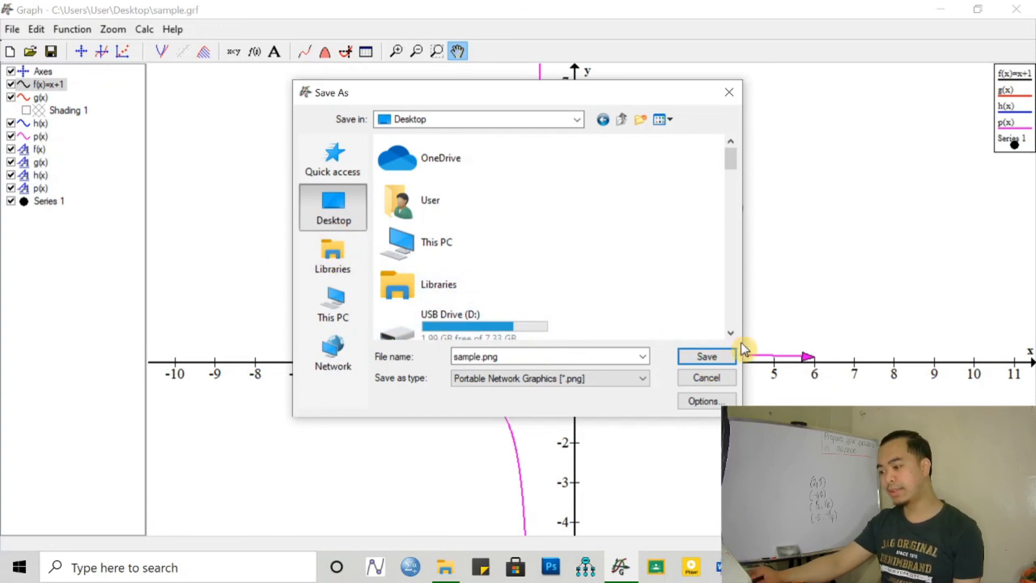
pyautogui.click(706, 359)
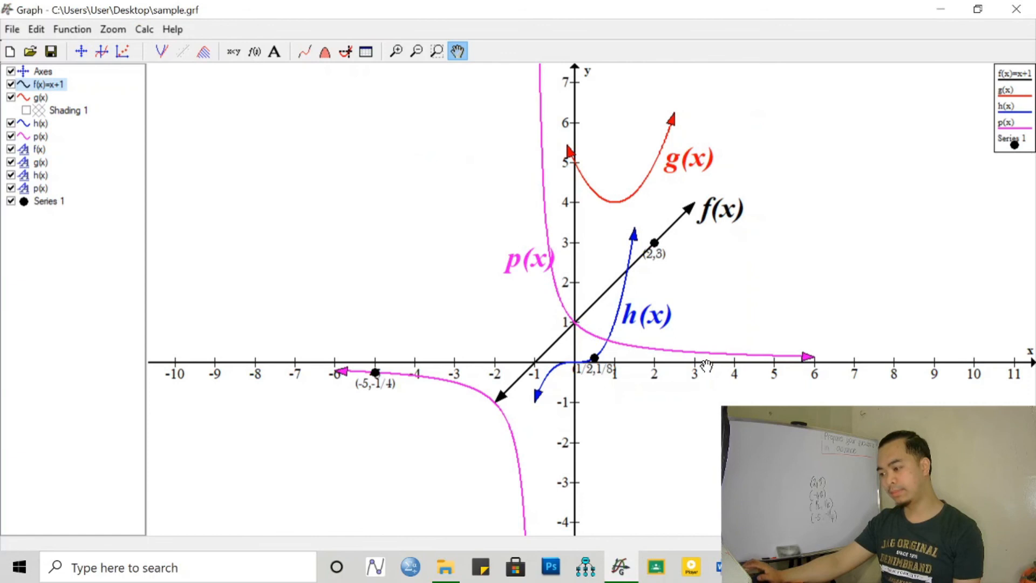
# - Minimize the open windows to reach the desktop and open the saved image sample.png
pyautogui.click(940, 10)
pyautogui.click(941, 16)
pyautogui.click(455, 432)
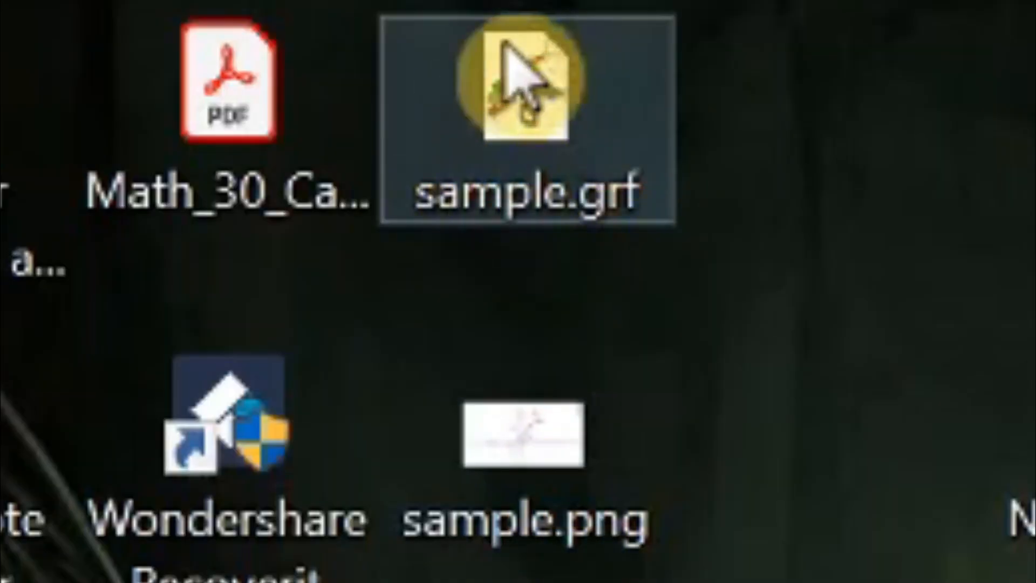
pyautogui.click(545, 480)
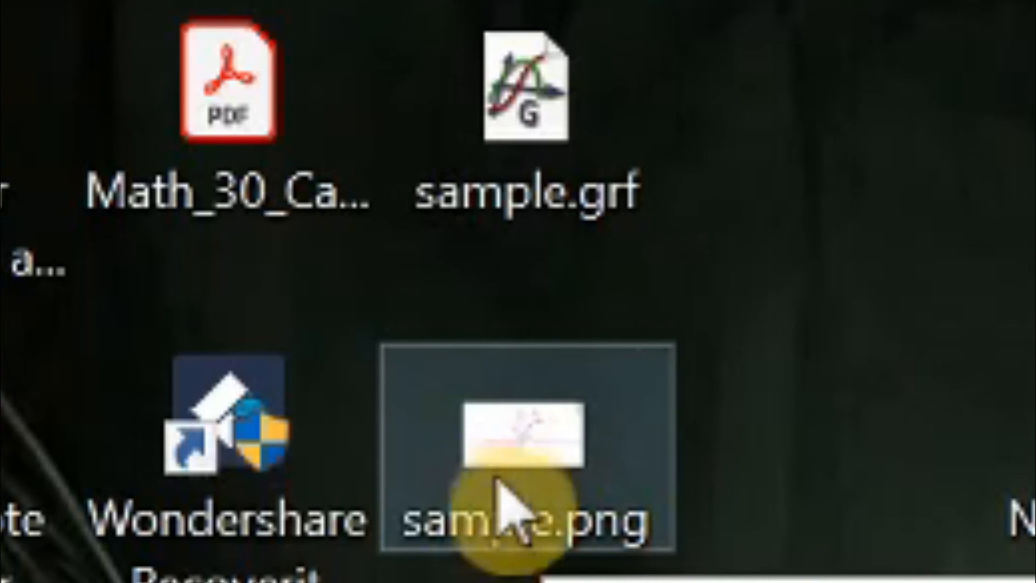
pyautogui.doubleClick(536, 450)
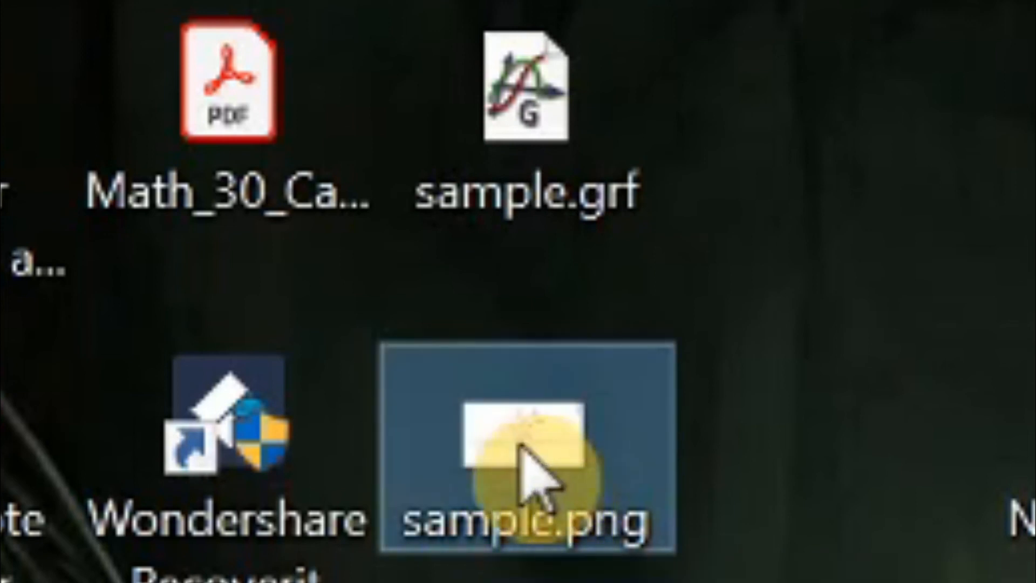